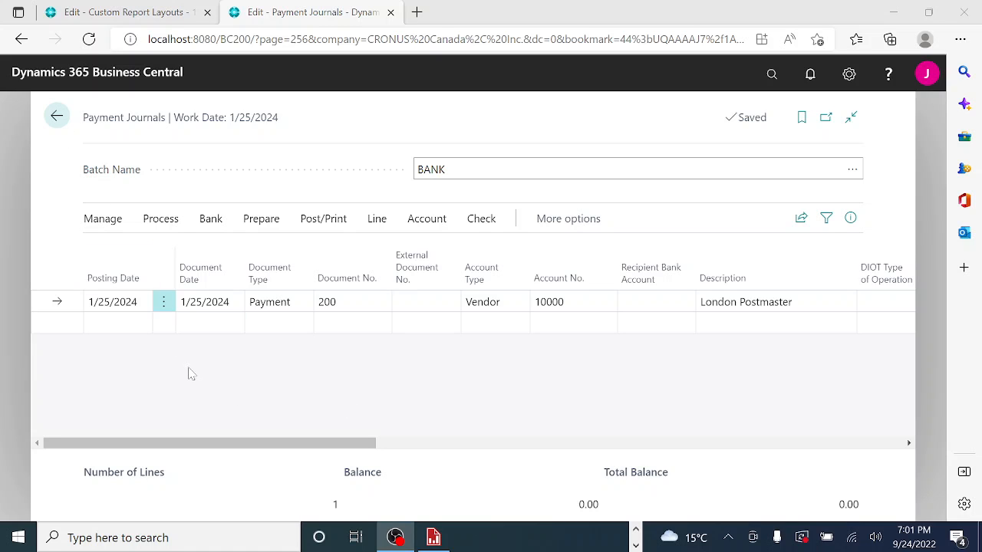
# Review the payment line's amount, balancing account, applied invoice and bank payment type, and show the available check actions
pyautogui.moveTo(357, 449); pyautogui.dragTo(220, 453)
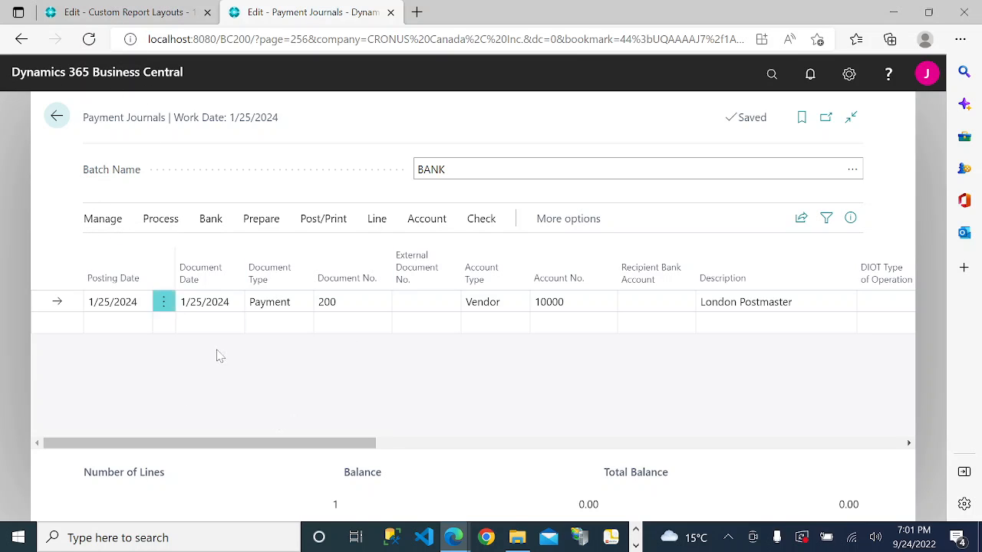
pyautogui.moveTo(287, 449); pyautogui.dragTo(675, 443)
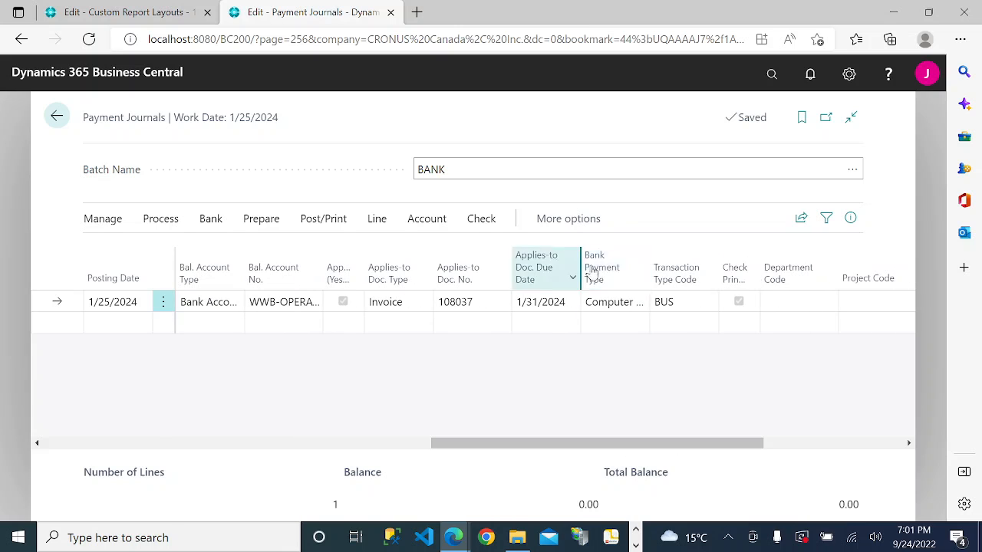
pyautogui.click(618, 304)
pyautogui.click(619, 304)
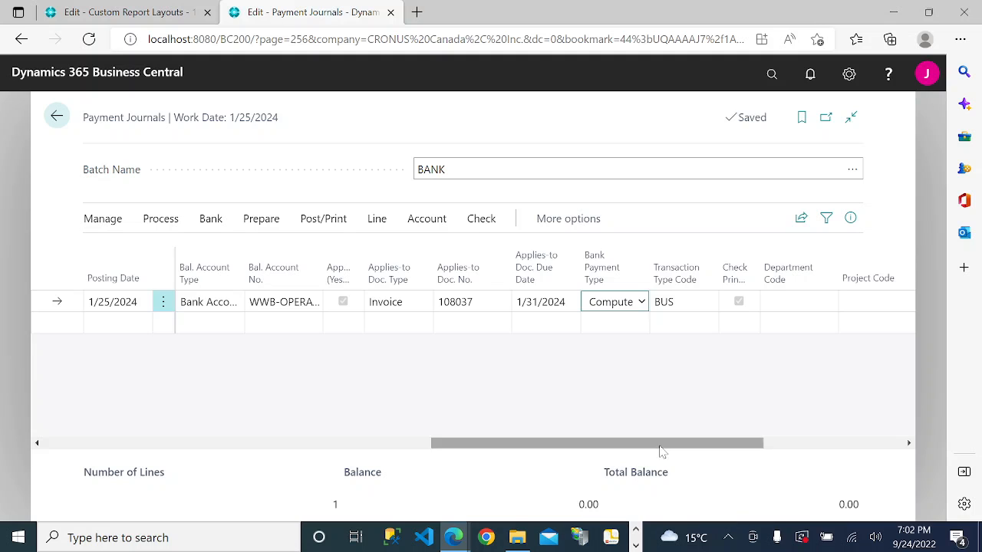
pyautogui.moveTo(660, 444)
pyautogui.mouseDown()
pyautogui.moveTo(81, 445)
pyautogui.moveTo(648, 453)
pyautogui.mouseUp()
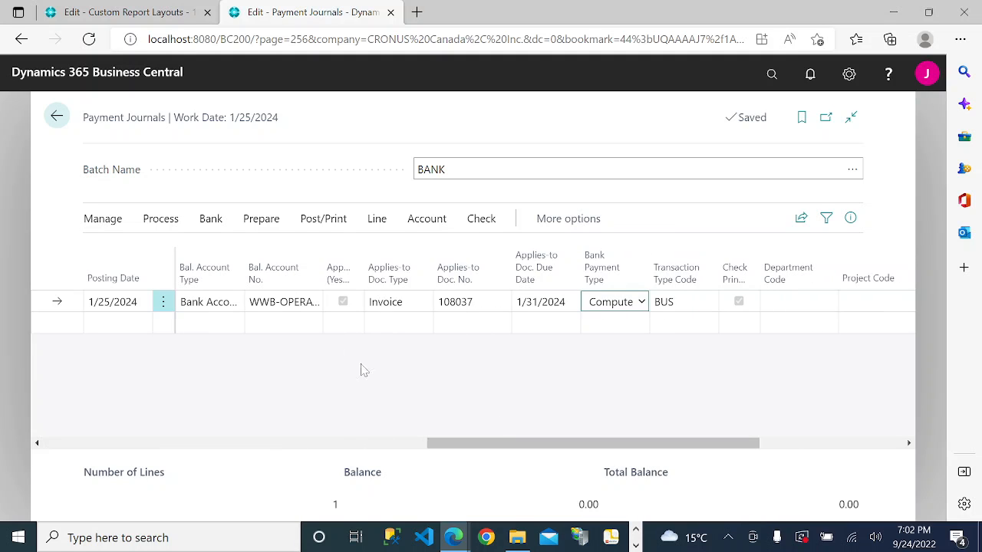
pyautogui.moveTo(565, 446); pyautogui.dragTo(457, 449)
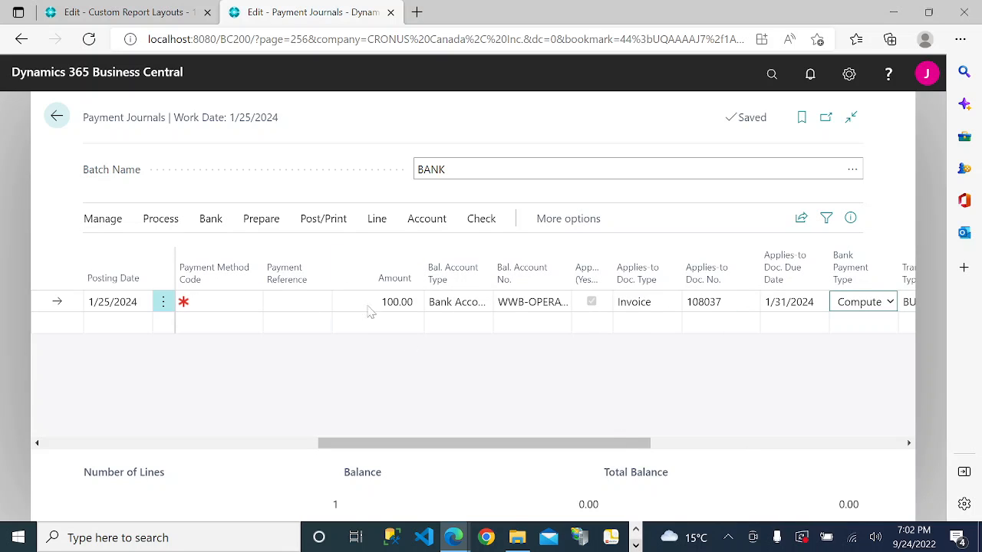
pyautogui.click(480, 220)
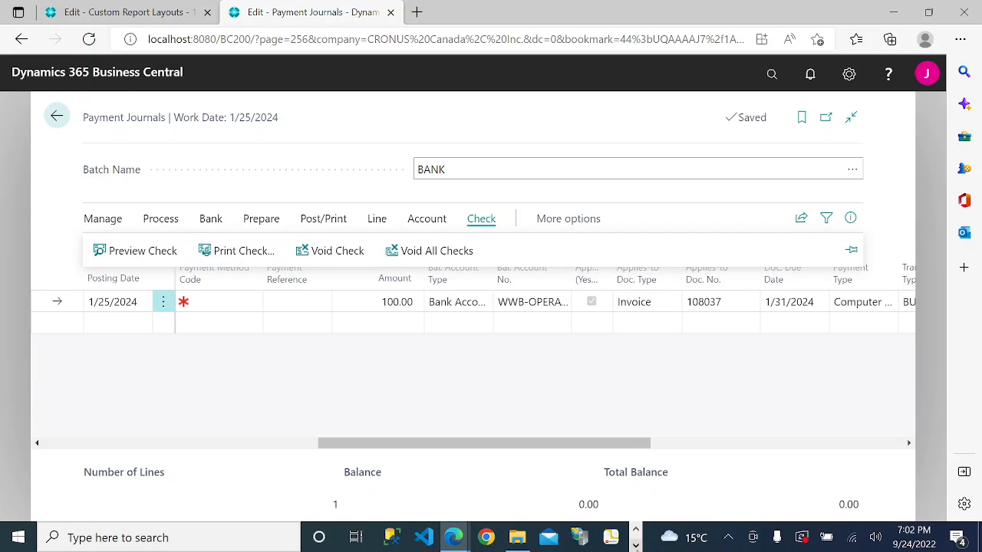
# Switch to File Explorer and open Check.pdf from the Downloads folder with Microsoft Edge
pyautogui.click(634, 546)
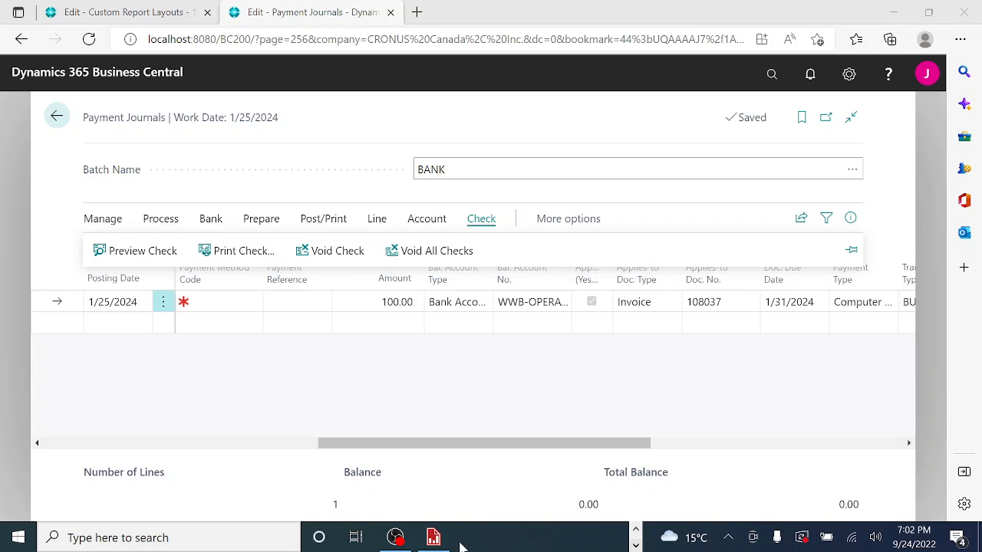
pyautogui.click(636, 530)
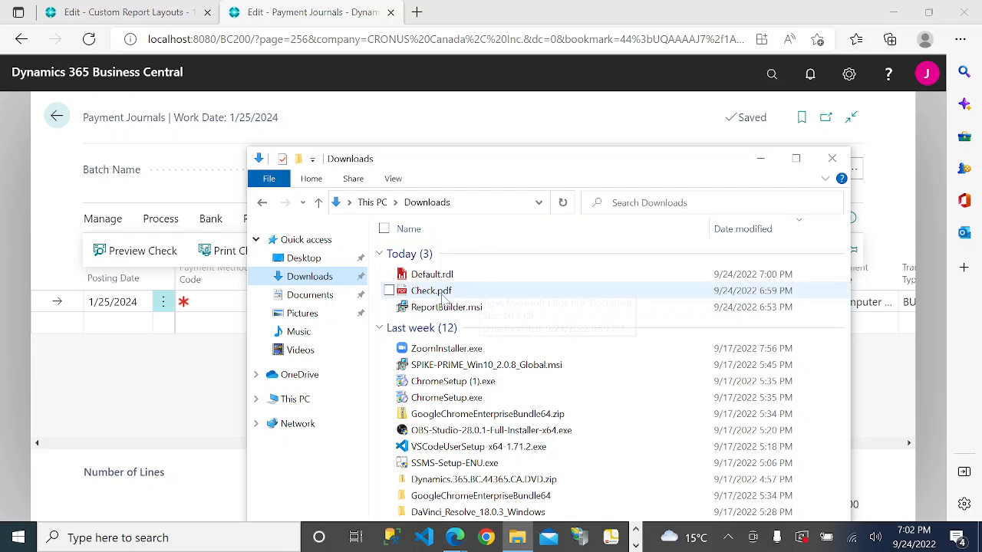
pyautogui.click(443, 296)
pyautogui.doubleClick(442, 295)
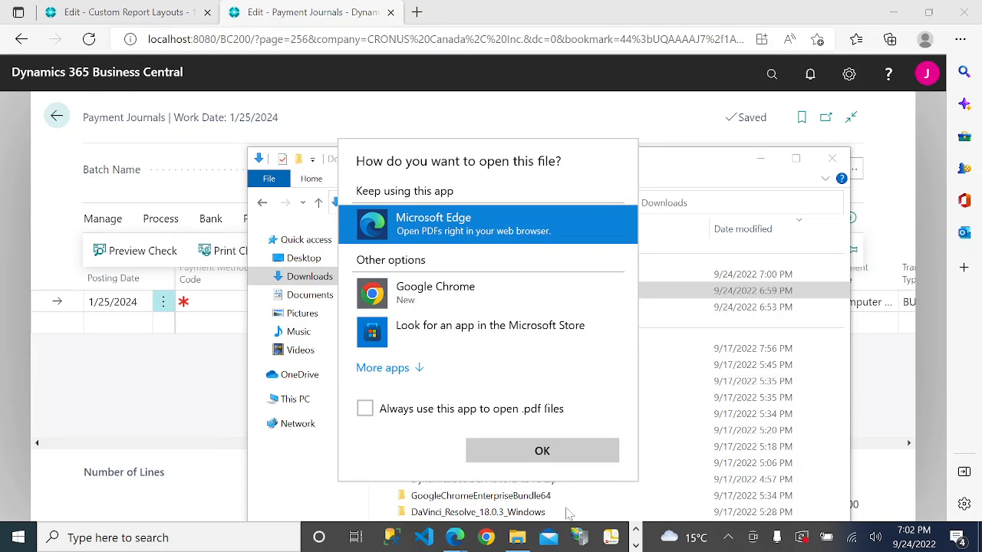
pyautogui.click(542, 452)
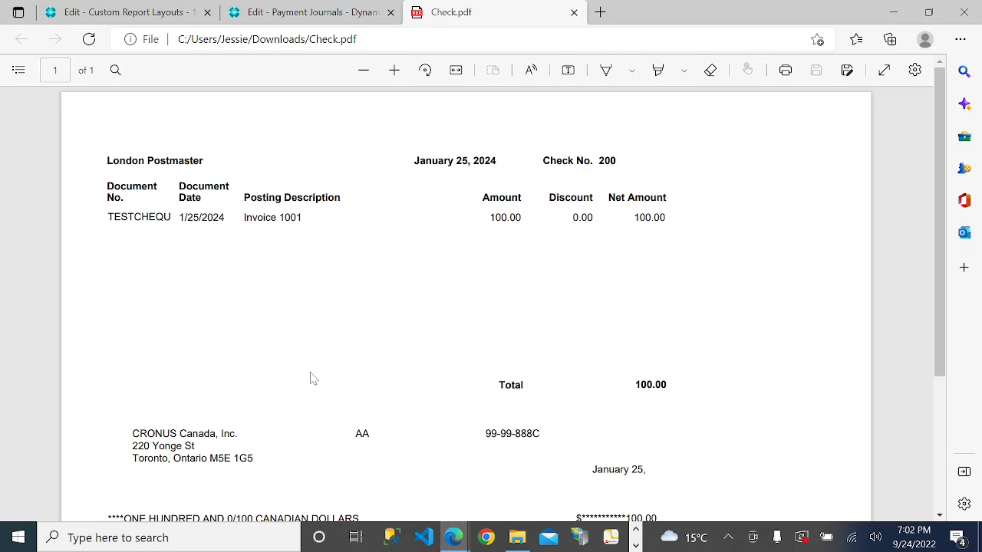
# Examine the printed check's stub, total, date, amount in words and payee block, and close the PDF
pyautogui.scroll(-3, 514, 322)
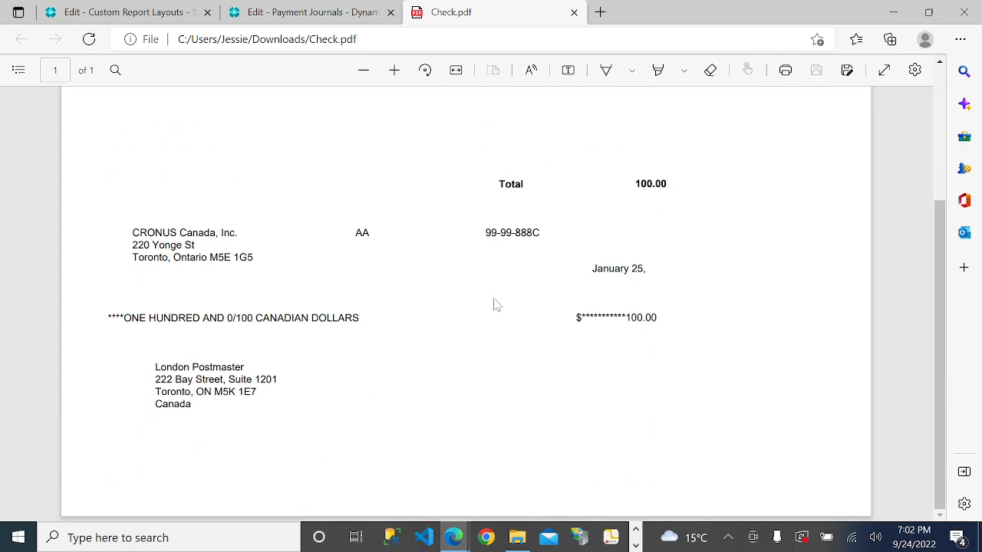
pyautogui.scroll(3, 495, 304)
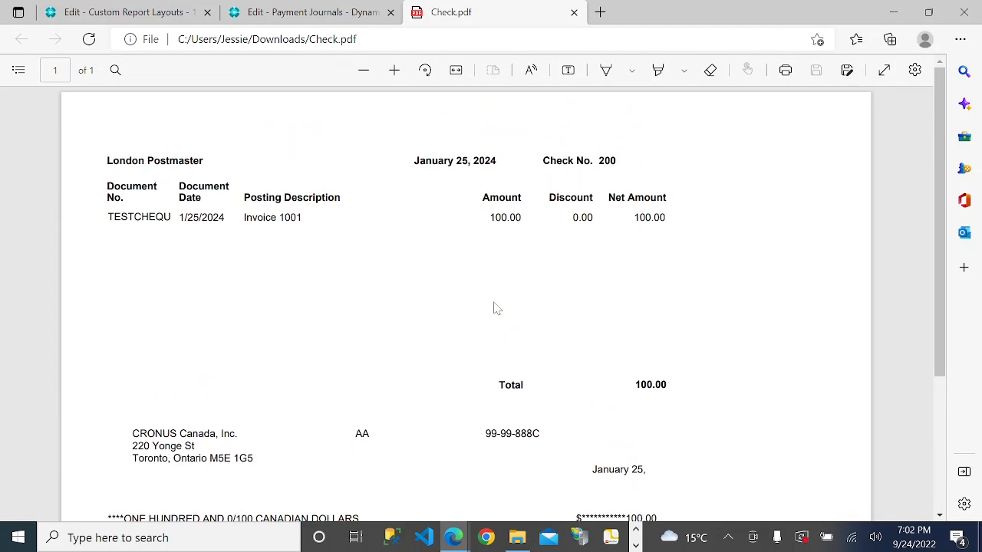
pyautogui.scroll(-3, 373, 314)
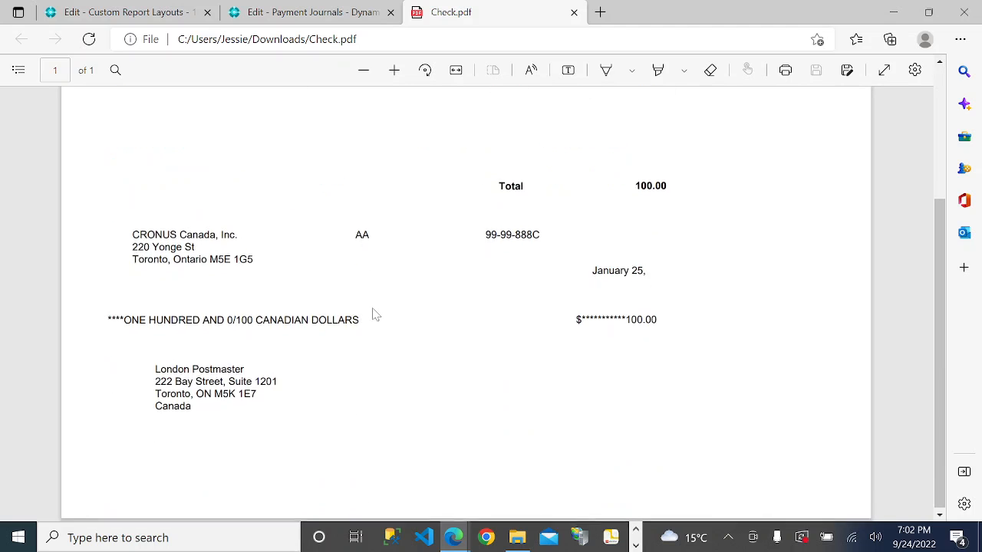
pyautogui.scroll(3, 372, 313)
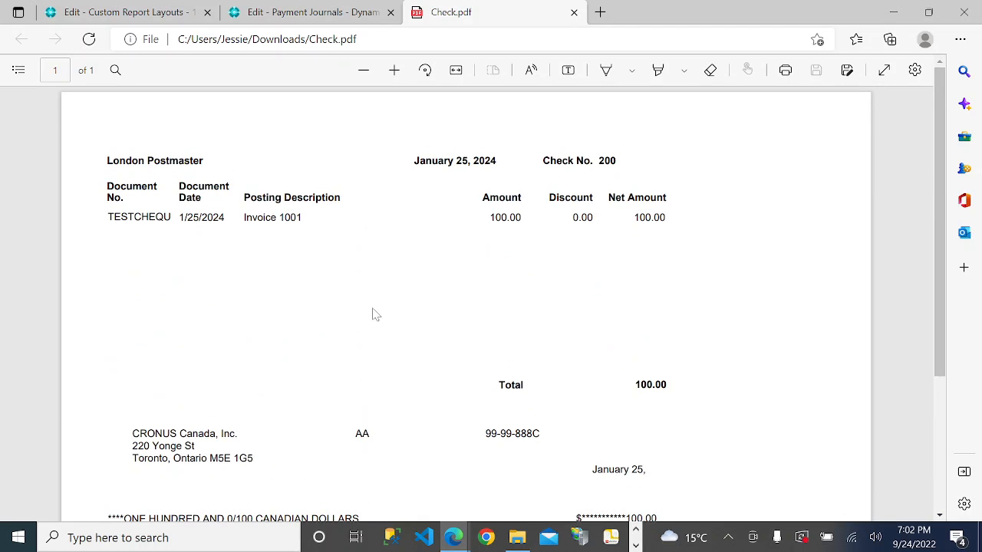
pyautogui.scroll(-3, 374, 314)
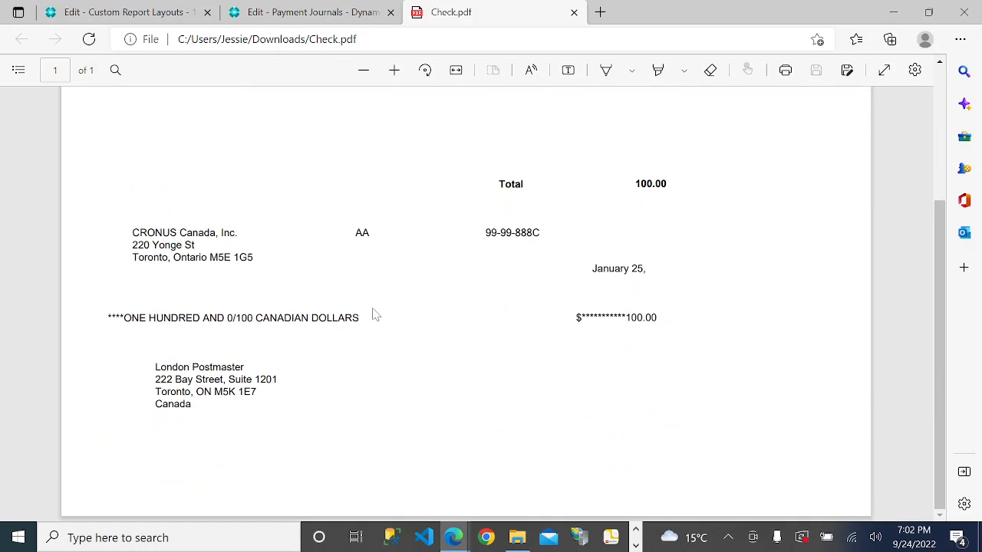
pyautogui.scroll(3, 375, 314)
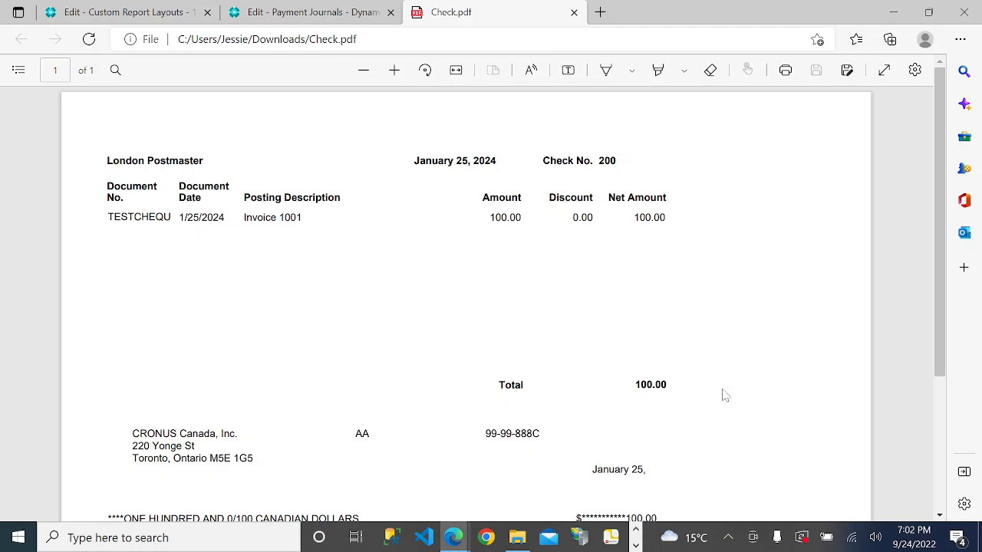
pyautogui.scroll(-3, 323, 324)
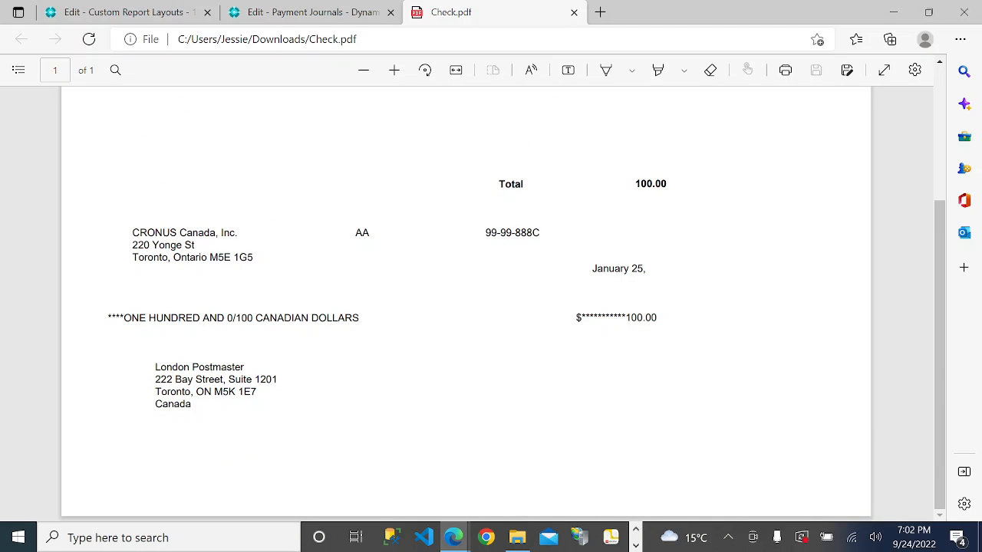
pyautogui.scroll(3, 466, 265)
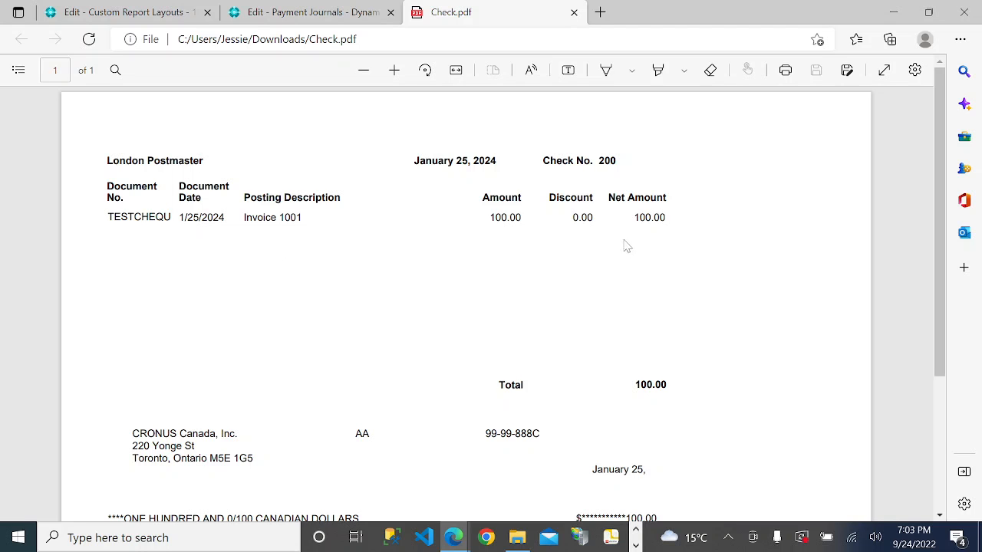
pyautogui.scroll(-3, 688, 391)
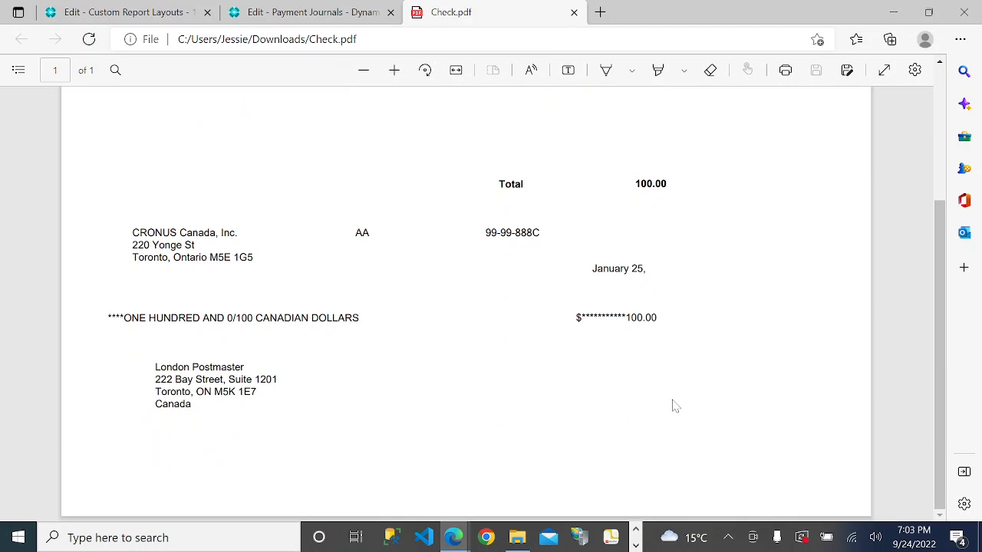
pyautogui.scroll(3, 673, 406)
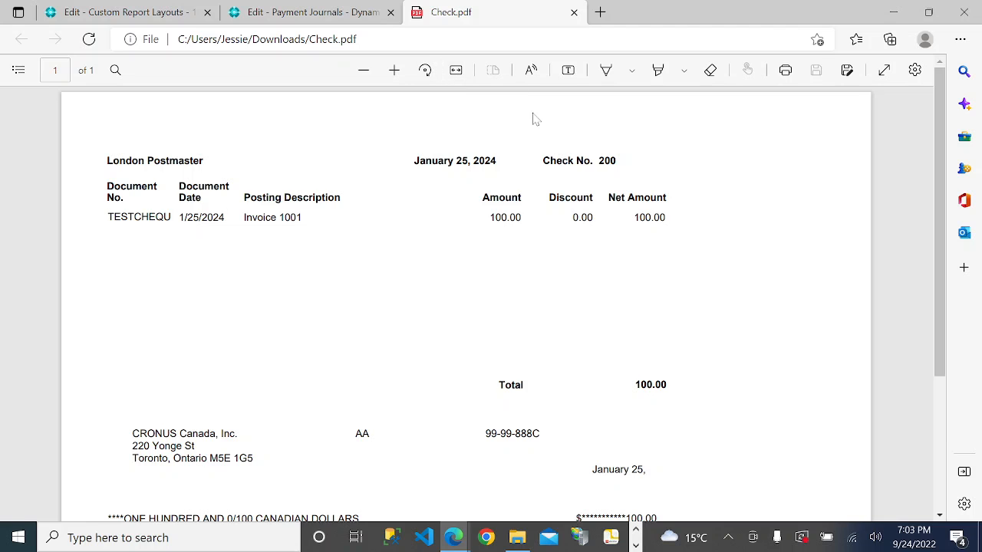
pyautogui.click(574, 12)
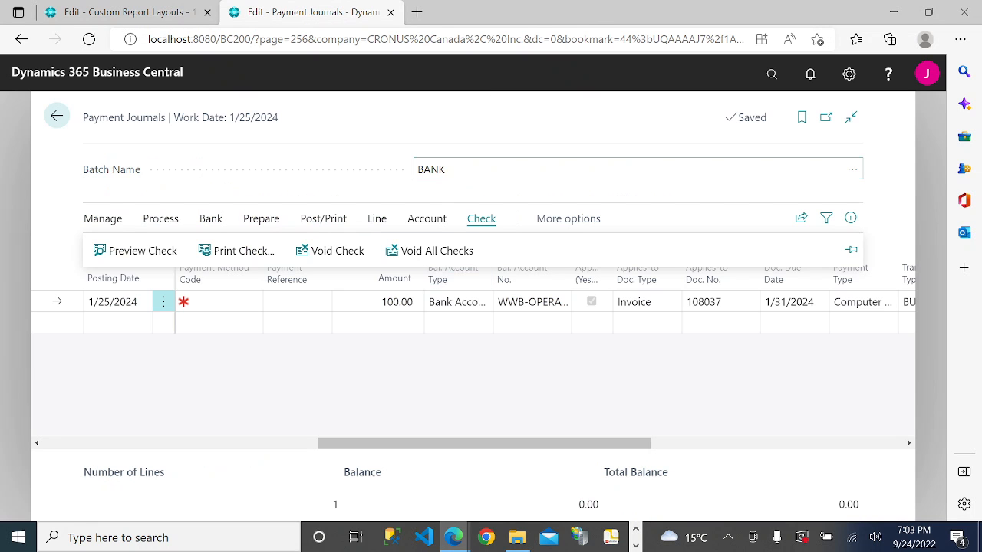
# Search Business Central for "report selection bank" and open the Report Selection - Bank Account page
pyautogui.click(771, 75)
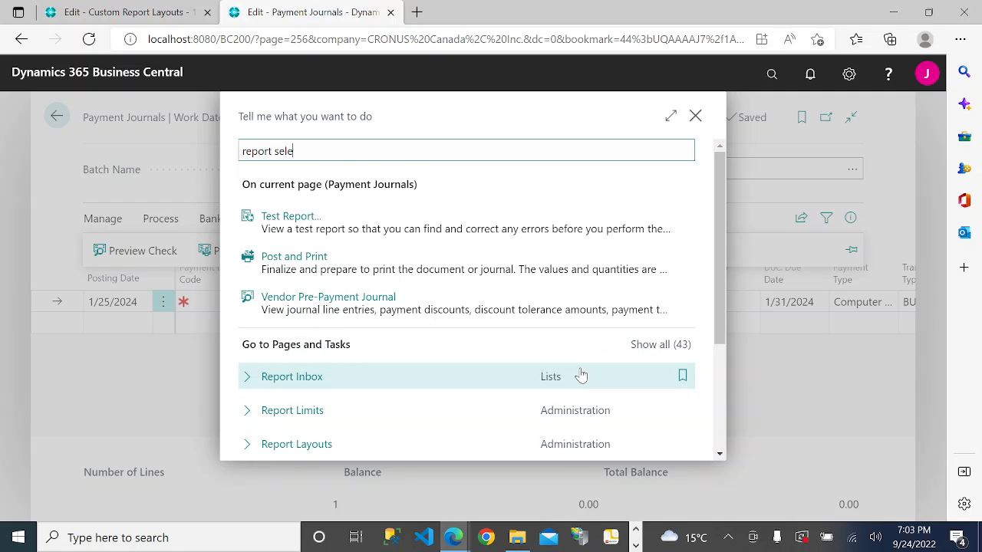
pyautogui.write('ba')
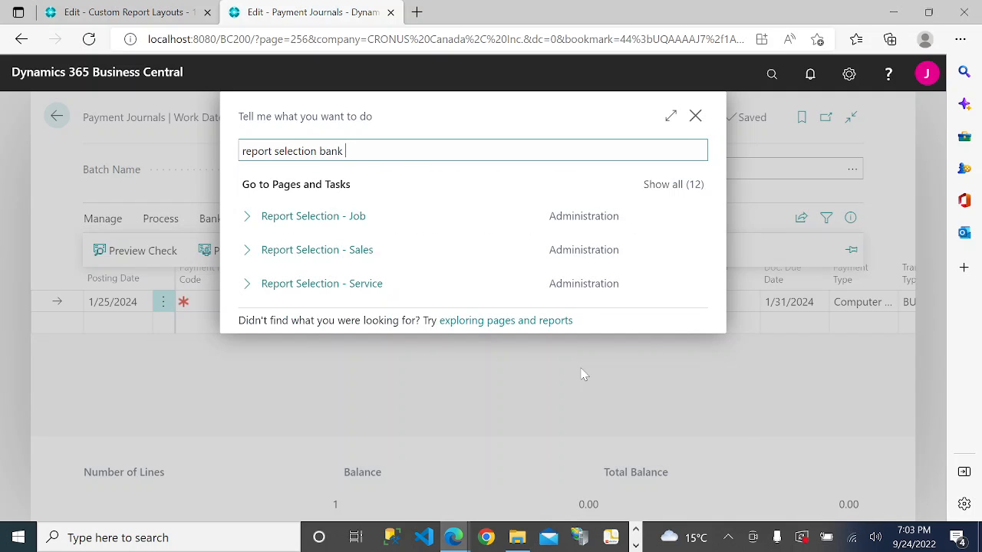
pyautogui.write('nk')
pyautogui.click(325, 216)
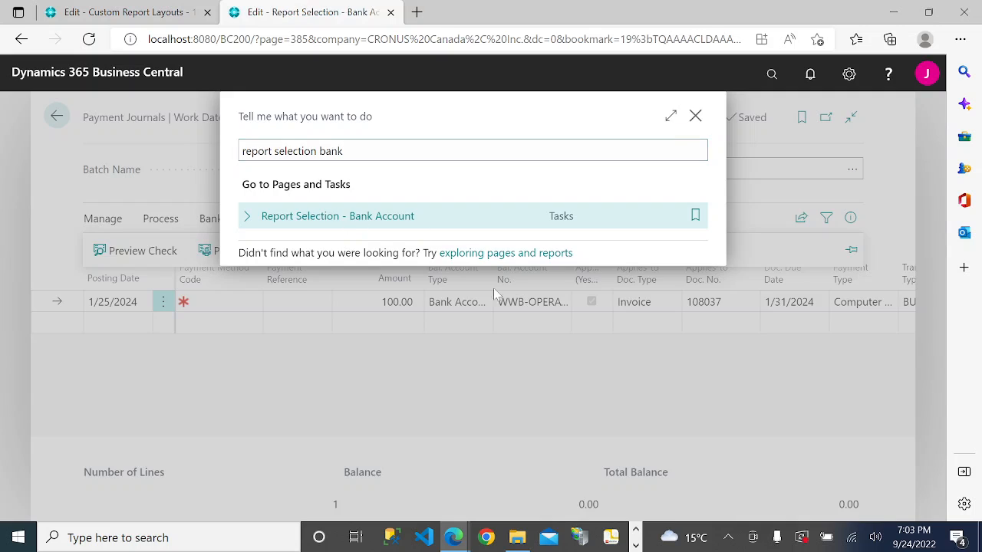
# Set the report selection's usage to Check and expand the page to the wide view
pyautogui.click(776, 172)
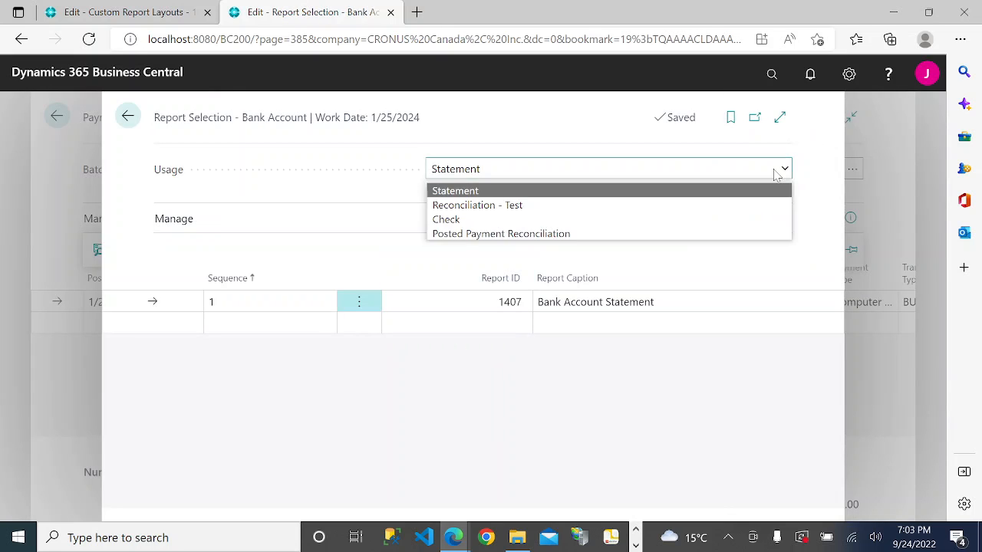
pyautogui.click(513, 221)
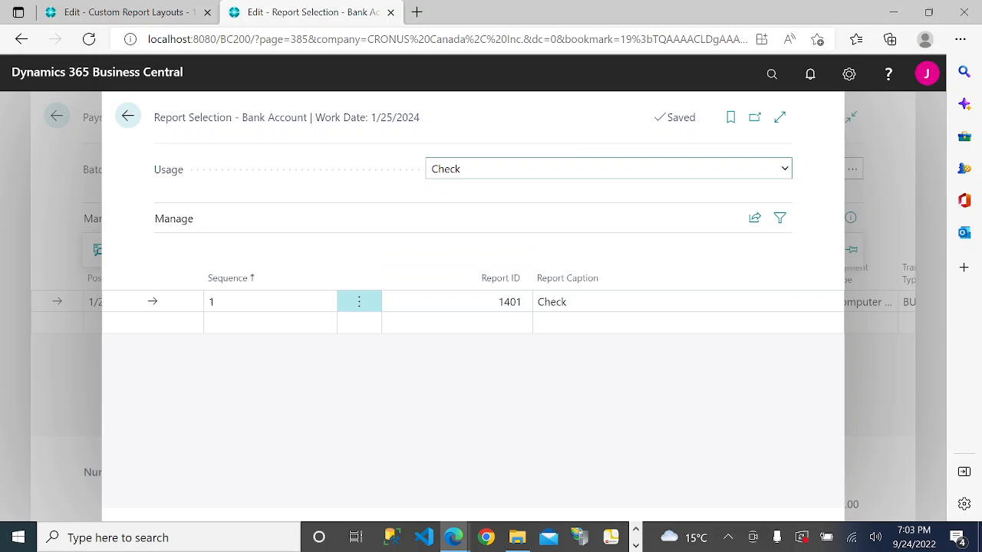
pyautogui.click(779, 119)
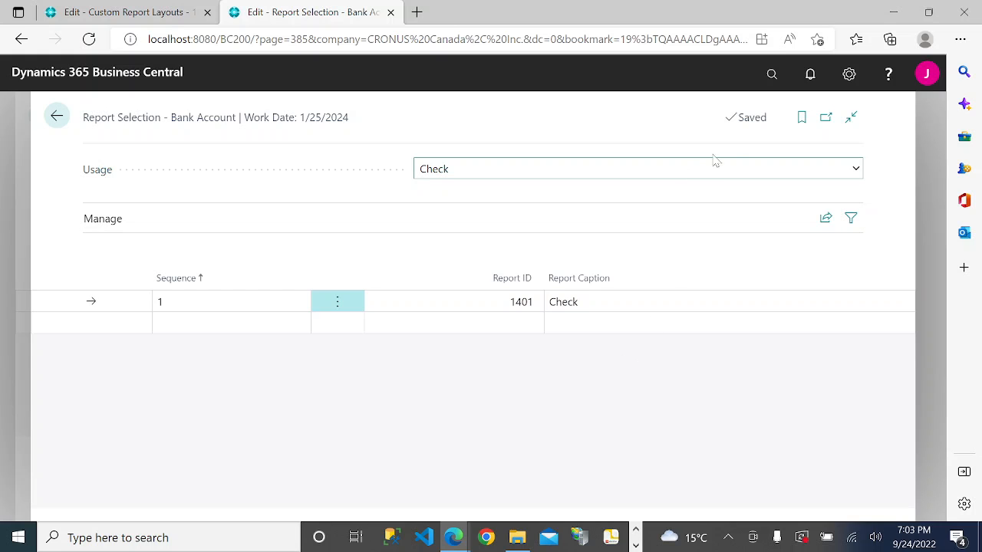
# Search for "report layout selection" and open the Report Layout Selection page
pyautogui.click(772, 74)
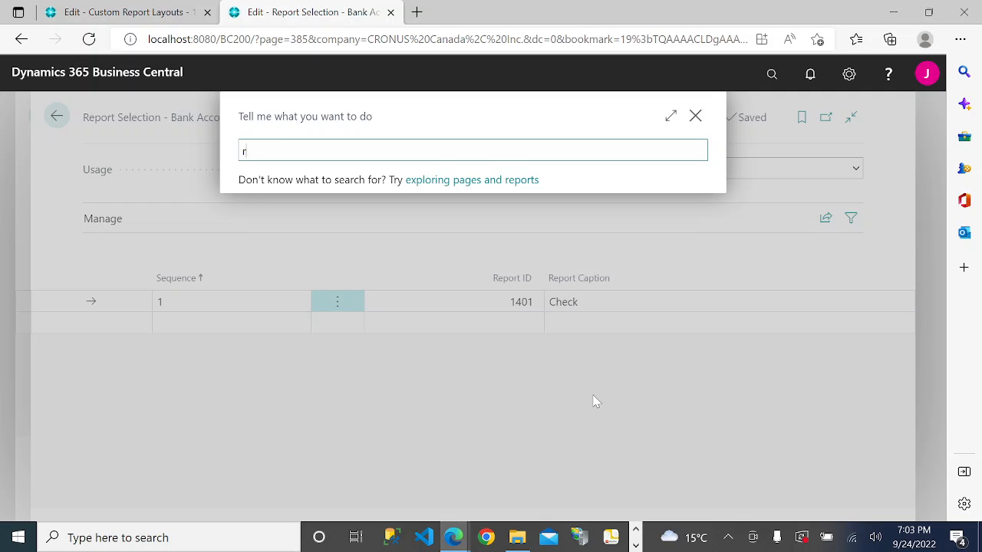
pyautogui.write('report layout selection')
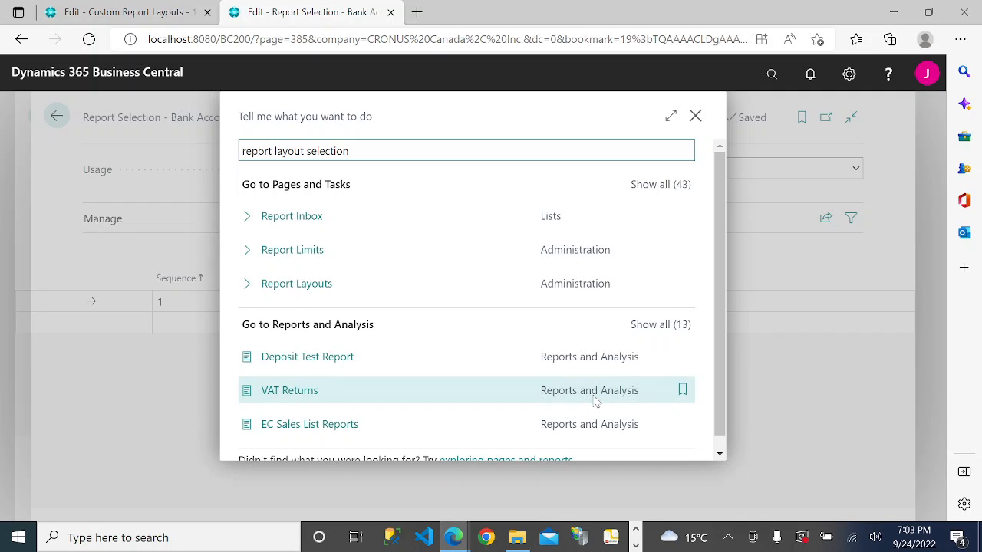
pyautogui.click(319, 220)
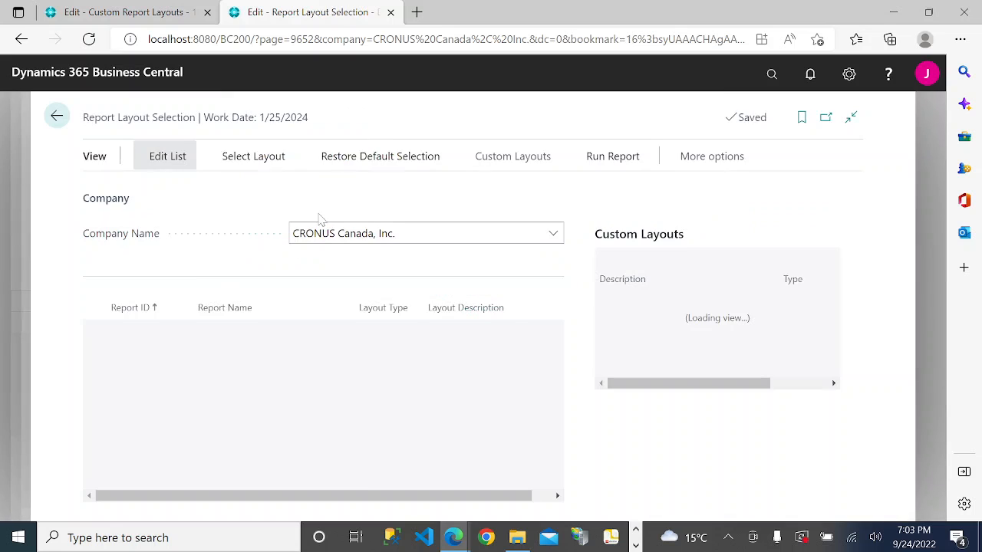
# Filter the report layouts by "check", hide the Custom Layouts details, and examine the stub and check report variants
pyautogui.write('check')
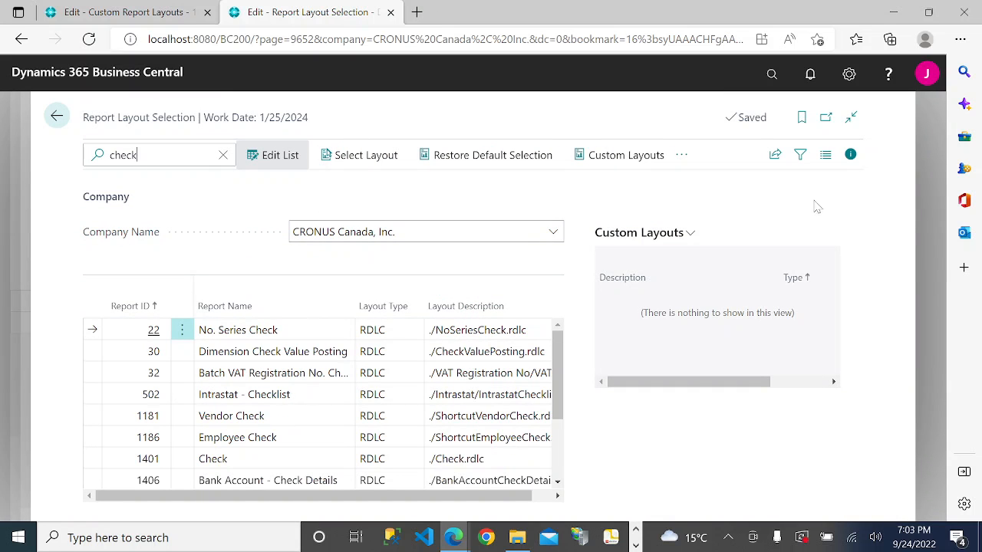
pyautogui.click(850, 155)
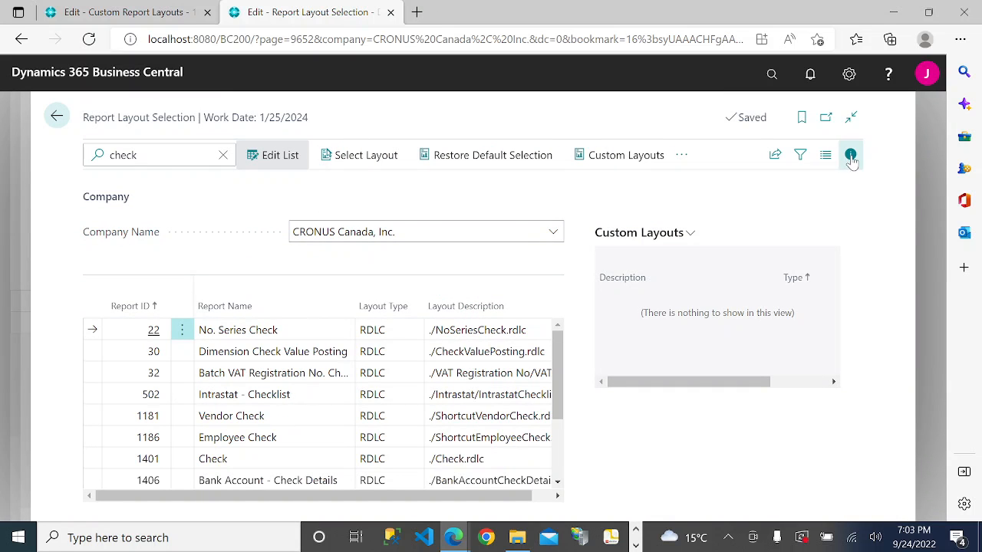
pyautogui.scroll(-2, 576, 386)
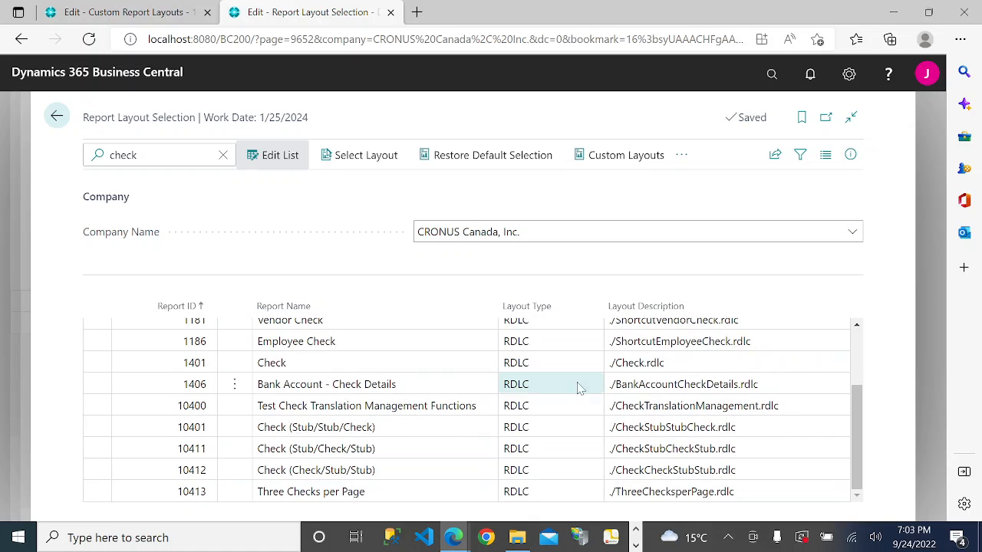
pyautogui.click(377, 470)
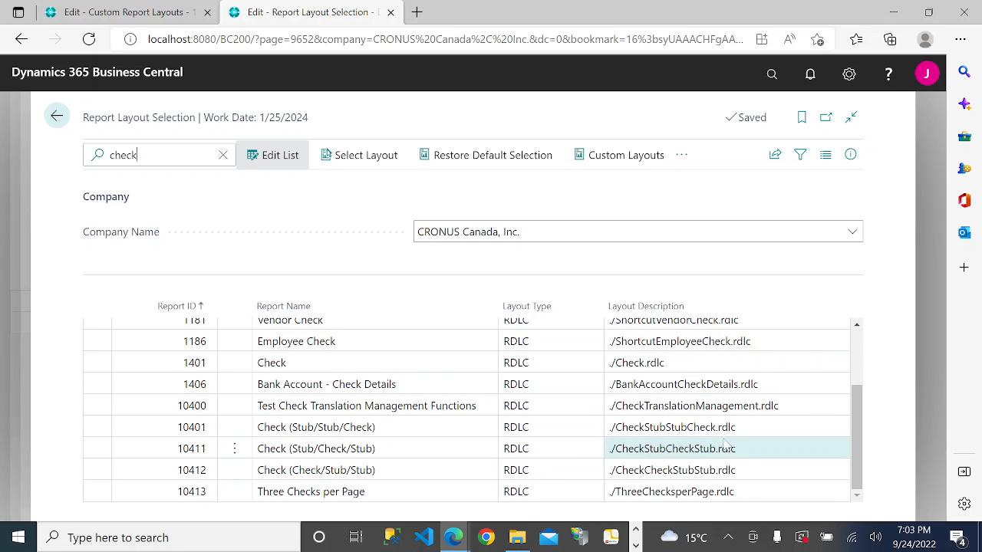
pyautogui.click(369, 412)
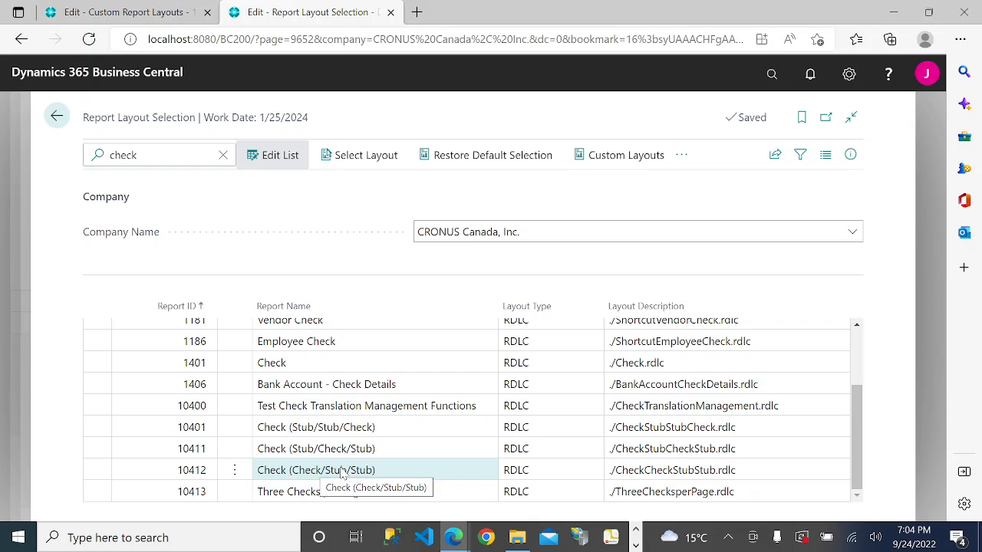
# Select report 10411, open Check.pdf from the Downloads folder, and examine how the stub and check sections are arranged
pyautogui.click(116, 450)
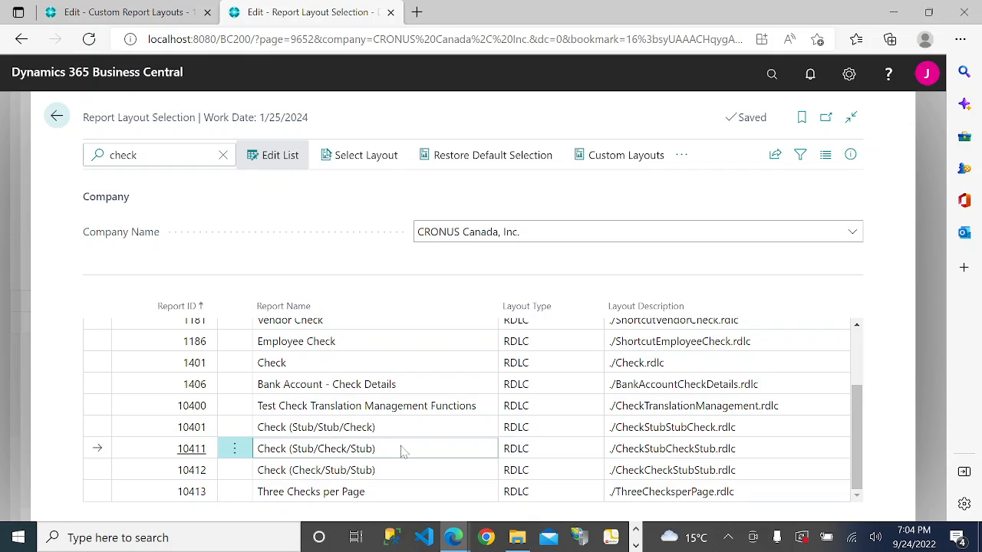
pyautogui.click(635, 545)
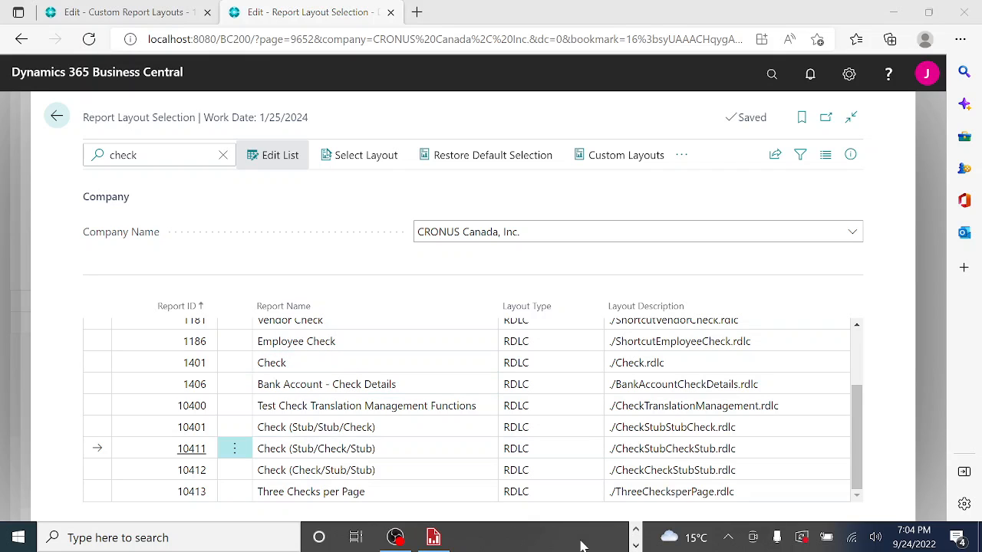
pyautogui.click(635, 529)
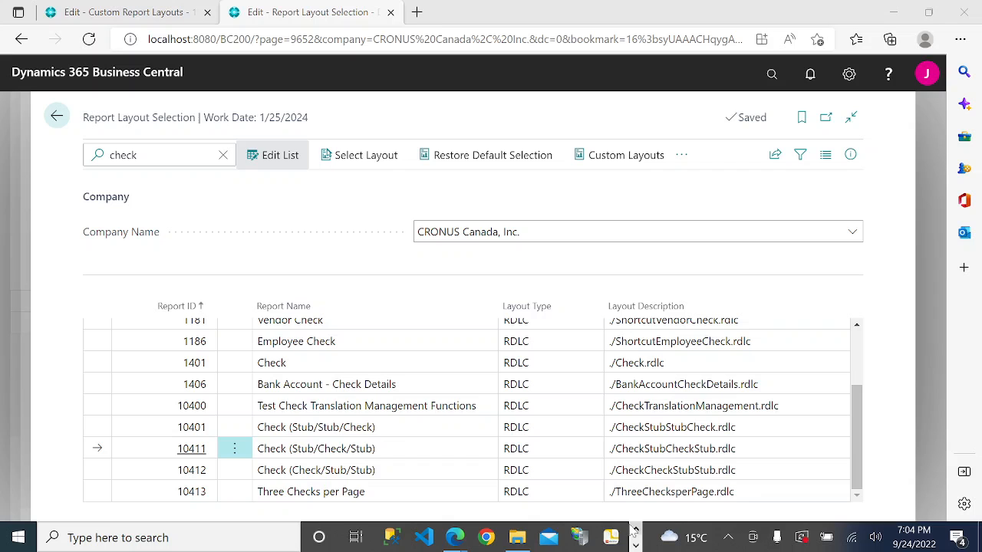
pyautogui.click(521, 537)
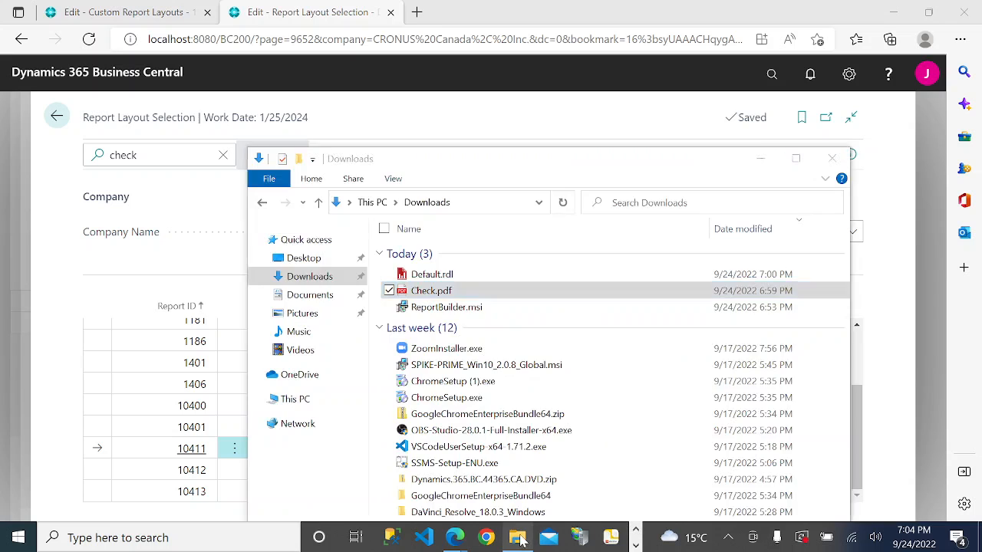
pyautogui.doubleClick(431, 290)
pyautogui.scroll(-3, 379, 383)
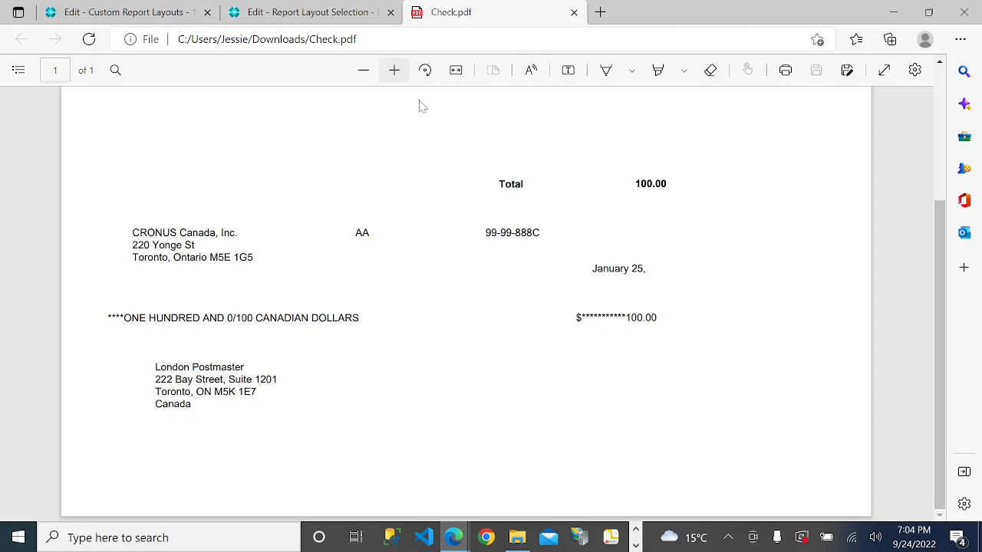
pyautogui.scroll(3, 487, 392)
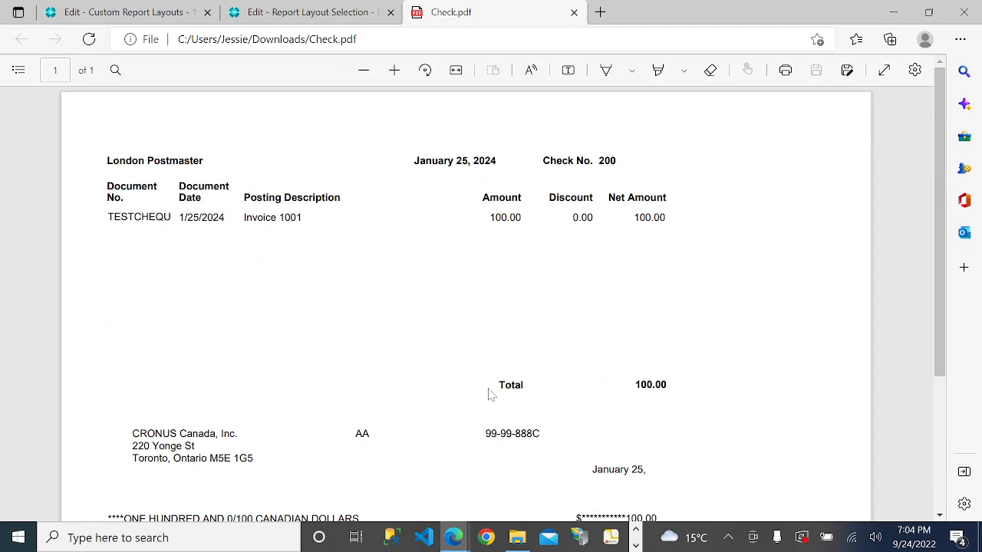
pyautogui.scroll(-3, 491, 394)
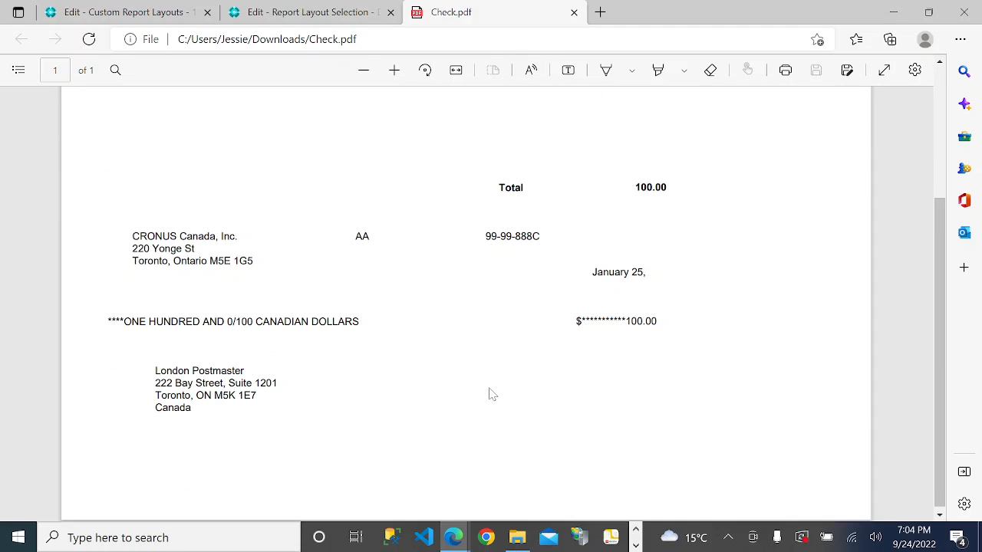
# Leave the Report Layout Selection page and switch to the Custom Report Layouts list filtered to report 10411
pyautogui.click(281, 11)
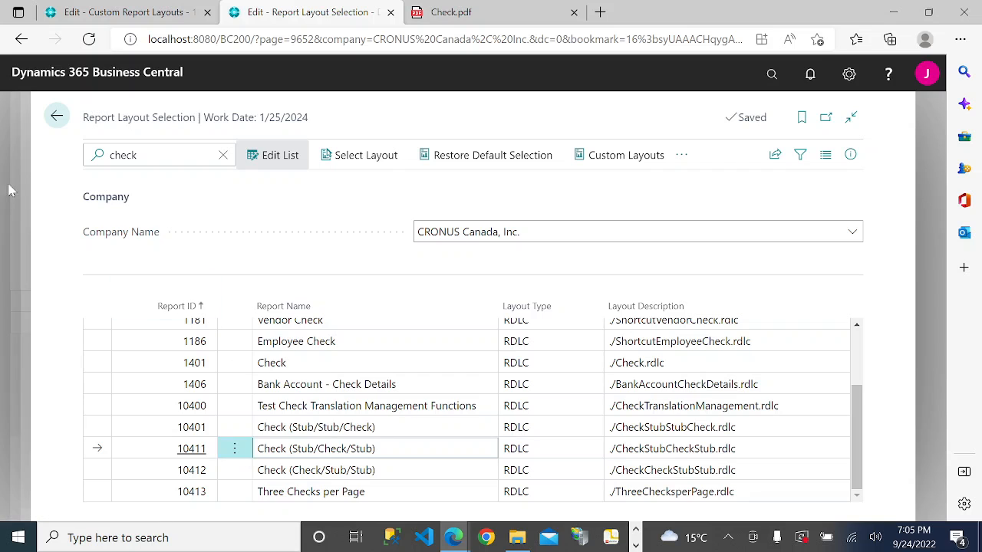
pyautogui.click(57, 116)
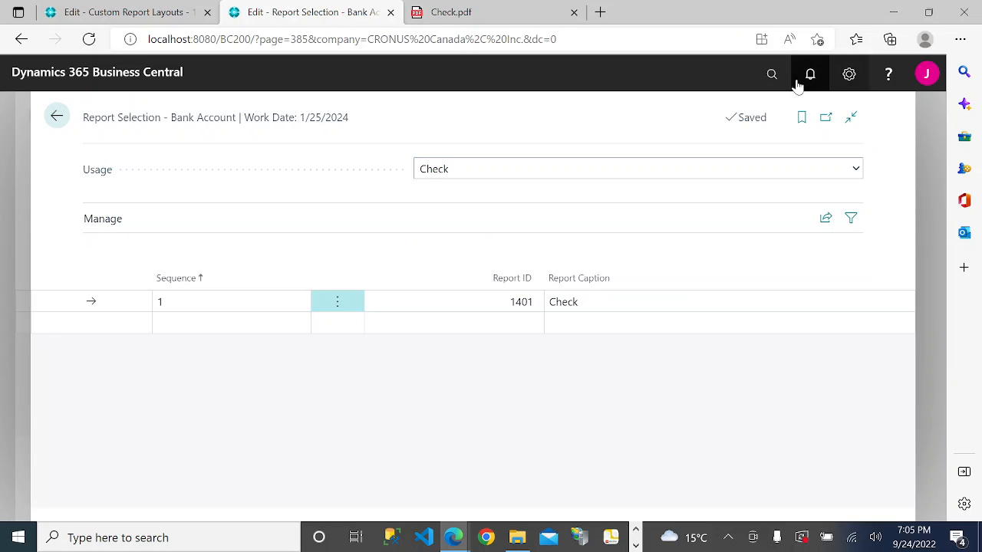
pyautogui.click(168, 13)
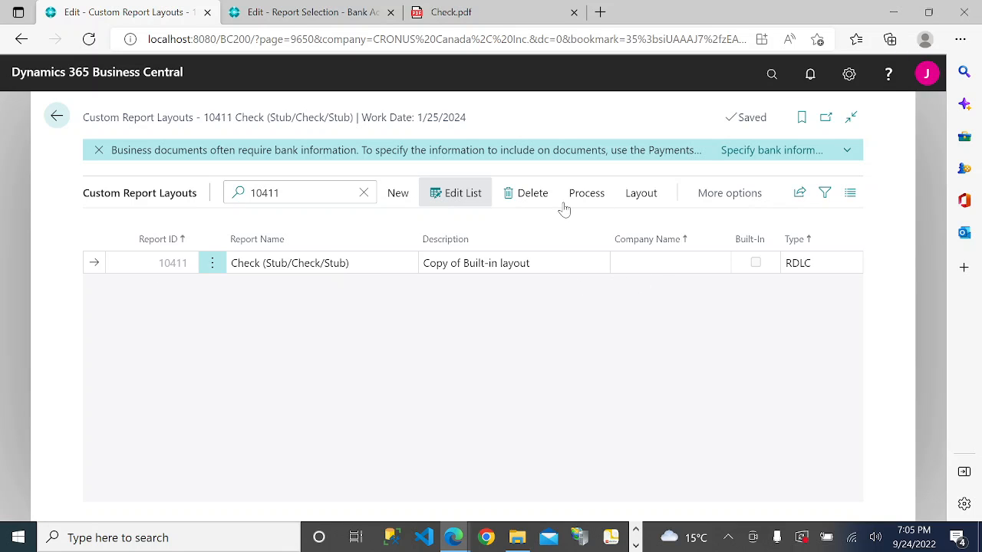
# Insert a new copy of the built-in RDLC layout for report 10411
pyautogui.doubleClick(264, 193)
pyautogui.click(399, 193)
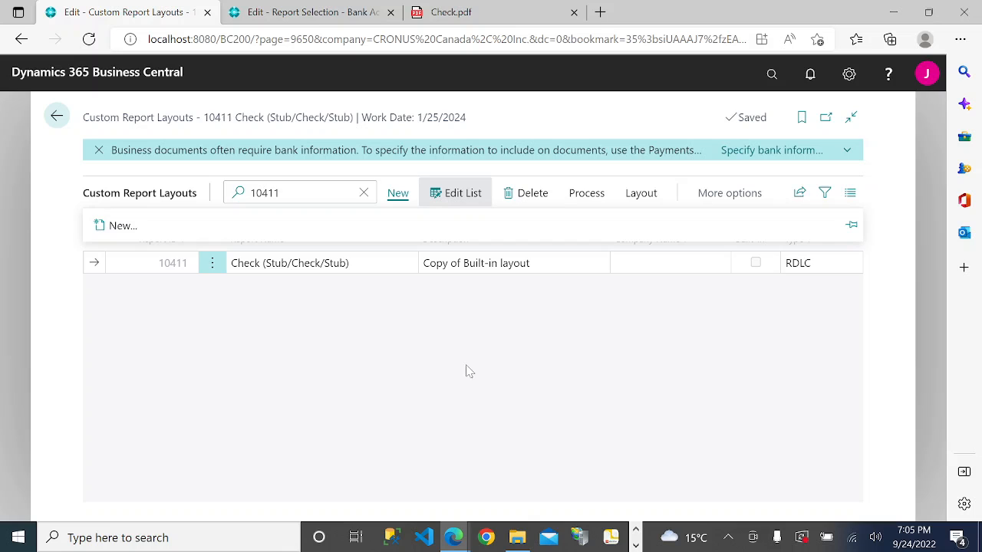
pyautogui.click(112, 226)
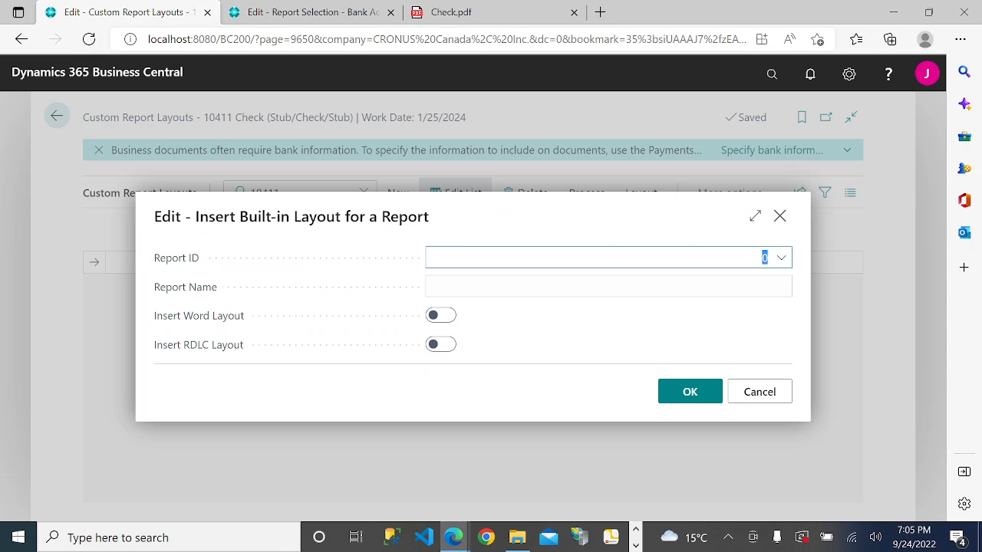
pyautogui.click(764, 257)
pyautogui.hotkey('ctrl', 'v')
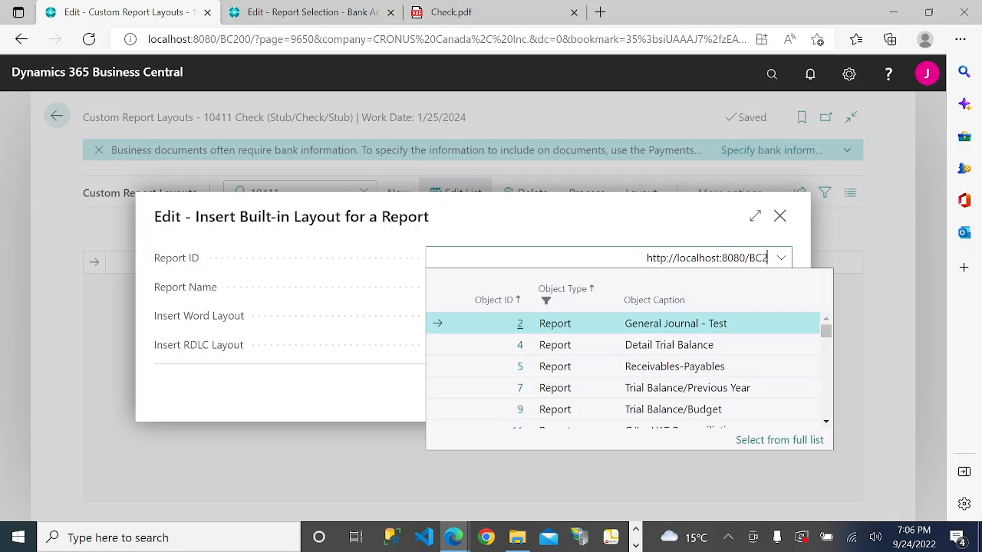
pyautogui.press('BackSpace')
pyautogui.press('BackSpace')
pyautogui.press('BackSpace')
pyautogui.press('BackSpace')
pyautogui.press('BackSpace')
pyautogui.press('BackSpace')
pyautogui.press('BackSpace')
pyautogui.press('BackSpace')
pyautogui.press('BackSpace')
pyautogui.press('BackSpace')
pyautogui.press('BackSpace')
pyautogui.press('BackSpace')
pyautogui.press('BackSpace')
pyautogui.press('BackSpace')
pyautogui.press('BackSpace')
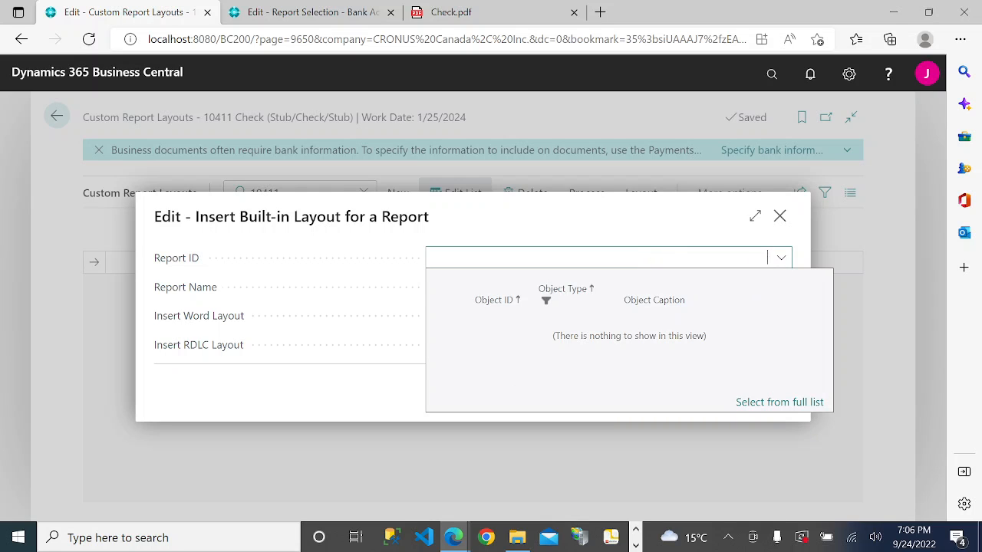
pyautogui.write('10411')
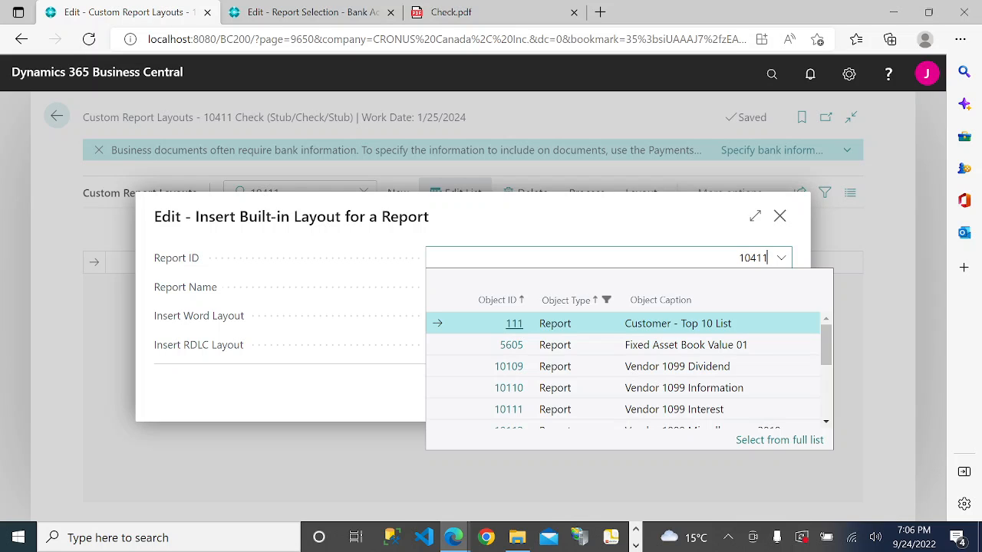
pyautogui.press('Tab')
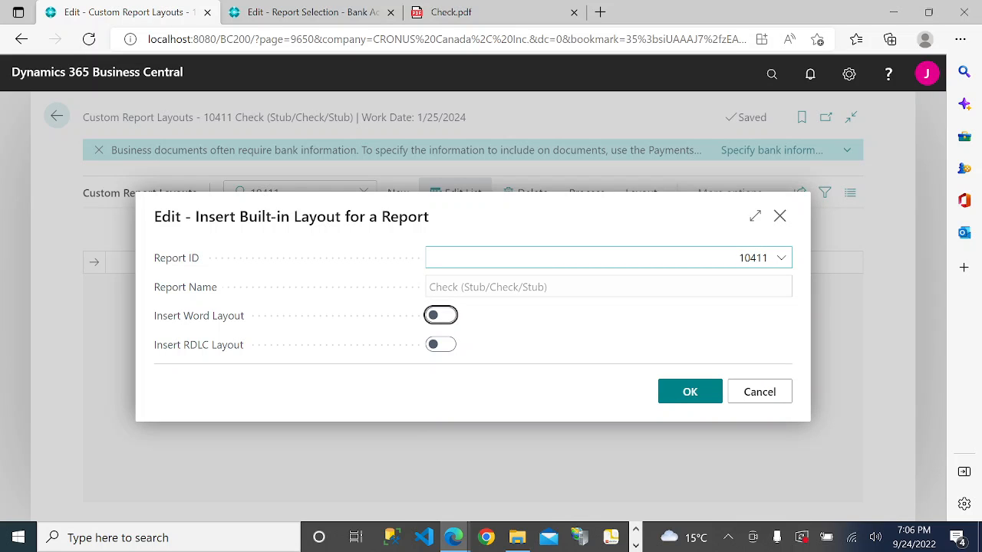
pyautogui.click(447, 344)
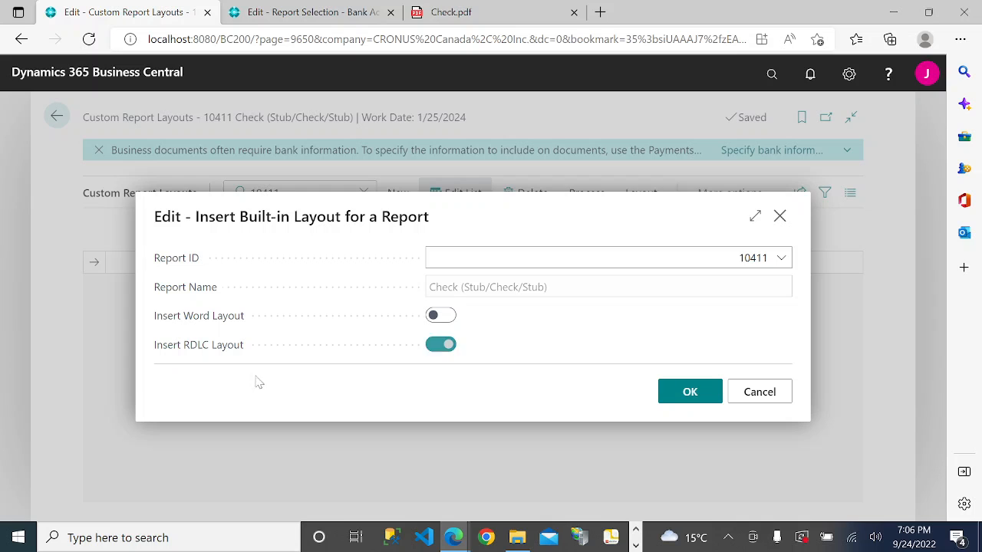
pyautogui.click(713, 398)
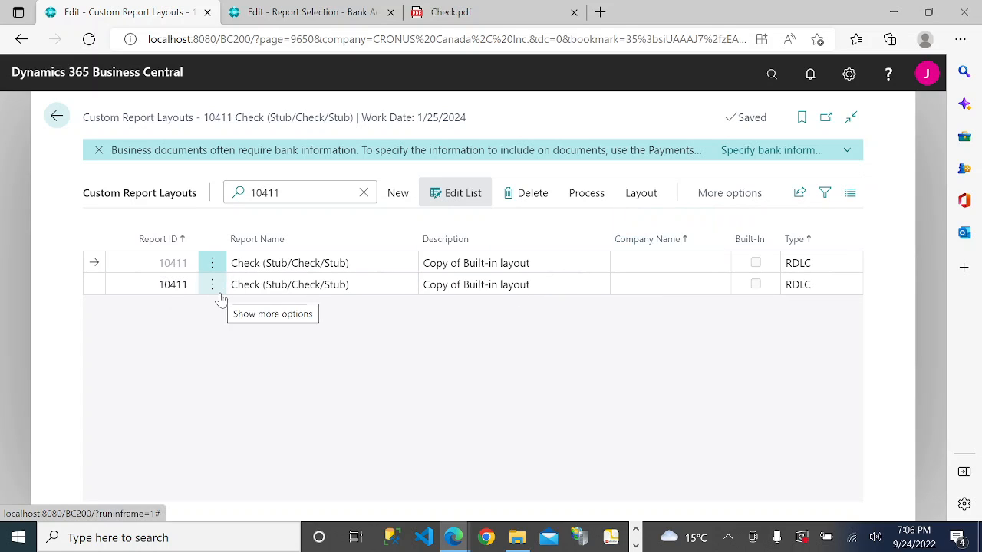
# Delete the second custom layout entry for report 10411 and confirm the deletion
pyautogui.click(214, 286)
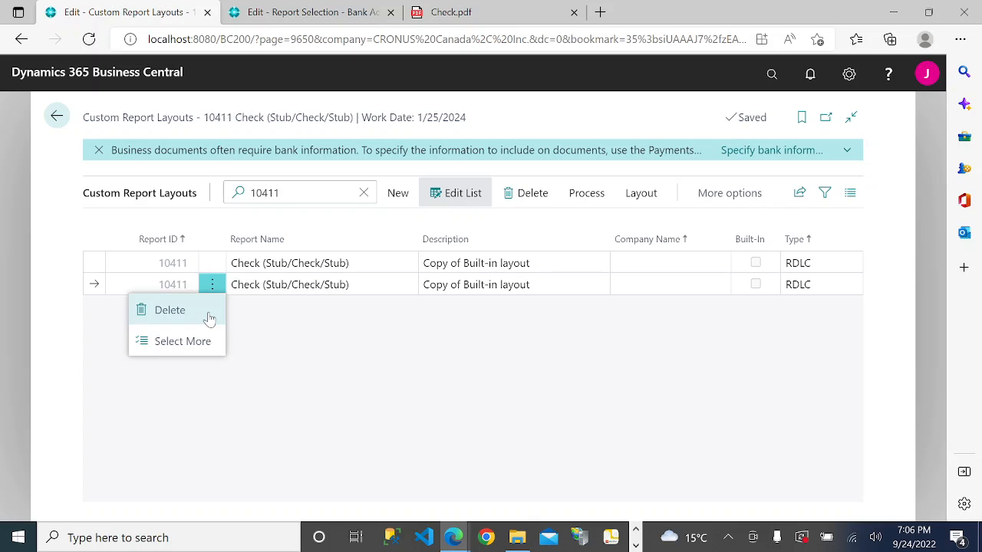
pyautogui.click(208, 318)
pyautogui.click(544, 345)
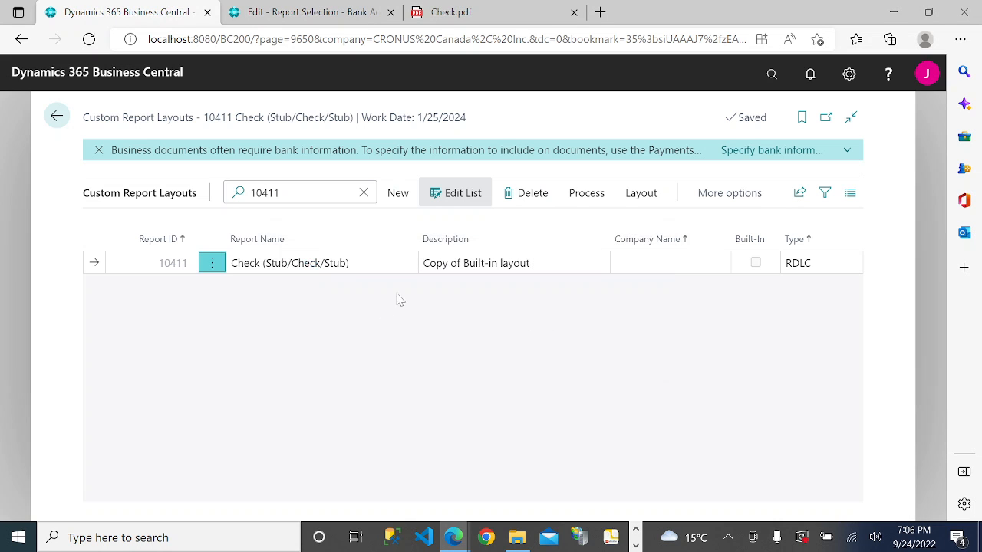
# Change the description of the remaining 10411 custom layout to "Custom Check Report"
pyautogui.click(527, 262)
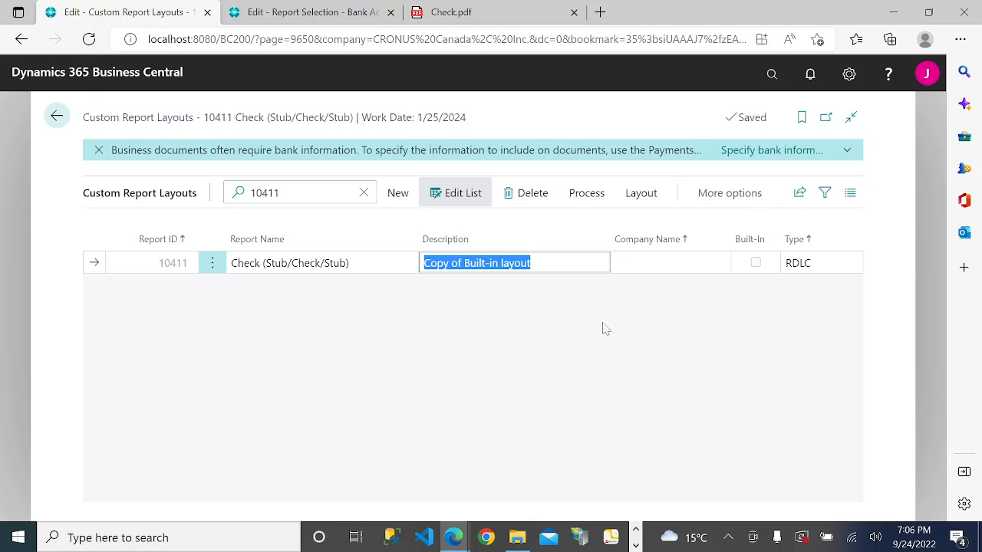
pyautogui.write('Custom')
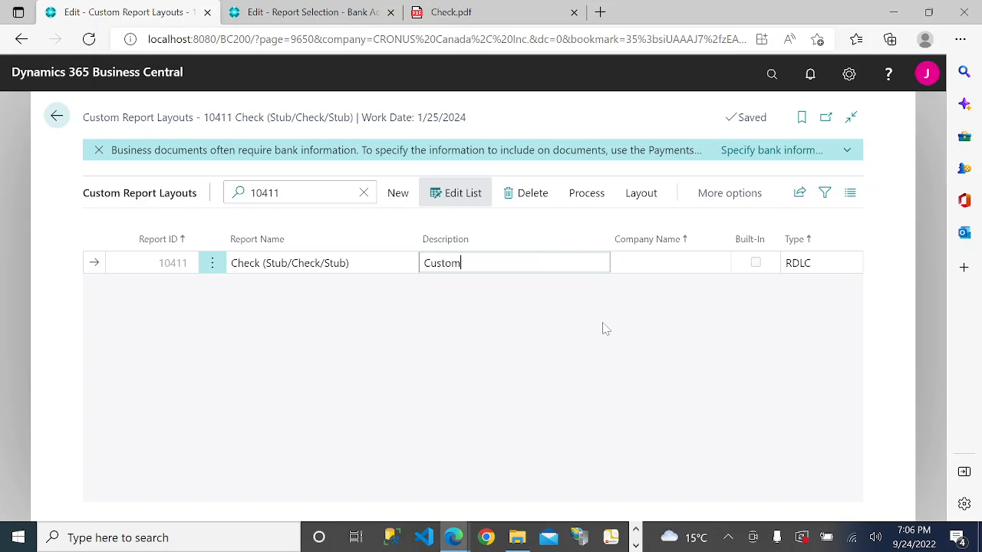
pyautogui.write(' che')
pyautogui.write('Check Report')
pyautogui.press('Tab')
pyautogui.hotkey('shift', 'Tab')
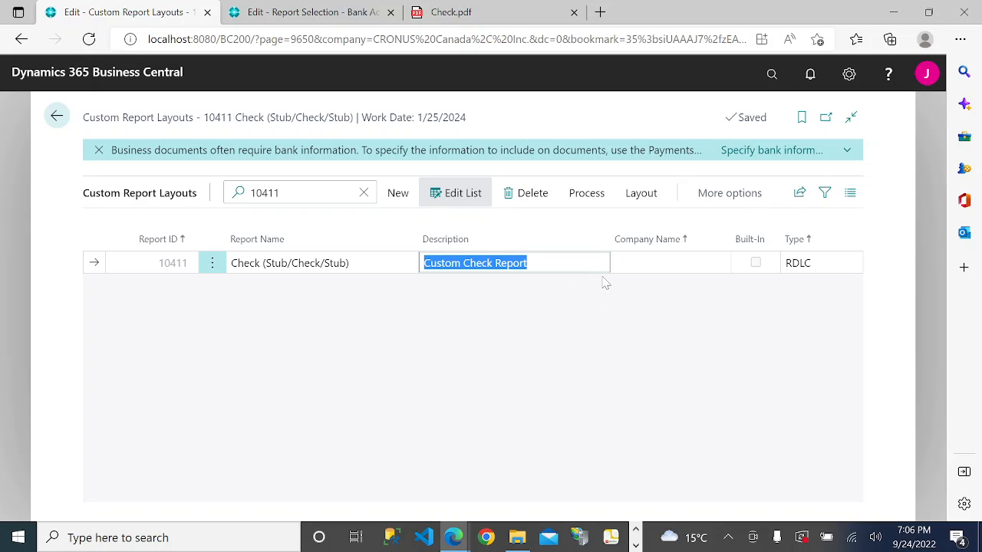
# Export the Custom Check Report layout and open the downloaded Default (1).rdl in a maximized Report Builder with an enlarged design area
pyautogui.click(650, 196)
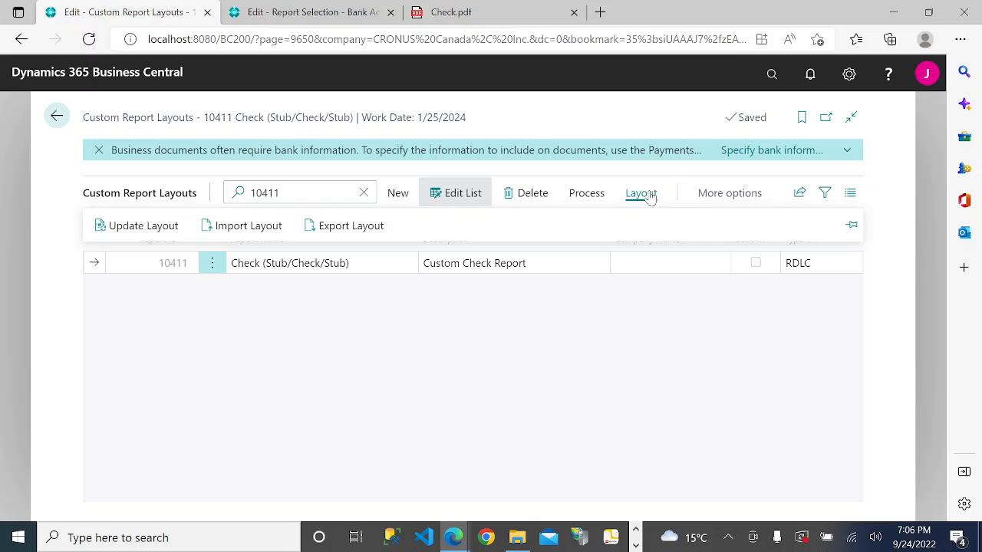
pyautogui.click(364, 233)
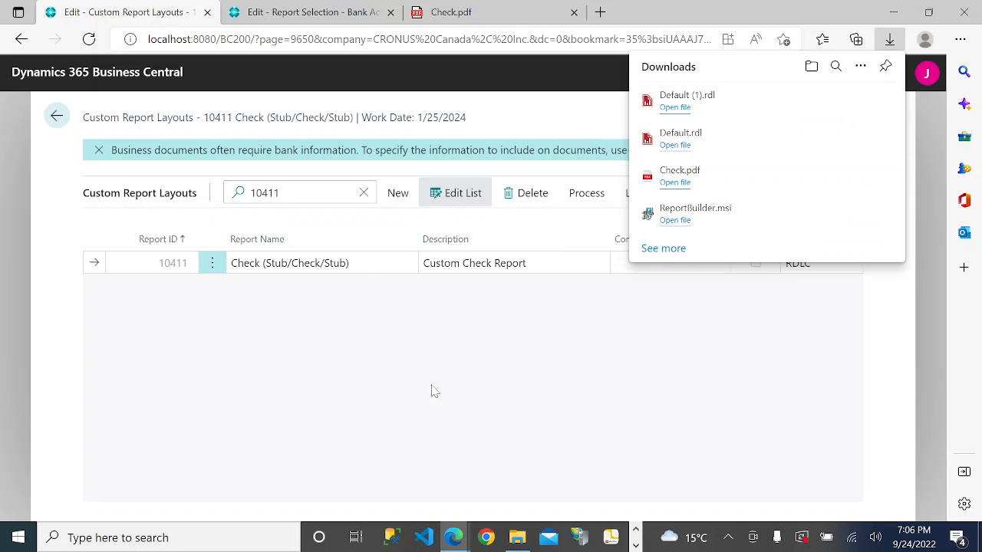
pyautogui.click(672, 109)
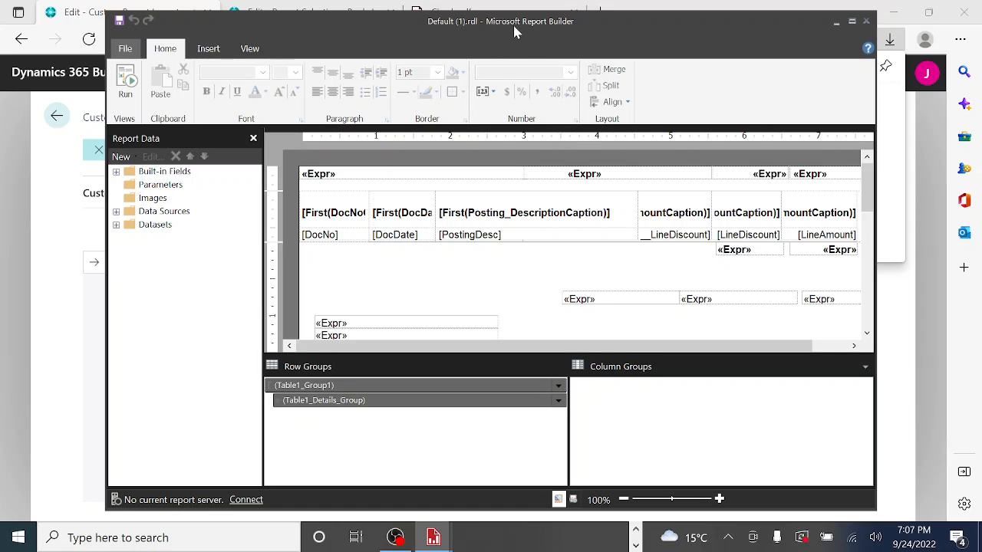
pyautogui.click(850, 21)
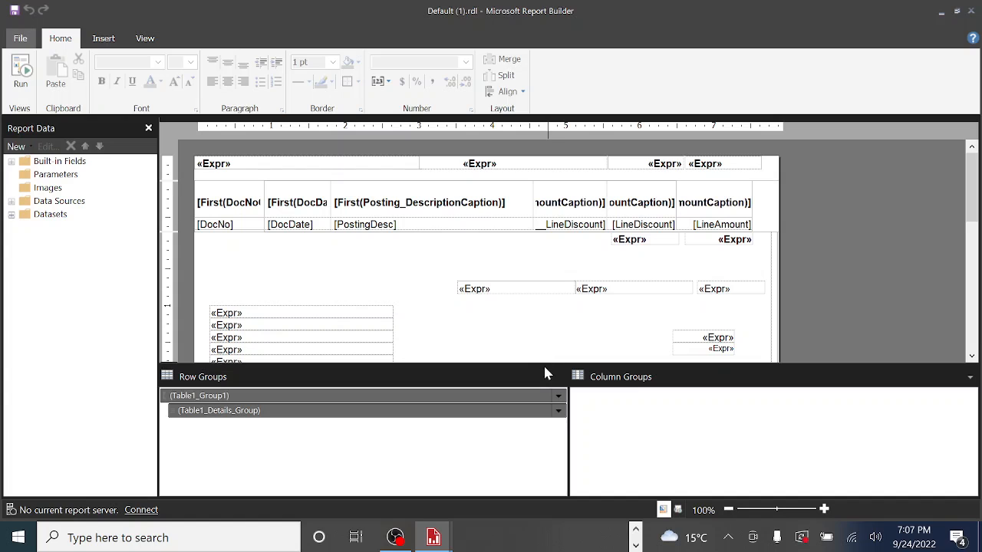
pyautogui.moveTo(543, 365); pyautogui.dragTo(552, 468)
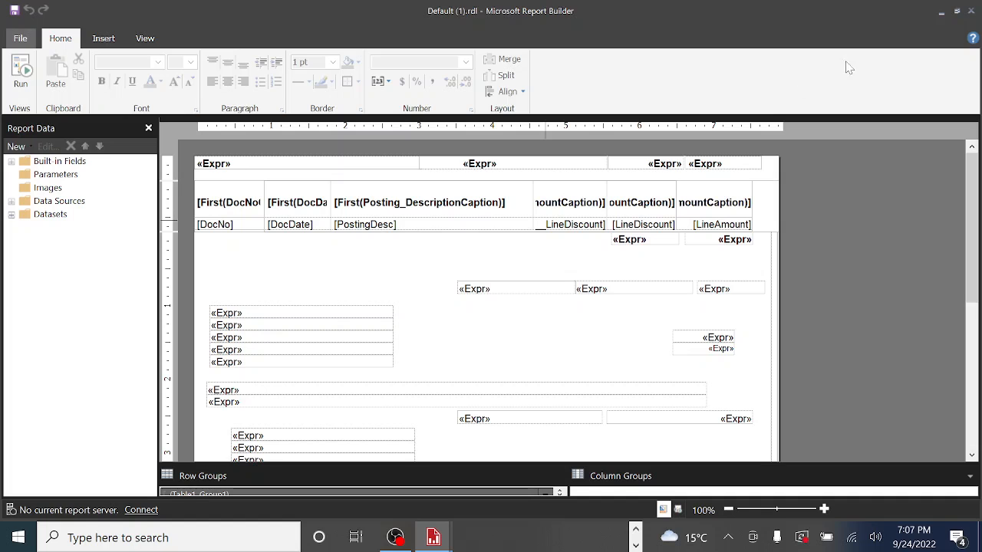
# Return to Business Central, open the run options for the Custom Check Report layout, and set the bank account to WWB-OPERATING
pyautogui.click(942, 12)
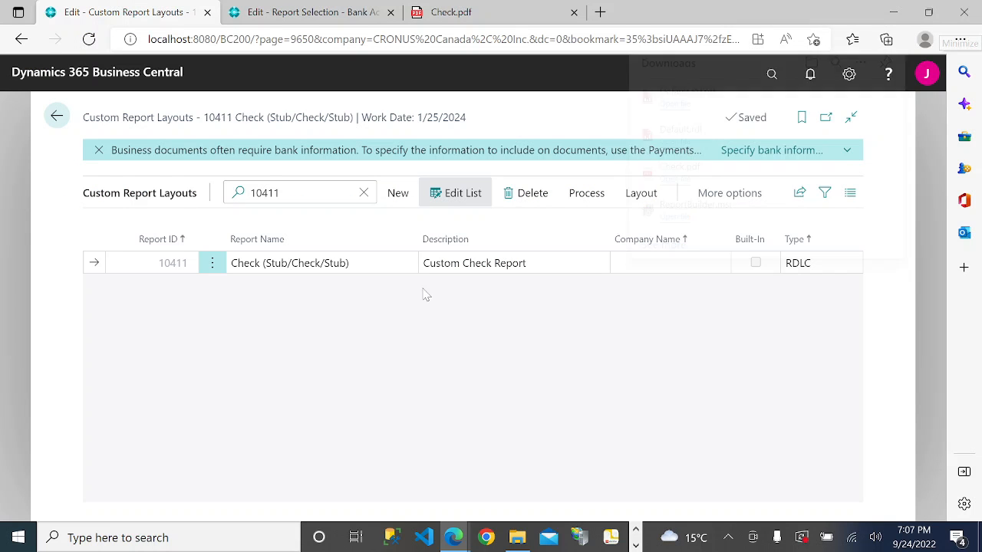
pyautogui.click(481, 262)
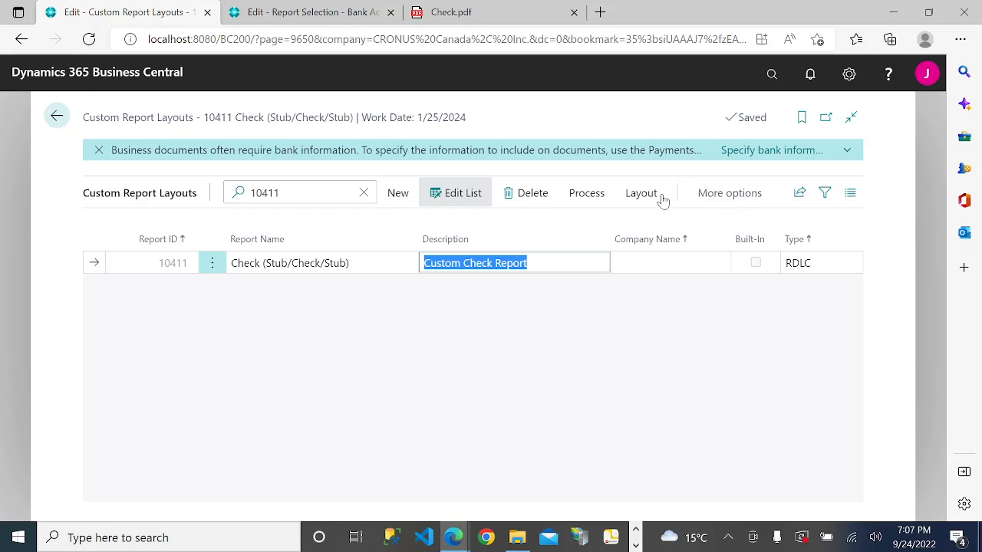
pyautogui.click(707, 195)
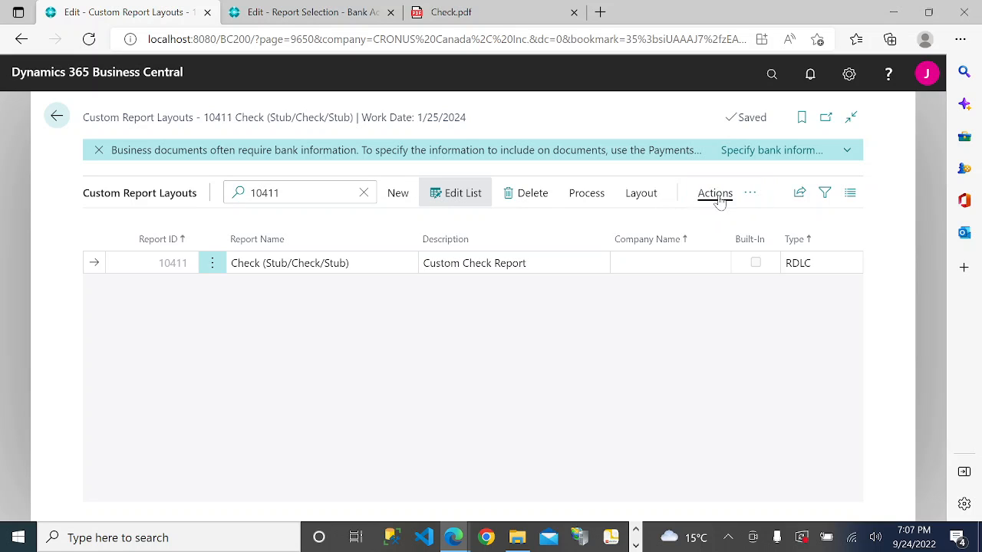
pyautogui.click(601, 198)
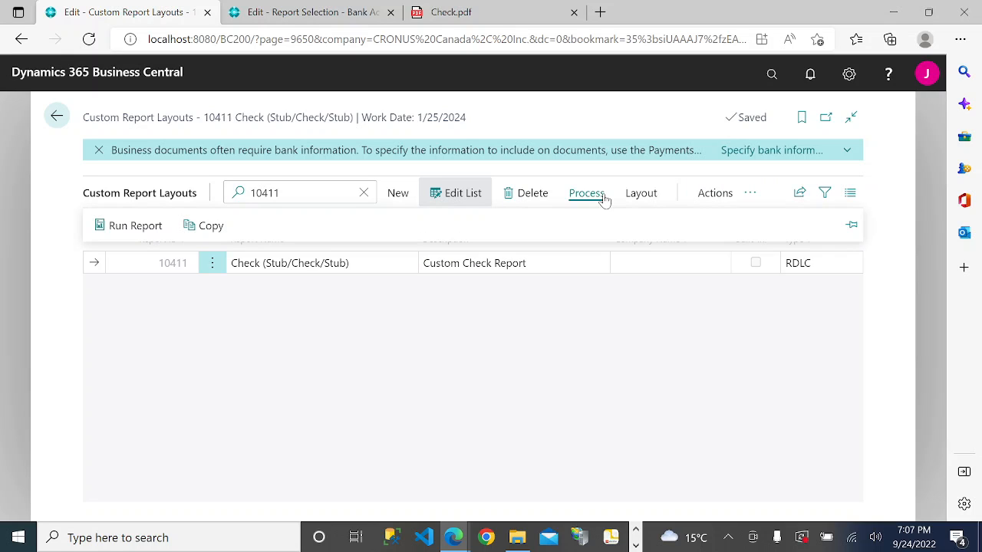
pyautogui.click(114, 228)
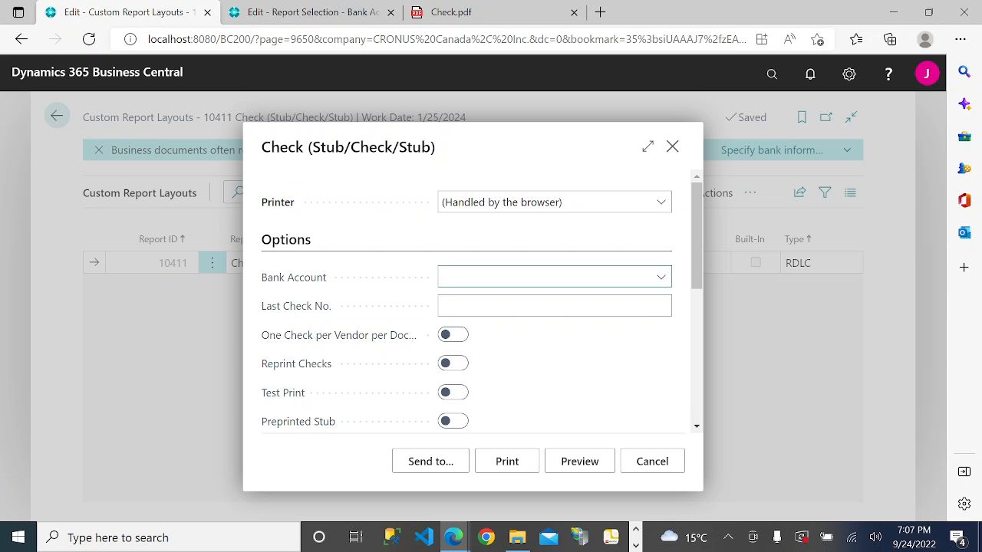
pyautogui.click(661, 277)
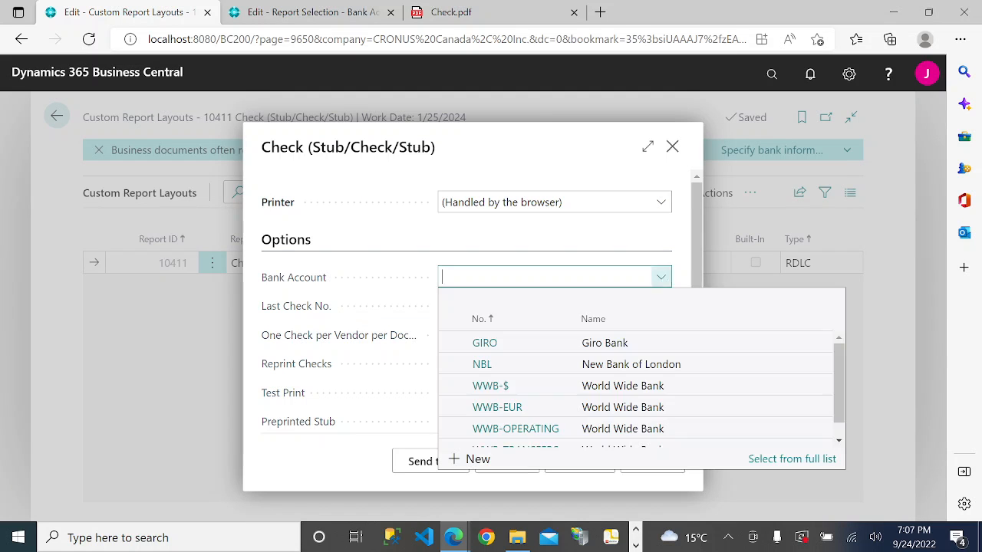
pyautogui.click(558, 431)
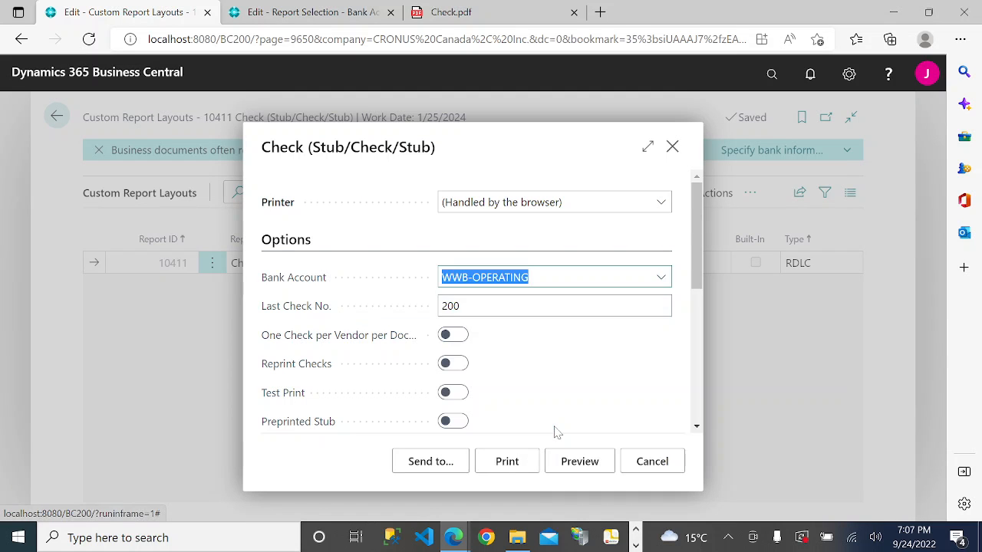
# Reselect WWB-OPERATING as the bank account and turn on Reprint Checks in the check report's options
pyautogui.click(661, 281)
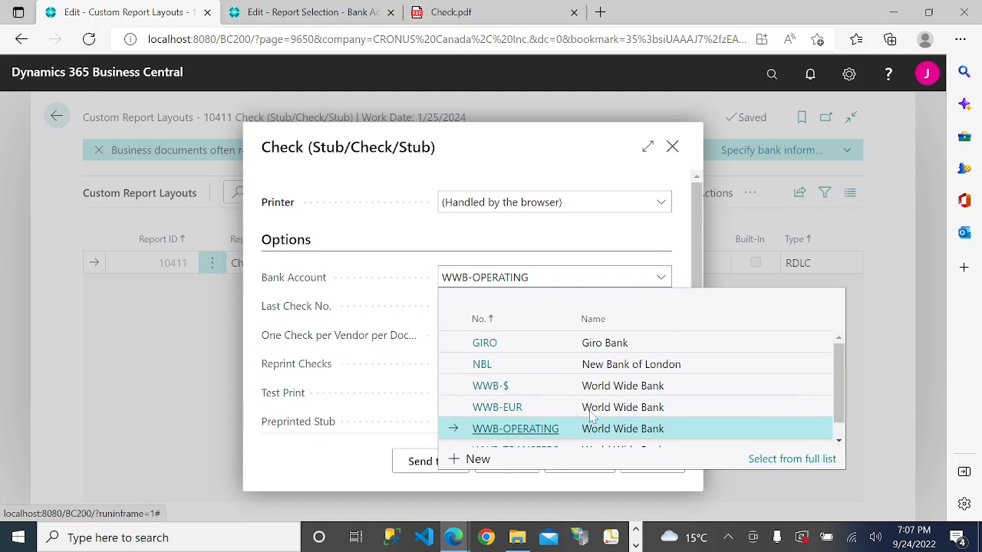
pyautogui.scroll(-1, 591, 416)
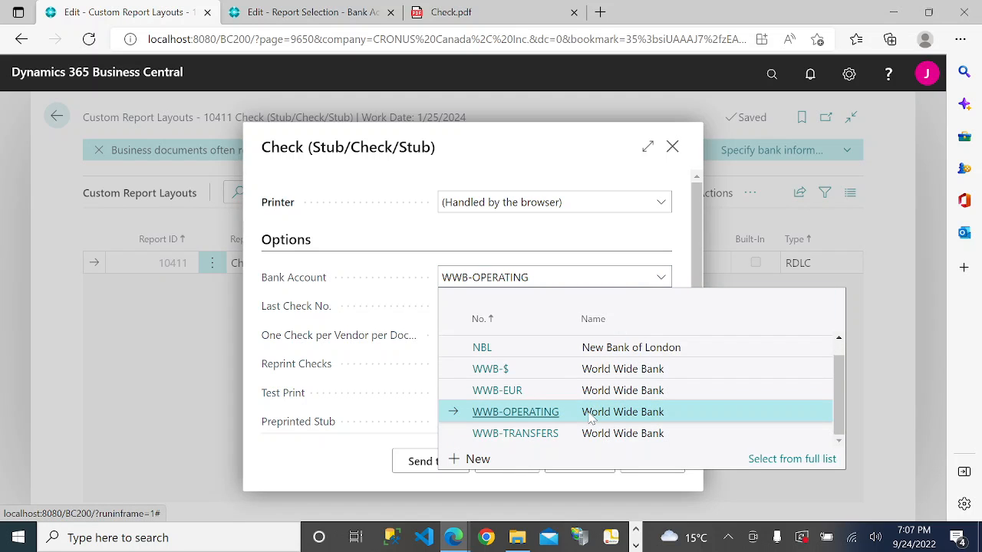
pyautogui.scroll(1, 592, 417)
pyautogui.scroll(-1, 591, 416)
pyautogui.click(589, 415)
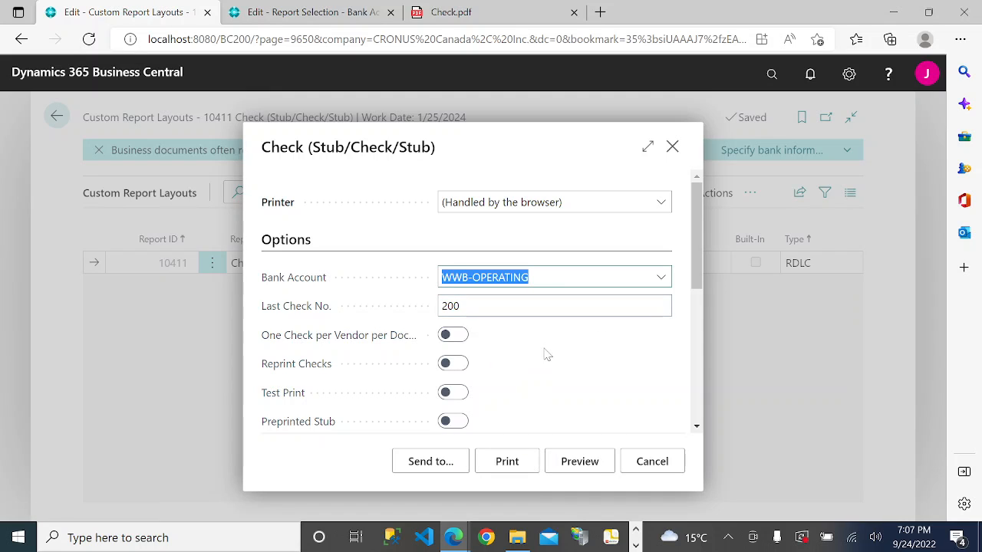
pyautogui.click(460, 364)
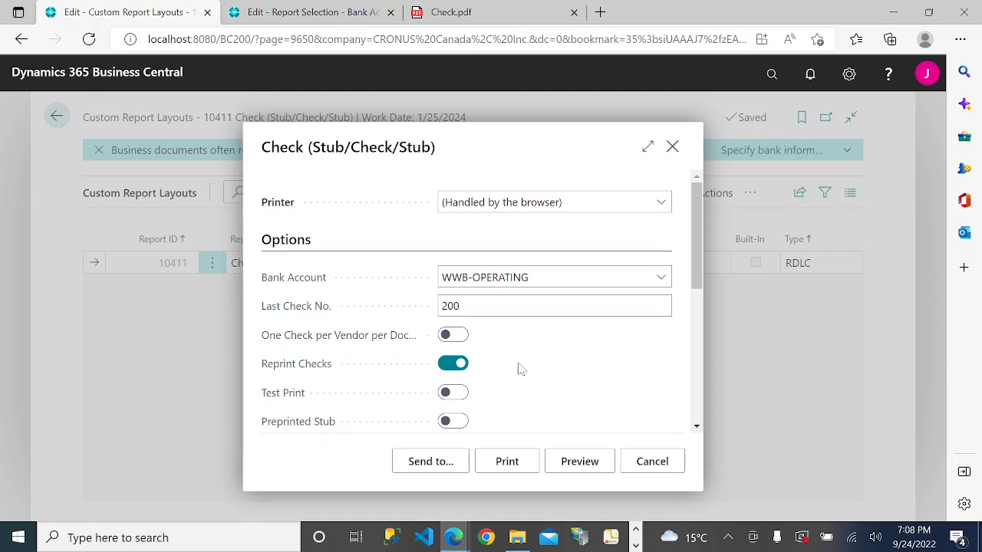
# Try to output the check report as a PDF document
pyautogui.click(447, 465)
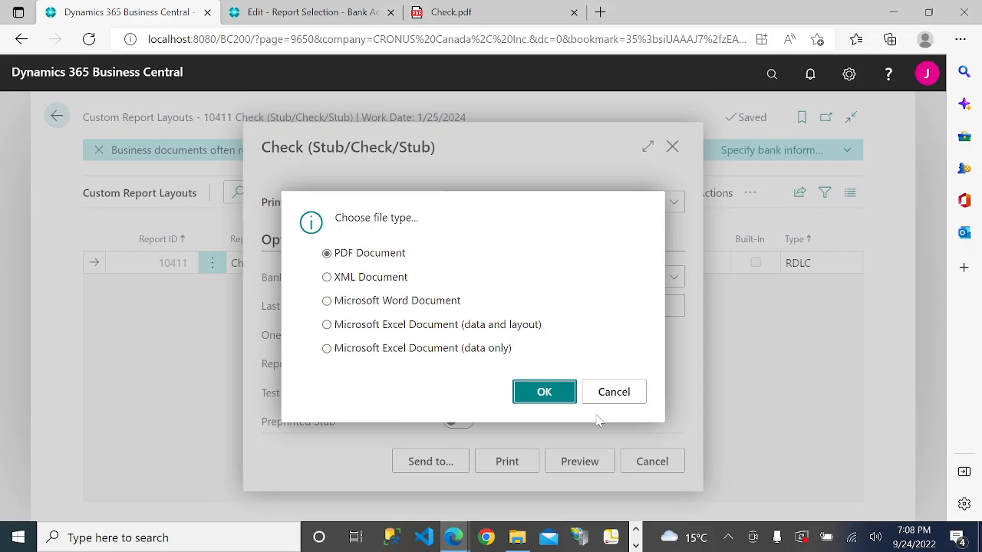
pyautogui.click(546, 391)
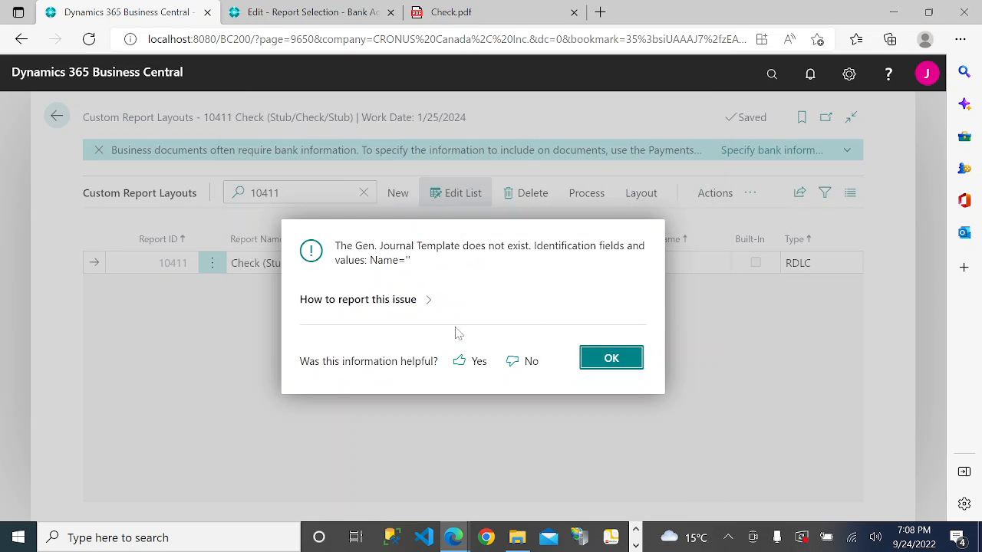
pyautogui.click(598, 361)
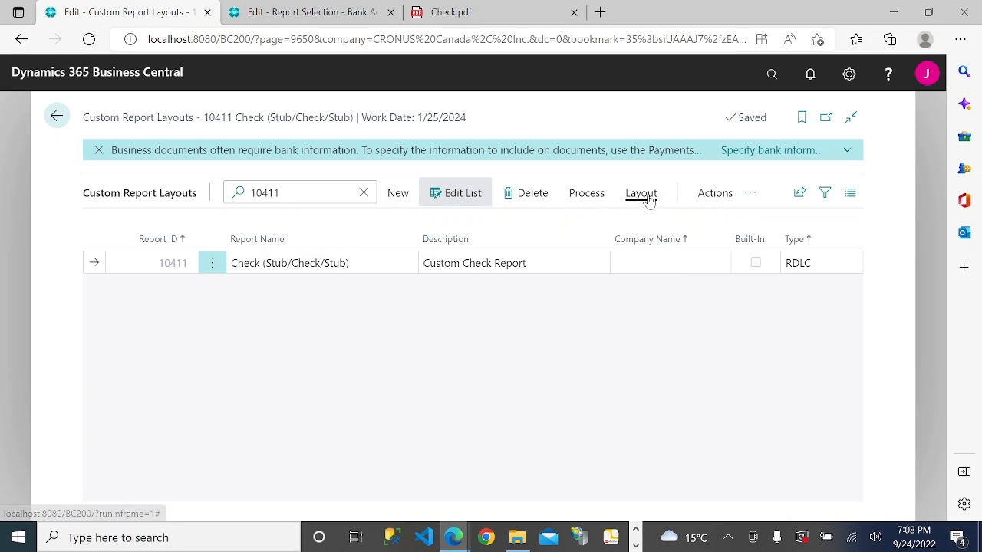
# Reopen the check report's run options and filter the general journal lines to template PAYMENT and batch BANK
pyautogui.click(715, 193)
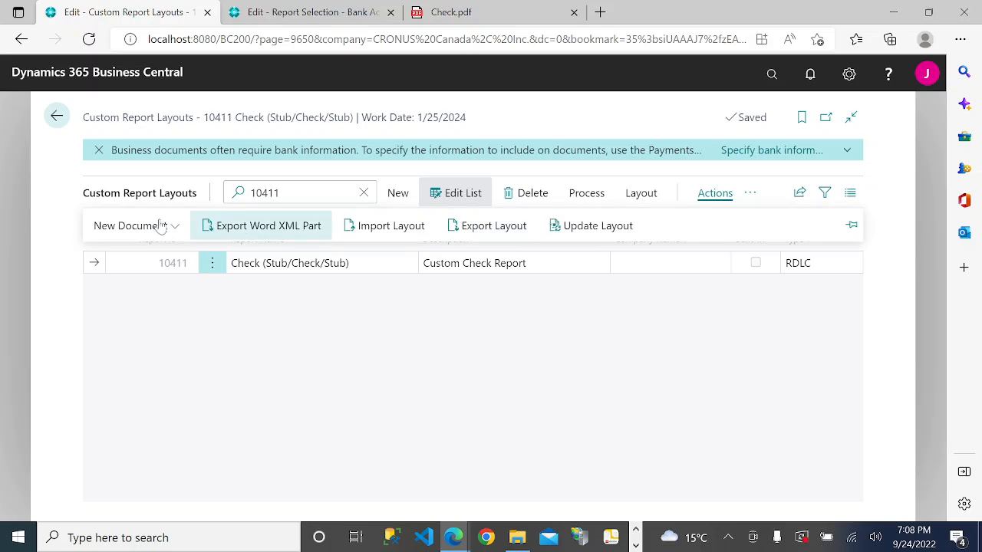
pyautogui.click(586, 195)
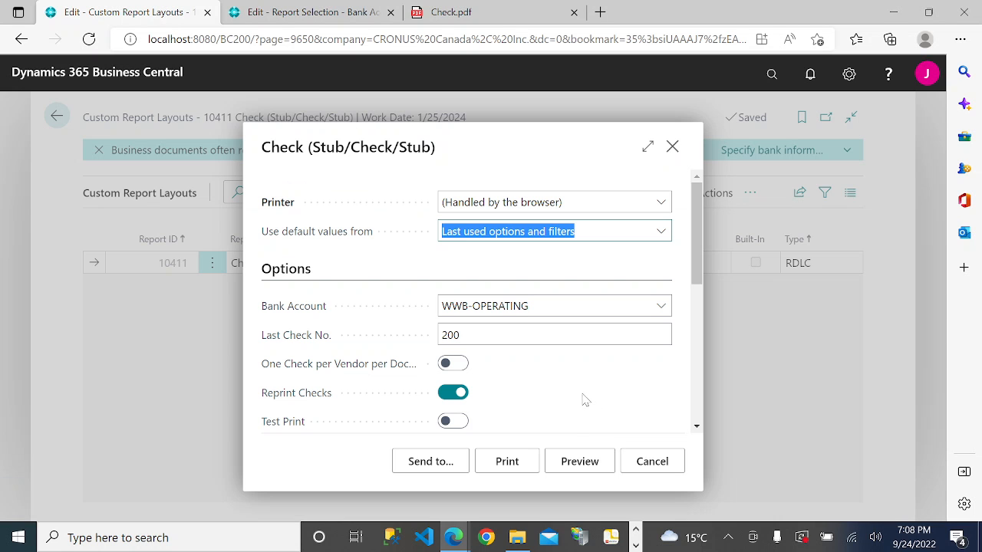
pyautogui.scroll(-2, 646, 349)
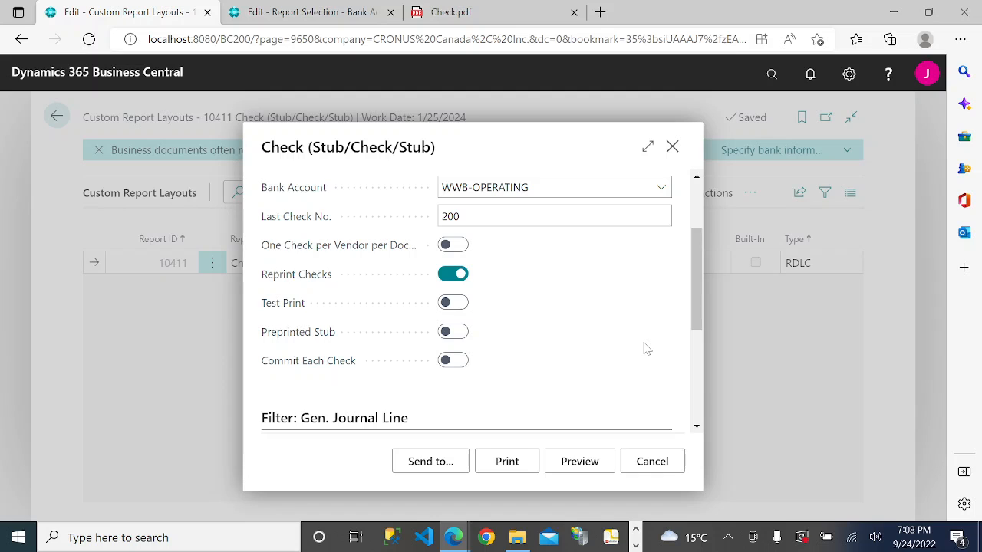
pyautogui.scroll(-2, 646, 348)
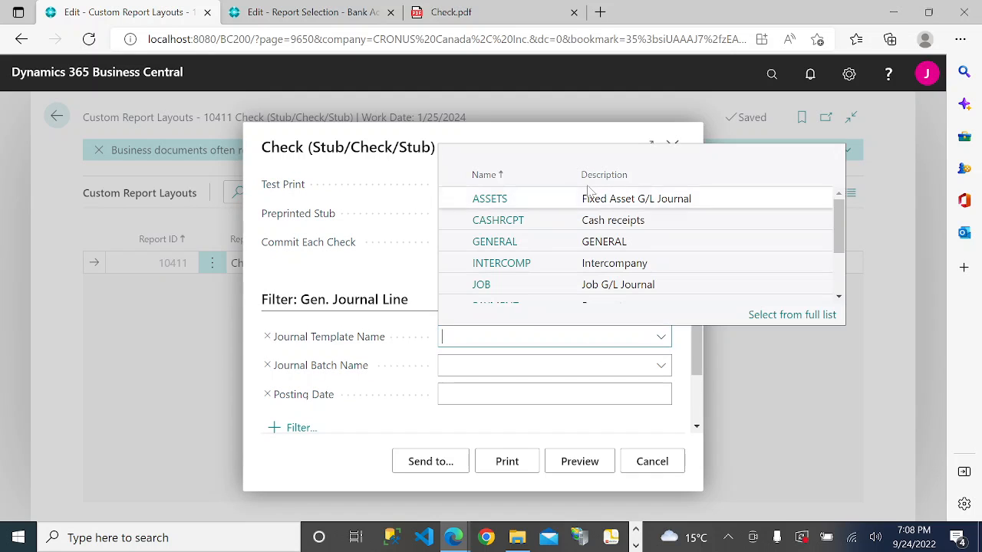
pyautogui.scroll(-2, 554, 253)
pyautogui.click(555, 256)
pyautogui.click(658, 365)
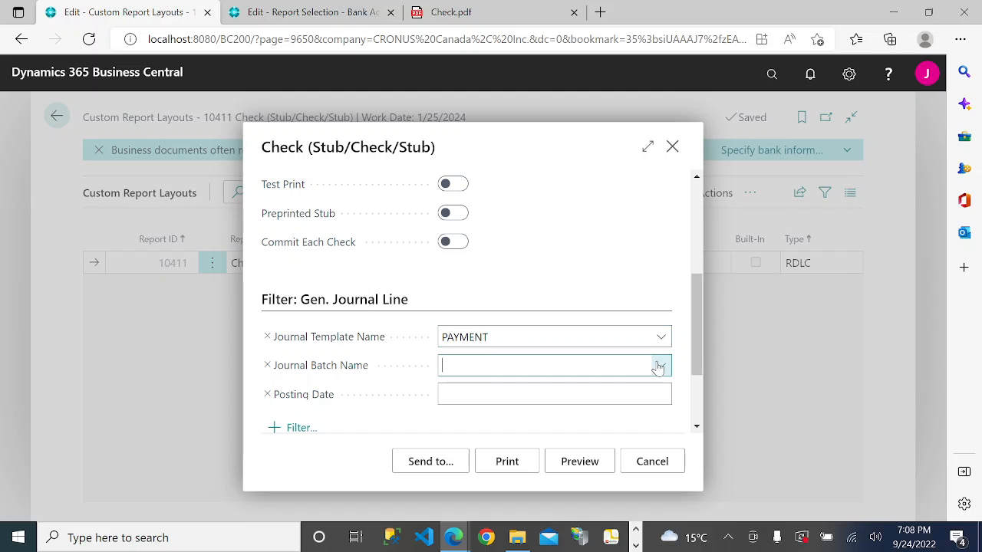
pyautogui.scroll(-1, 621, 240)
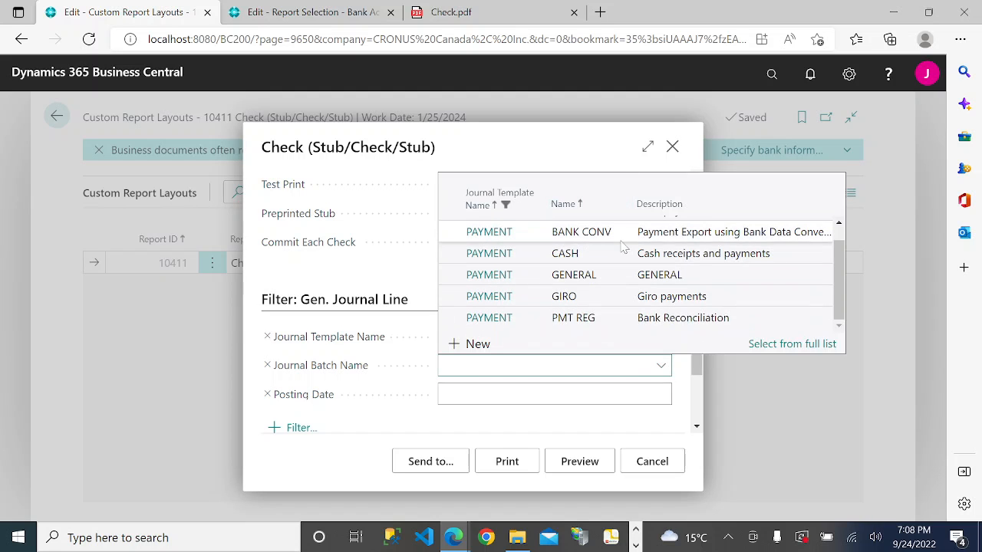
pyautogui.scroll(1, 589, 240)
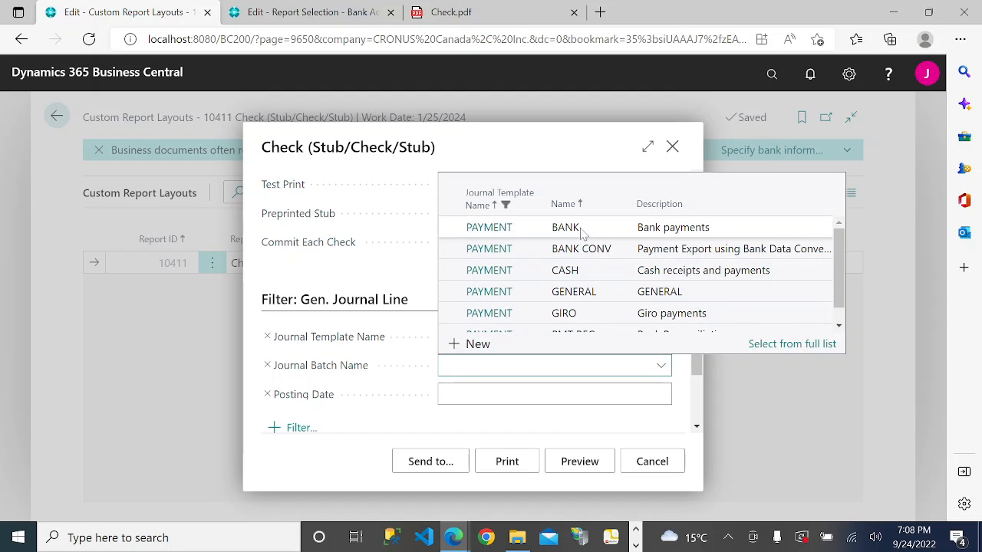
pyautogui.click(582, 231)
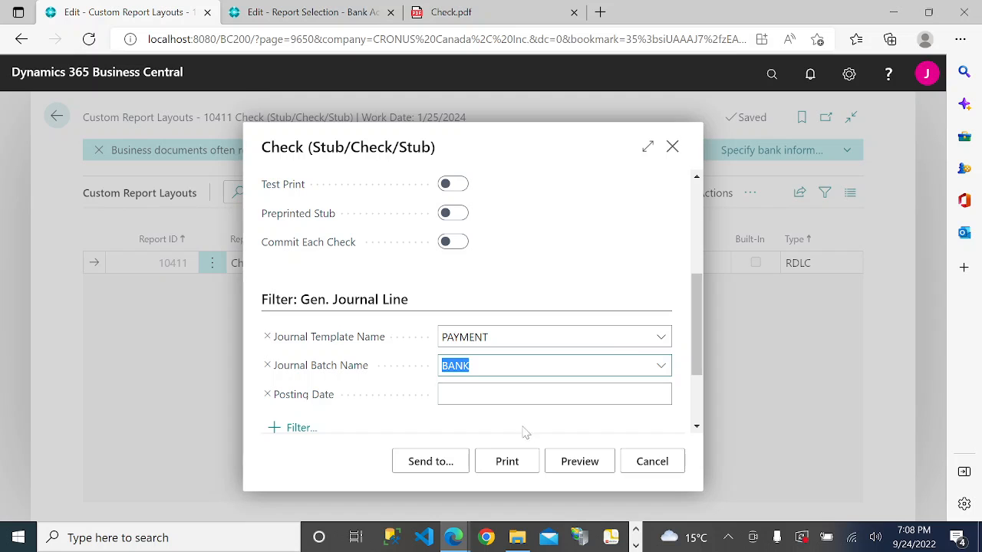
# Output the check report as a PDF document and open the downloaded Check (Stub_Check_Stub).pdf
pyautogui.click(441, 464)
pyautogui.click(555, 396)
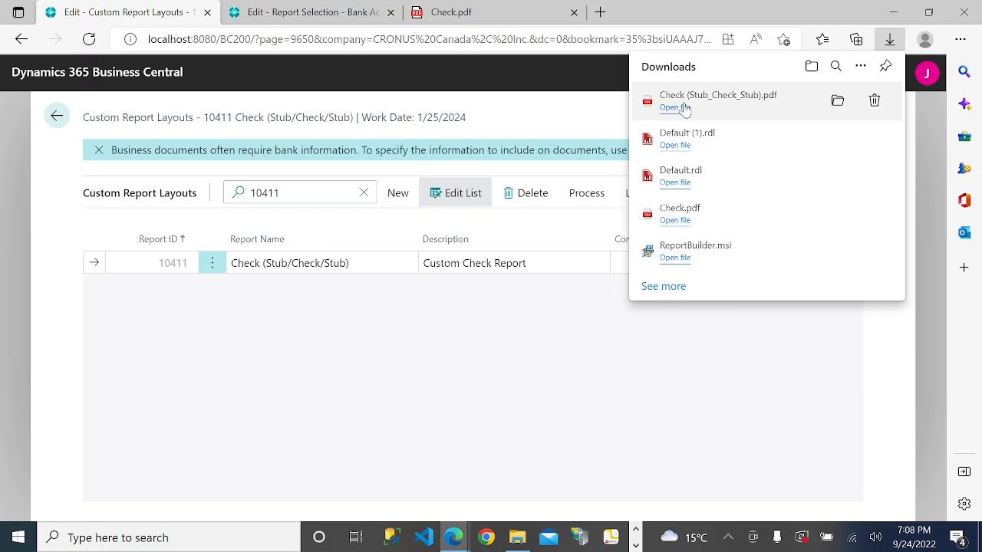
pyautogui.click(675, 108)
# Examine the generated check PDF from the upper stub through the check section to the lower stub
pyautogui.scroll(-2, 510, 299)
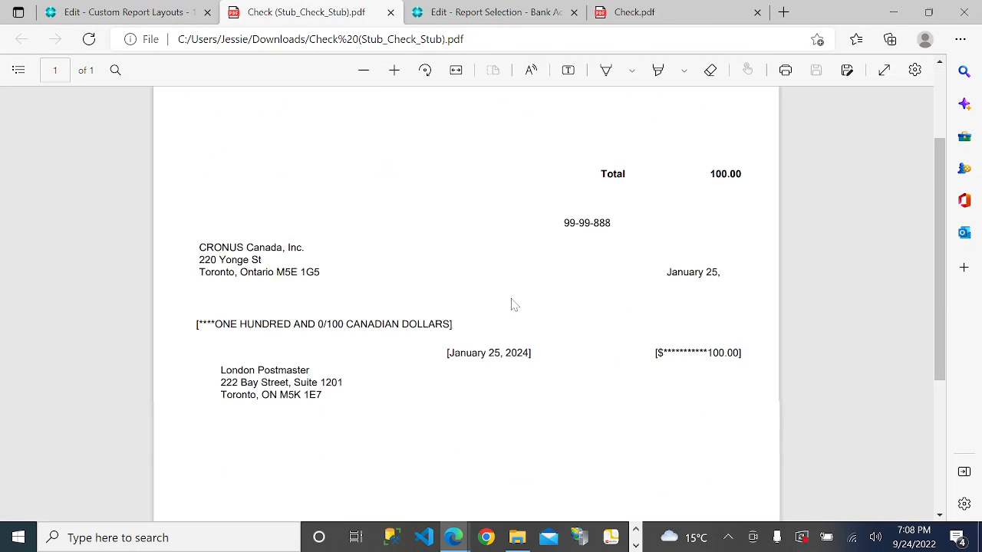
pyautogui.scroll(-3, 514, 304)
pyautogui.scroll(5, 526, 302)
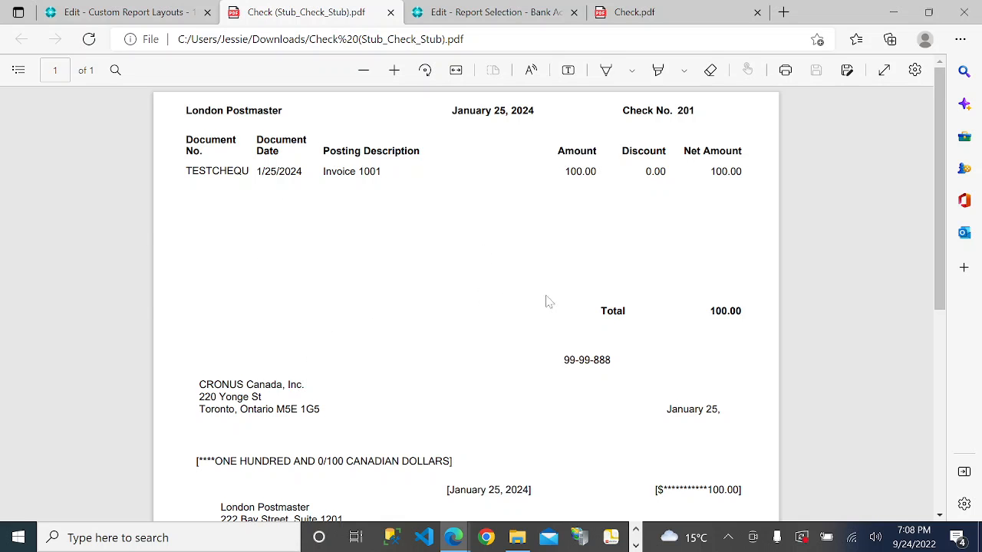
pyautogui.scroll(-5, 594, 274)
pyautogui.scroll(4, 588, 294)
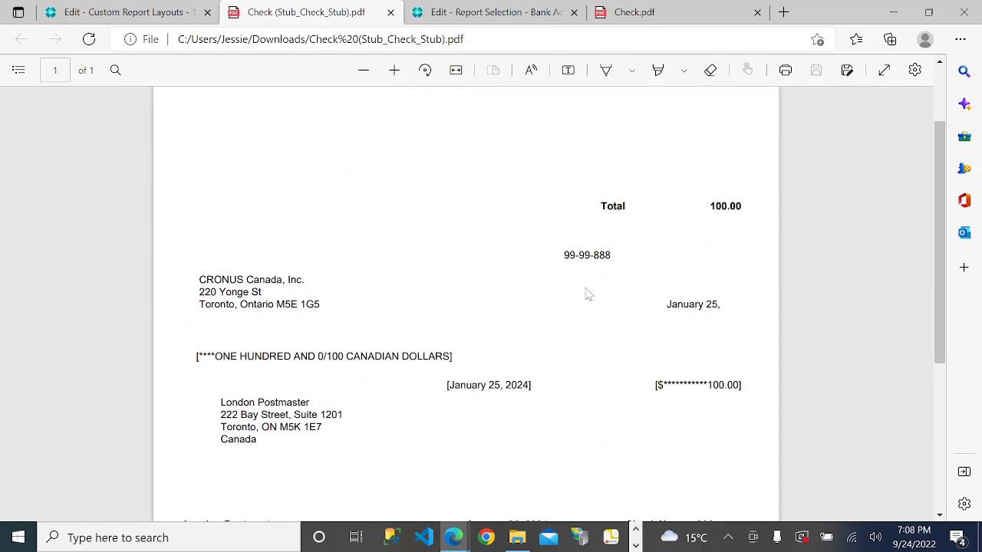
pyautogui.scroll(-4, 585, 293)
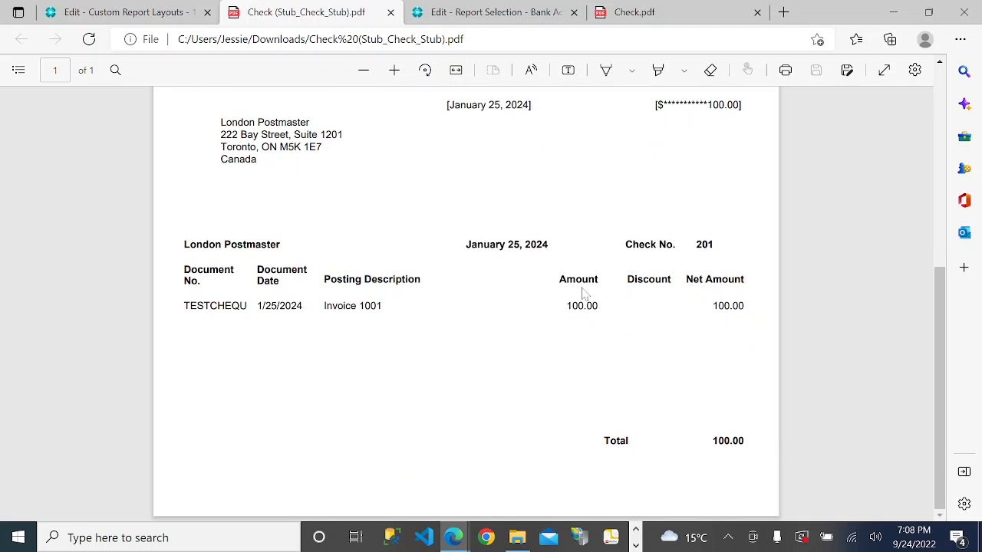
pyautogui.scroll(4, 585, 292)
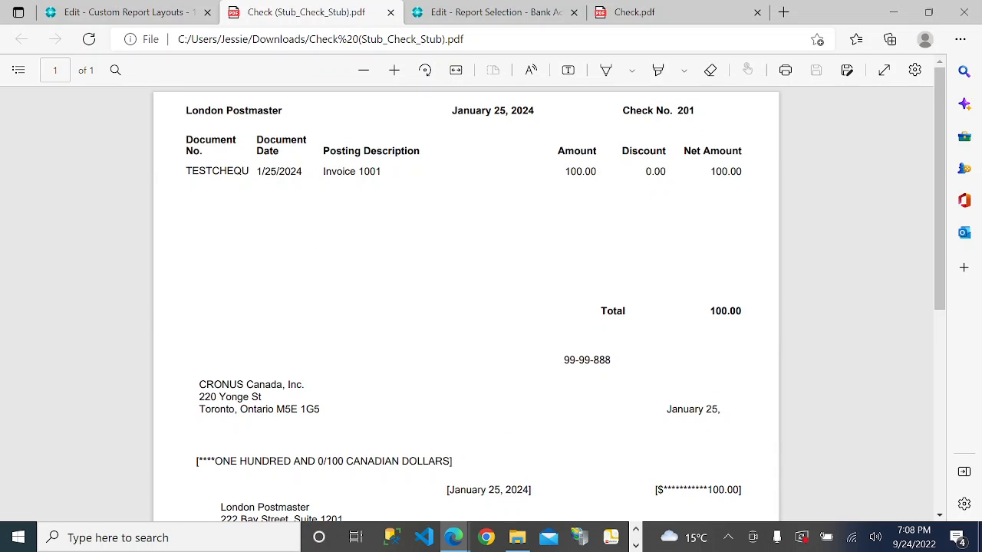
pyautogui.scroll(-3, 466, 303)
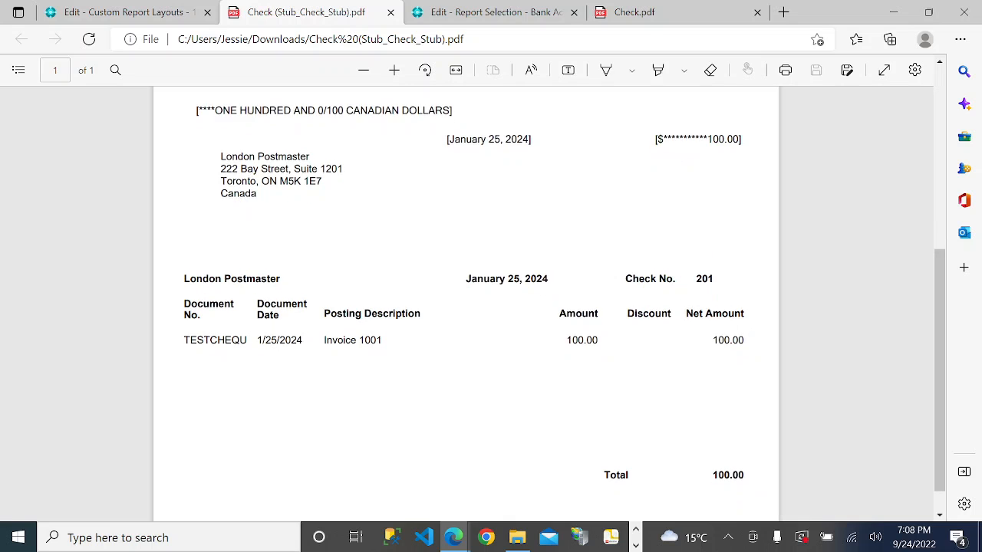
pyautogui.scroll(-1, 466, 303)
pyautogui.scroll(4, 466, 302)
pyautogui.scroll(1, 466, 303)
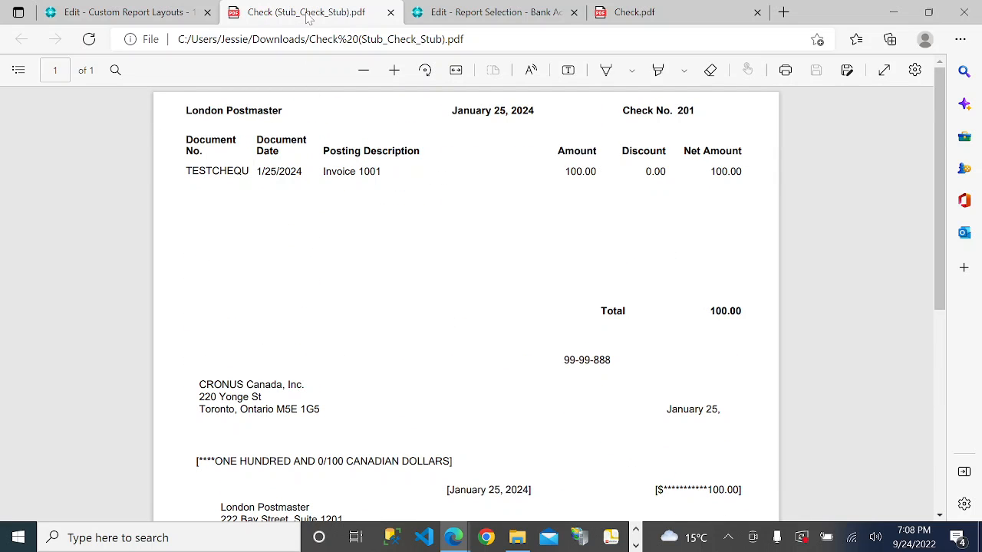
# Detach the check PDF into its own window and place it over the Default (1).rdl design in Report Builder
pyautogui.moveTo(306, 14); pyautogui.dragTo(981, 184)
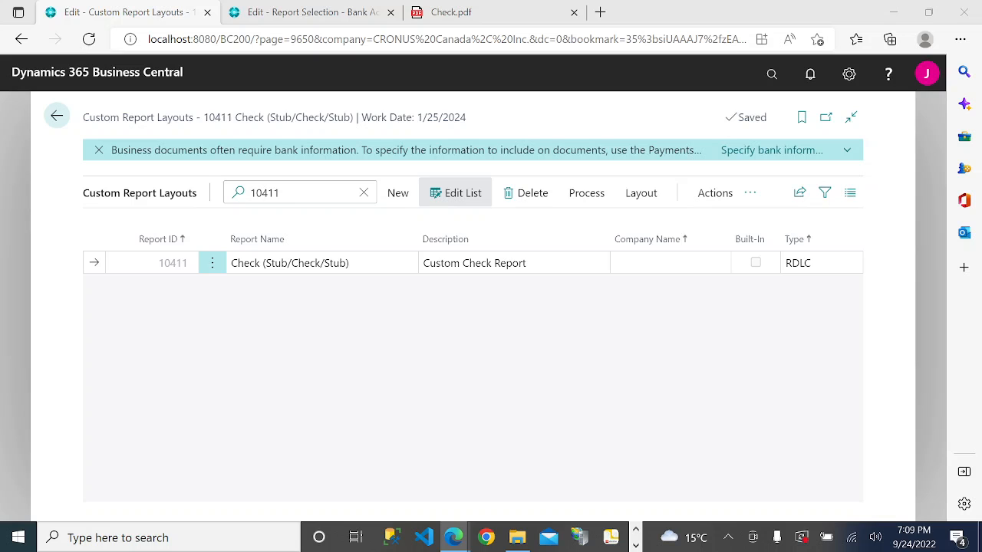
pyautogui.click(635, 545)
pyautogui.moveTo(433, 539)
pyautogui.click(551, 491)
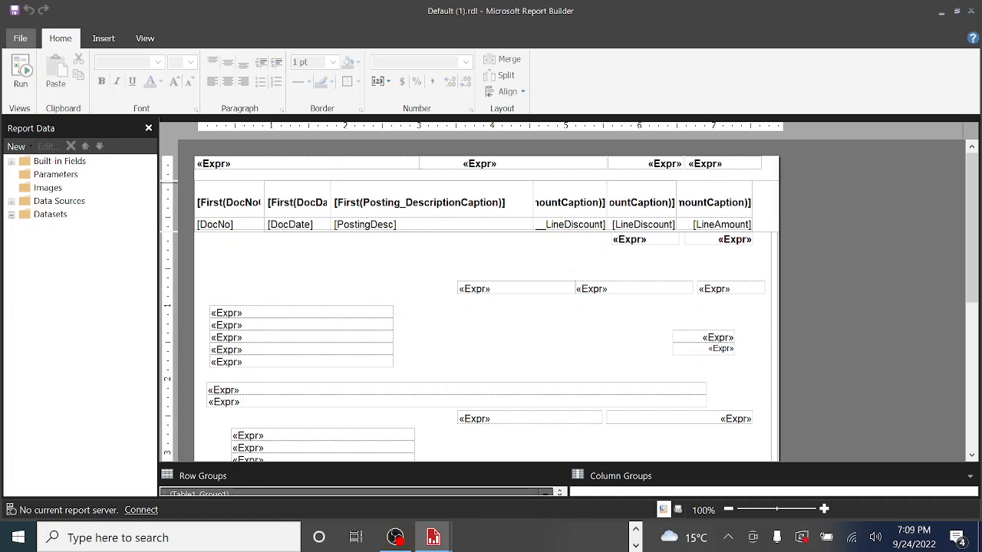
pyautogui.hotkey('alt', 'Tab')
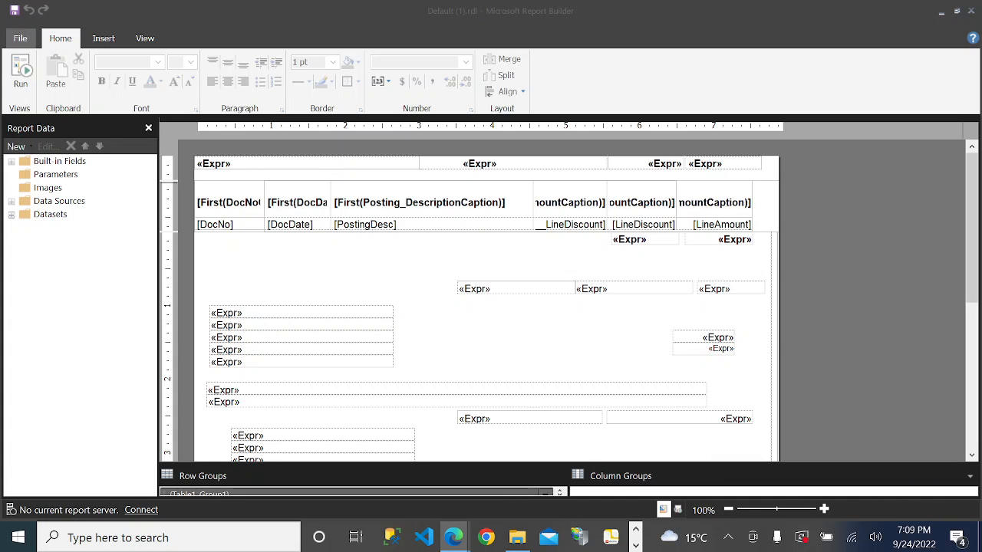
pyautogui.moveTo(980, 85); pyautogui.dragTo(494, 275)
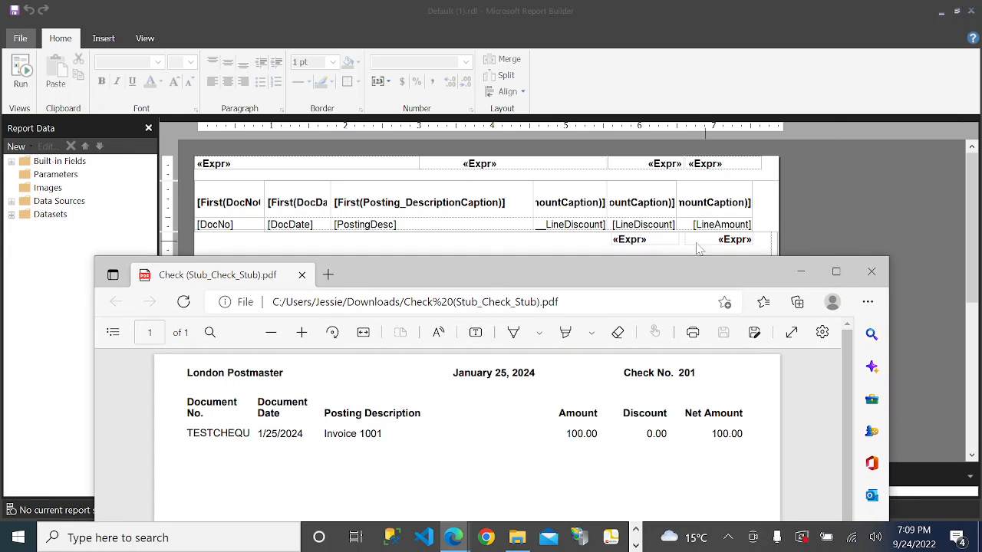
# Compare the PDF's stub header, line columns and total with the matching fields in the layout design, and return to Report Builder
pyautogui.moveTo(451, 272); pyautogui.dragTo(472, 205)
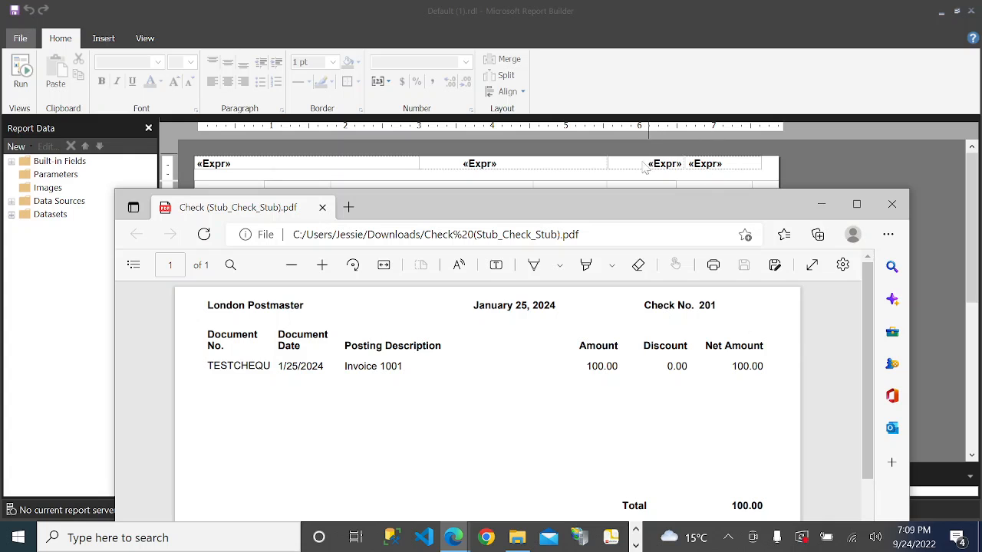
pyautogui.moveTo(655, 202); pyautogui.dragTo(644, 257)
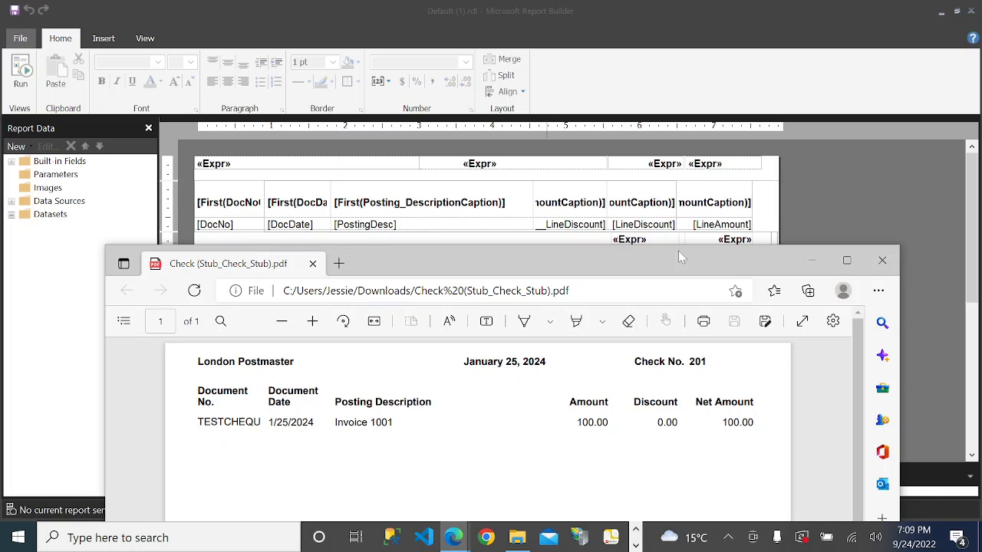
pyautogui.moveTo(659, 261)
pyautogui.mouseDown()
pyautogui.moveTo(665, 295)
pyautogui.moveTo(658, 273)
pyautogui.mouseUp()
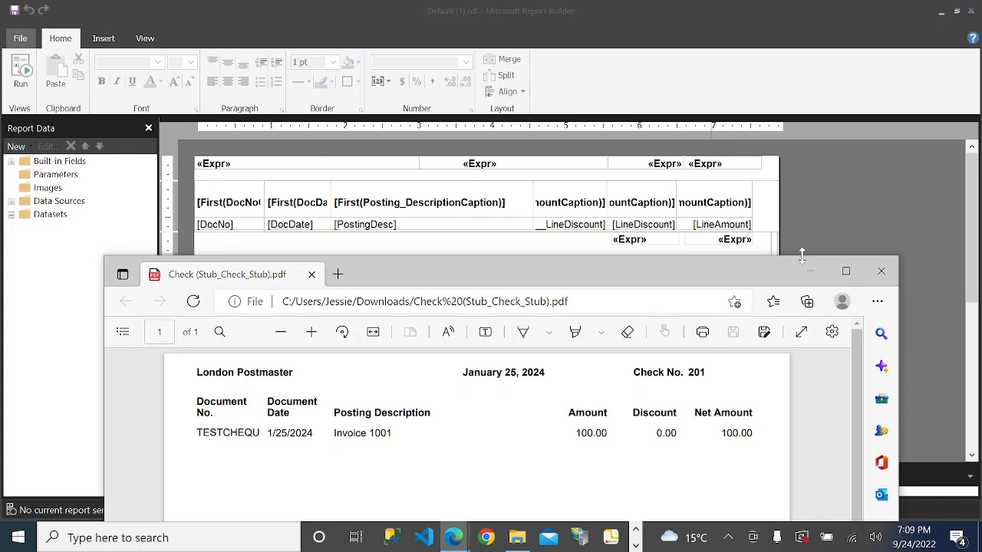
pyautogui.moveTo(683, 268); pyautogui.dragTo(625, 147)
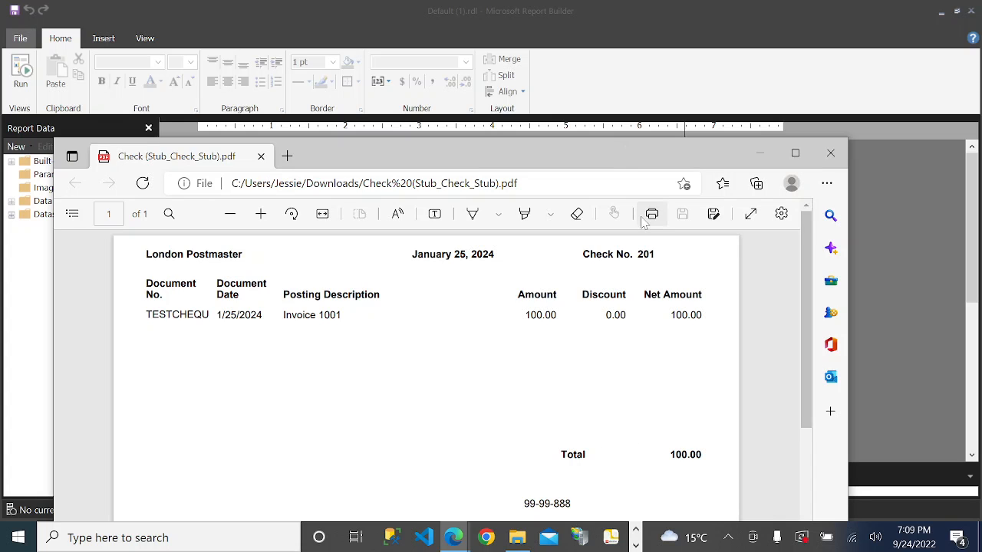
pyautogui.moveTo(624, 160); pyautogui.dragTo(658, 212)
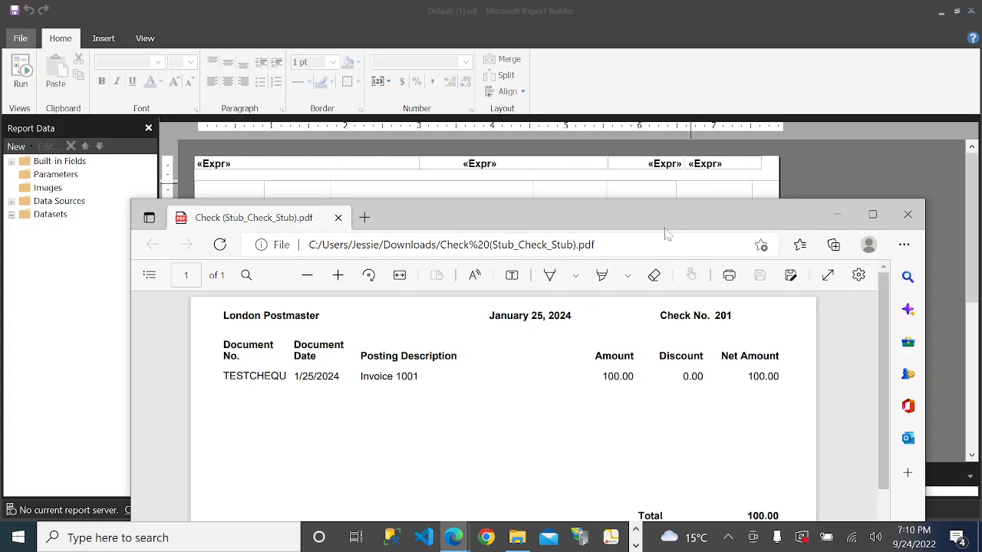
pyautogui.moveTo(661, 218); pyautogui.dragTo(659, 236)
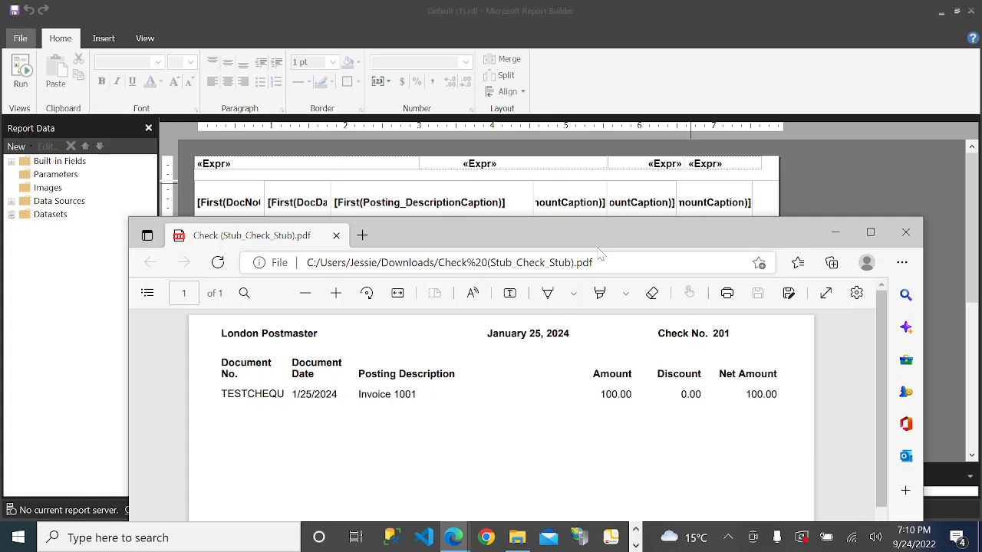
pyautogui.moveTo(627, 231); pyautogui.dragTo(599, 432)
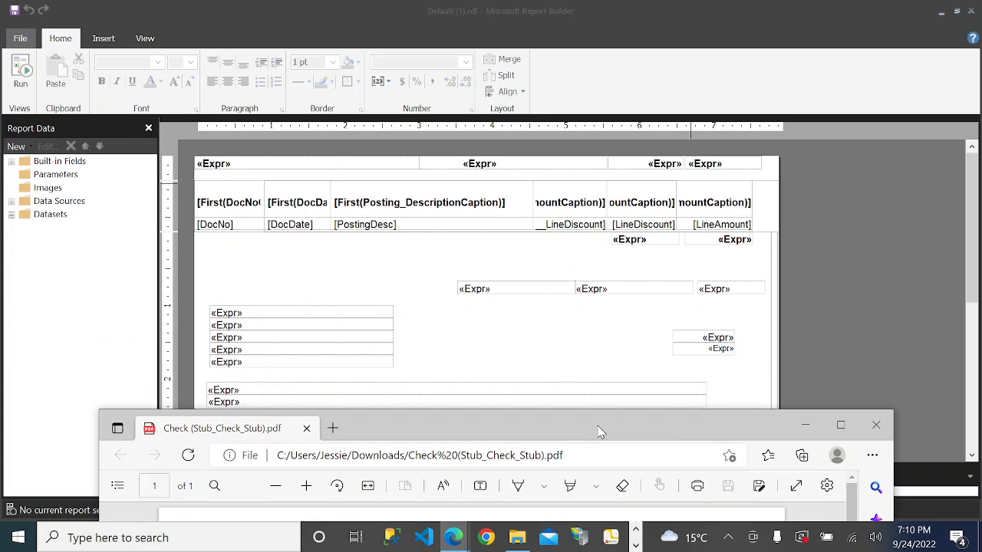
pyautogui.click(789, 265)
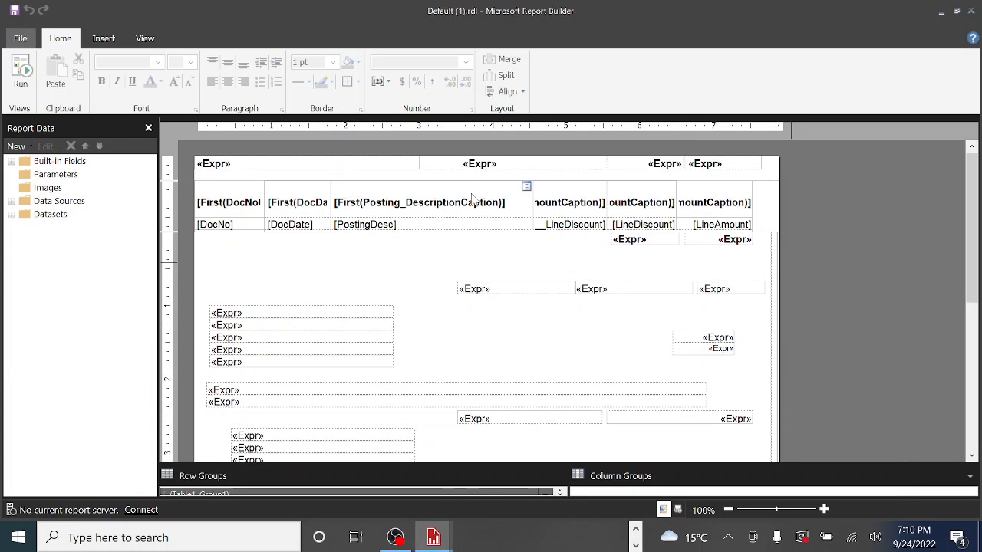
# Try to select the document number caption cell together with the two total expression fields beneath the line table
pyautogui.click(224, 195)
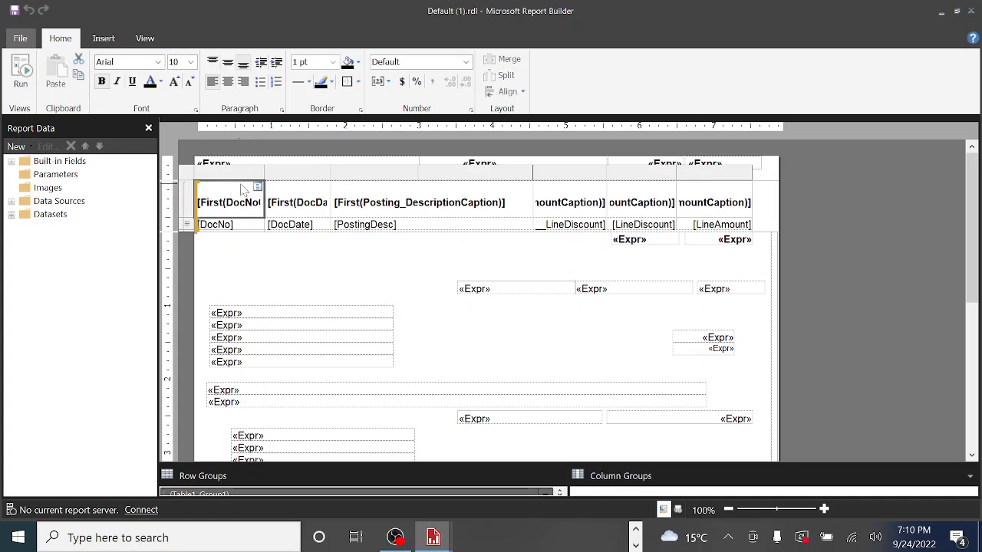
pyautogui.click(621, 239)
pyautogui.keyDown('ctrl'); pyautogui.click(739, 244); pyautogui.keyUp('ctrl')
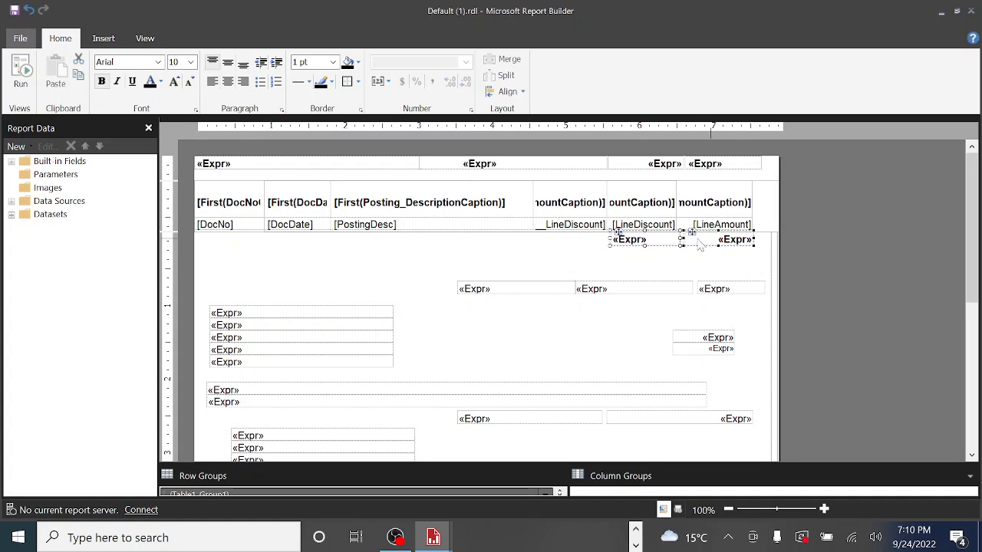
pyautogui.click(239, 177)
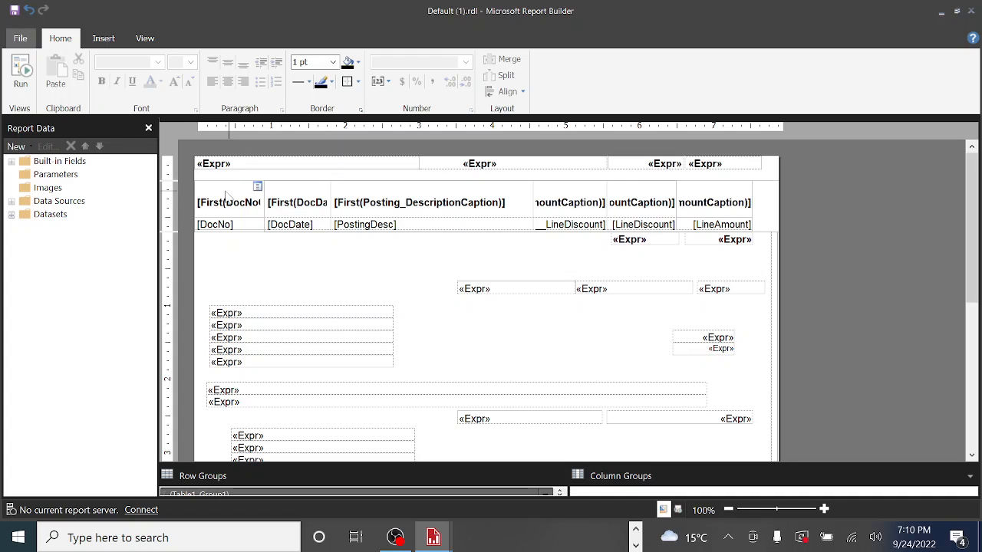
pyautogui.click(227, 196)
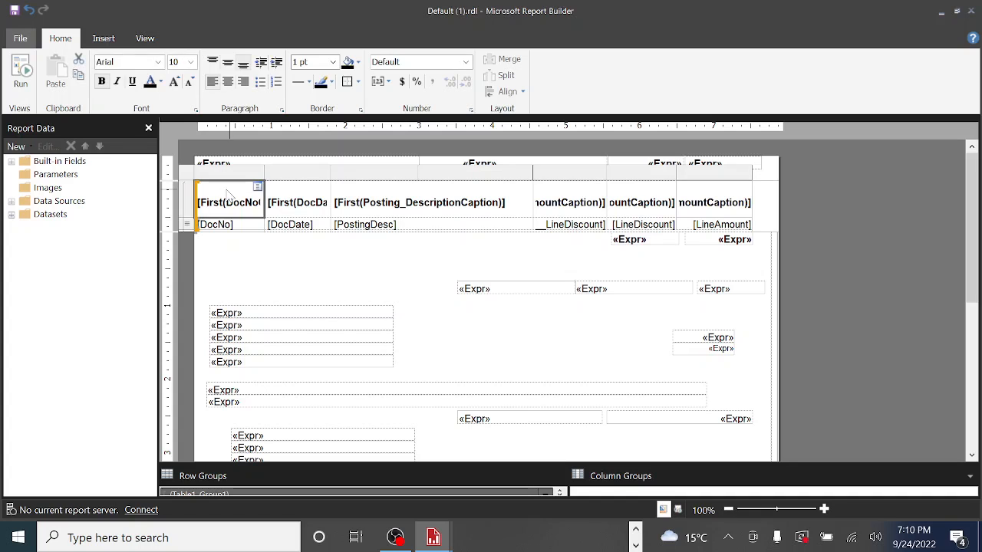
pyautogui.click(638, 241)
pyautogui.keyDown('ctrl'); pyautogui.click(709, 241); pyautogui.keyUp('ctrl')
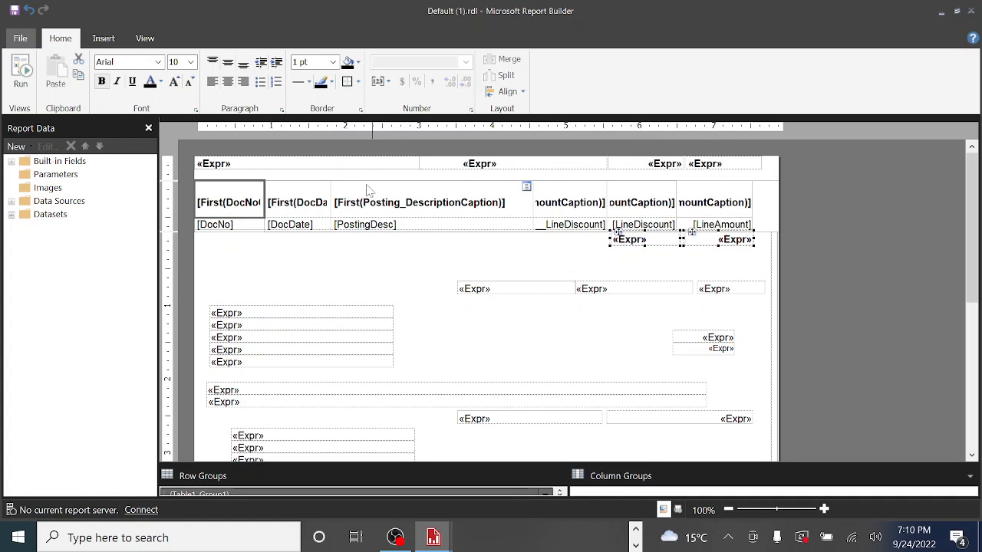
pyautogui.click(335, 183)
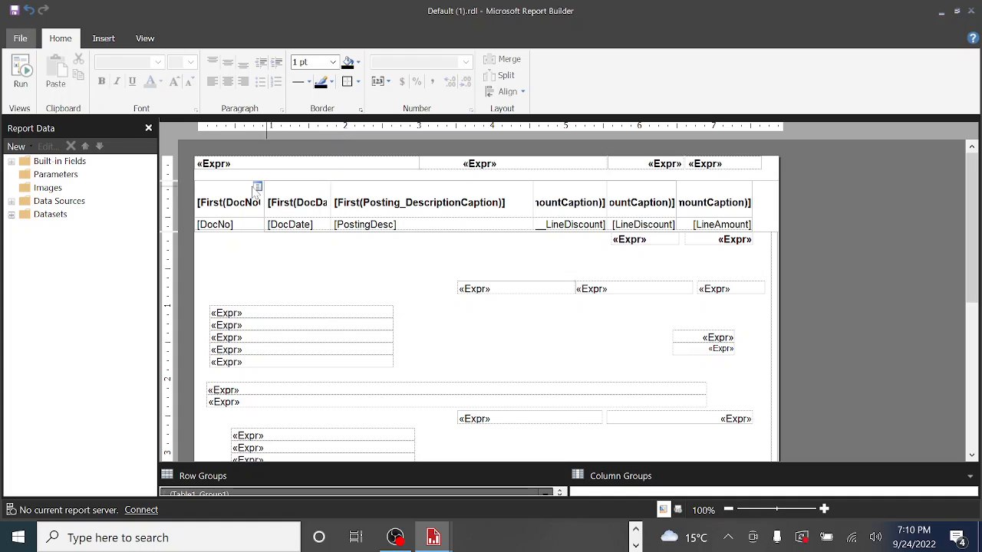
pyautogui.click(255, 193)
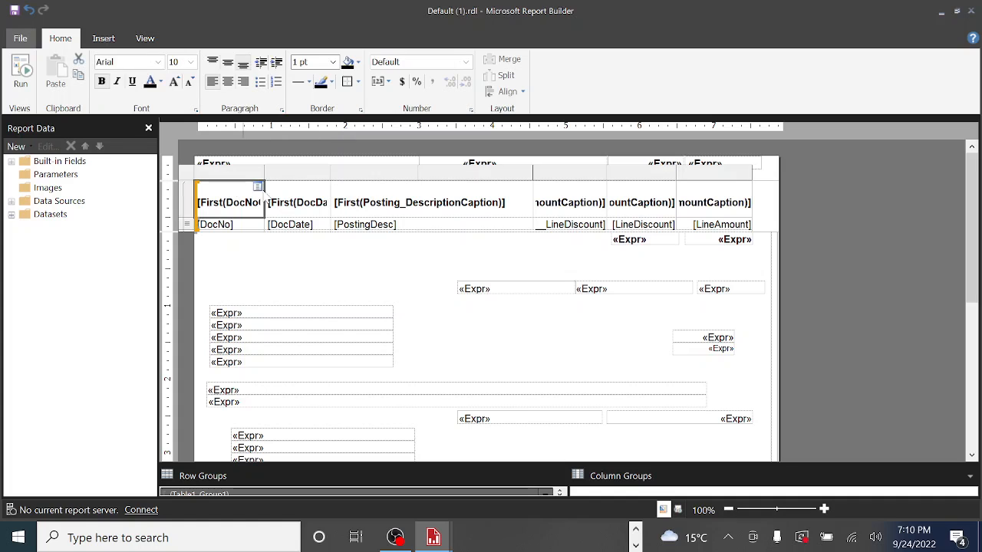
pyautogui.click(645, 245)
pyautogui.keyDown('ctrl'); pyautogui.click(706, 247); pyautogui.keyUp('ctrl')
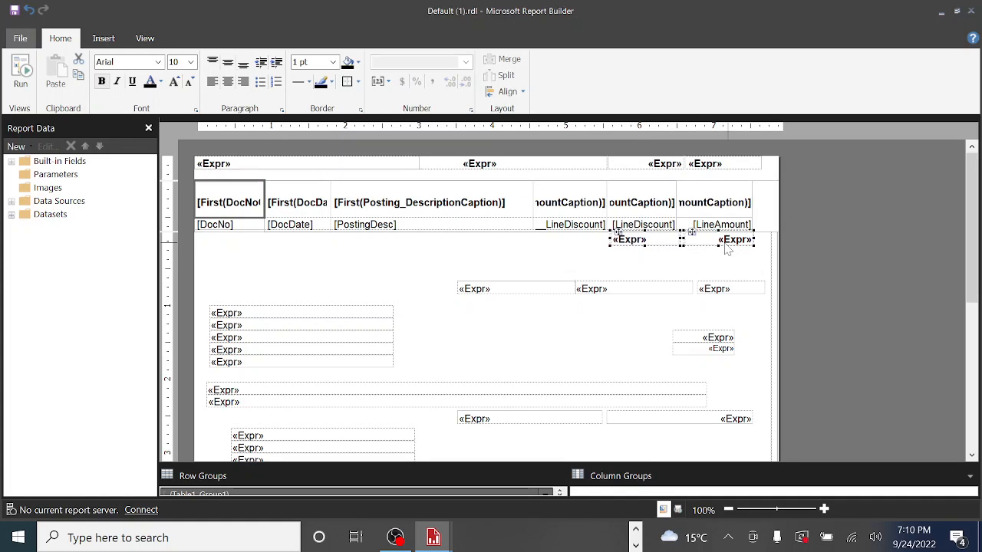
# Try to select all caption and line cells of the table plus both total fields, and dismiss the application error
pyautogui.click(443, 178)
pyautogui.keyDown('shift'); pyautogui.click(371, 185); pyautogui.keyUp('shift')
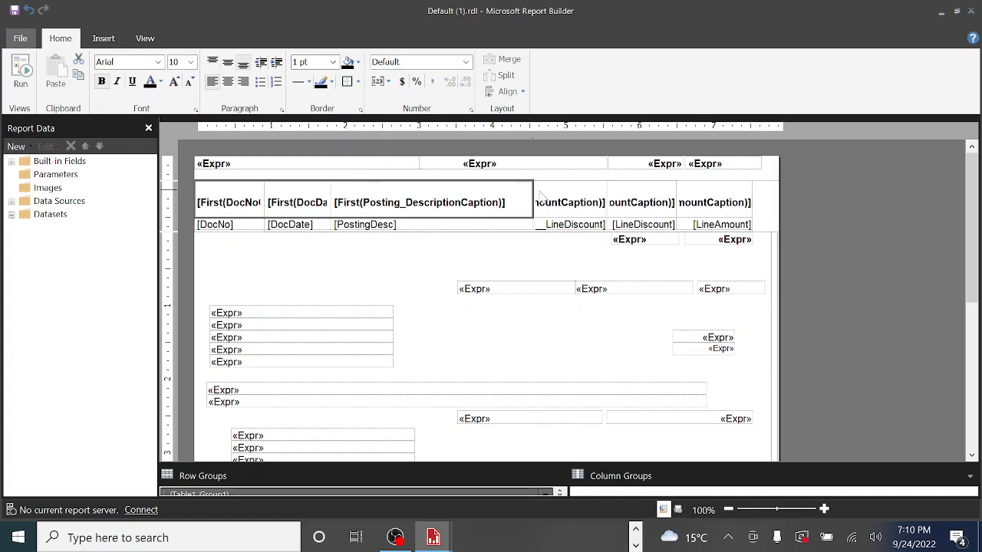
pyautogui.keyDown('shift'); pyautogui.click(591, 201); pyautogui.keyUp('shift')
pyautogui.keyDown('shift'); pyautogui.click(658, 202); pyautogui.keyUp('shift')
pyautogui.keyDown('shift'); pyautogui.click(721, 201); pyautogui.keyUp('shift')
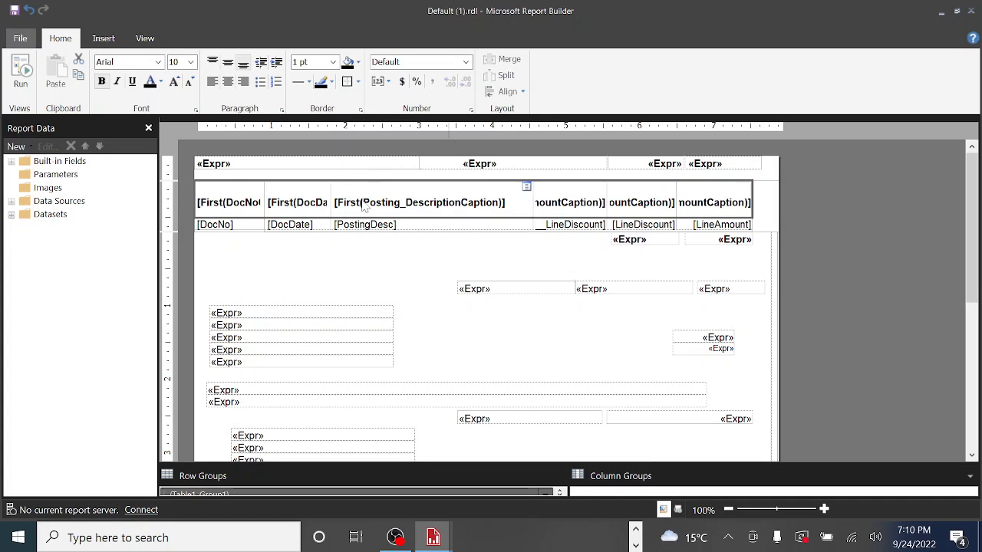
pyautogui.keyDown('shift'); pyautogui.click(253, 224); pyautogui.keyUp('shift')
pyautogui.keyDown('shift'); pyautogui.click(316, 224); pyautogui.keyUp('shift')
pyautogui.keyDown('shift'); pyautogui.click(388, 227); pyautogui.keyUp('shift')
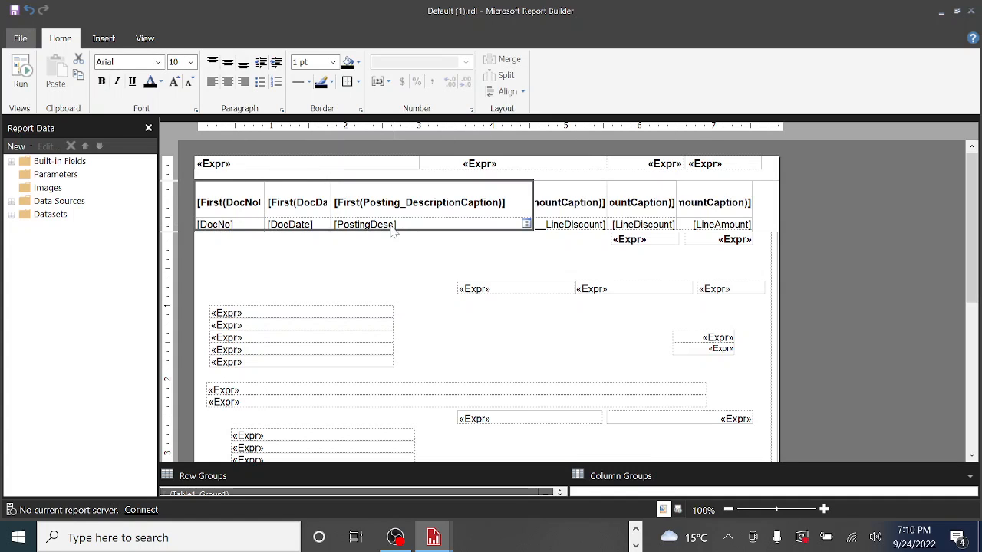
pyautogui.keyDown('shift'); pyautogui.click(597, 185); pyautogui.keyUp('shift')
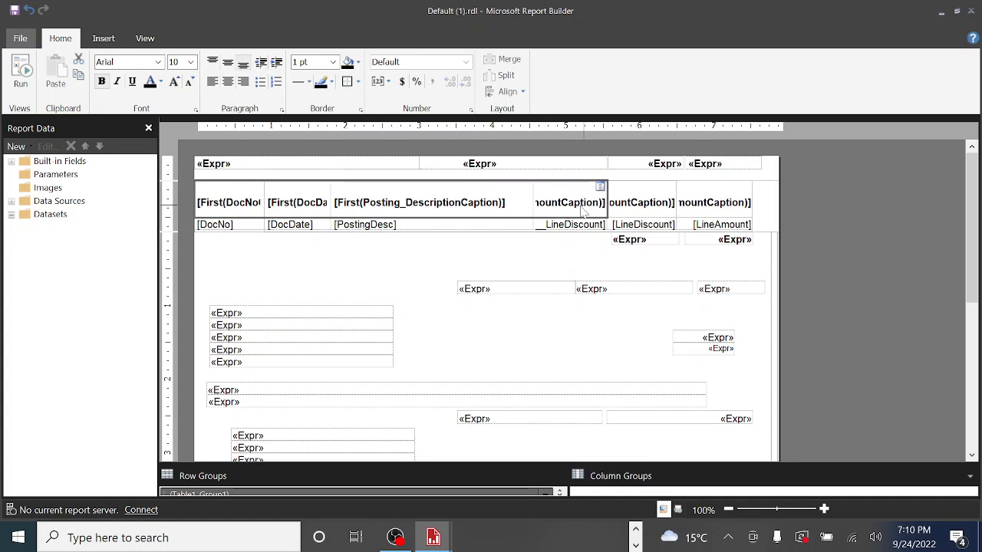
pyautogui.keyDown('shift'); pyautogui.click(715, 229); pyautogui.keyUp('shift')
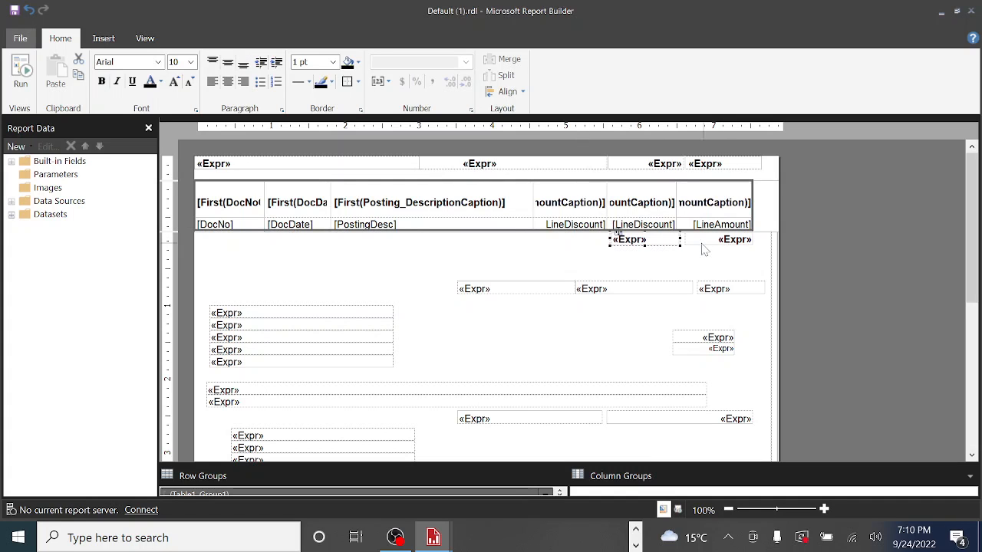
pyautogui.keyDown('shift'); pyautogui.click(705, 240); pyautogui.keyUp('shift')
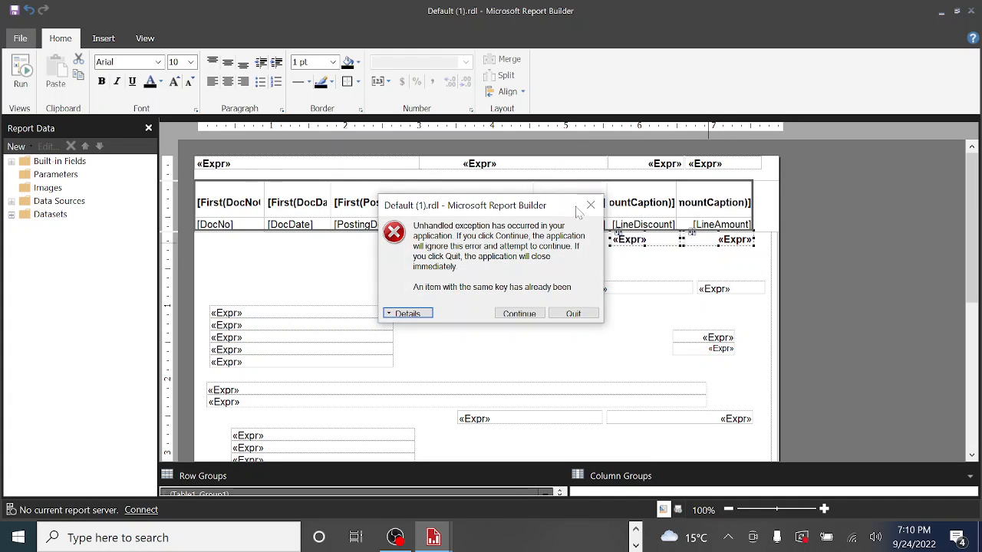
pyautogui.click(590, 205)
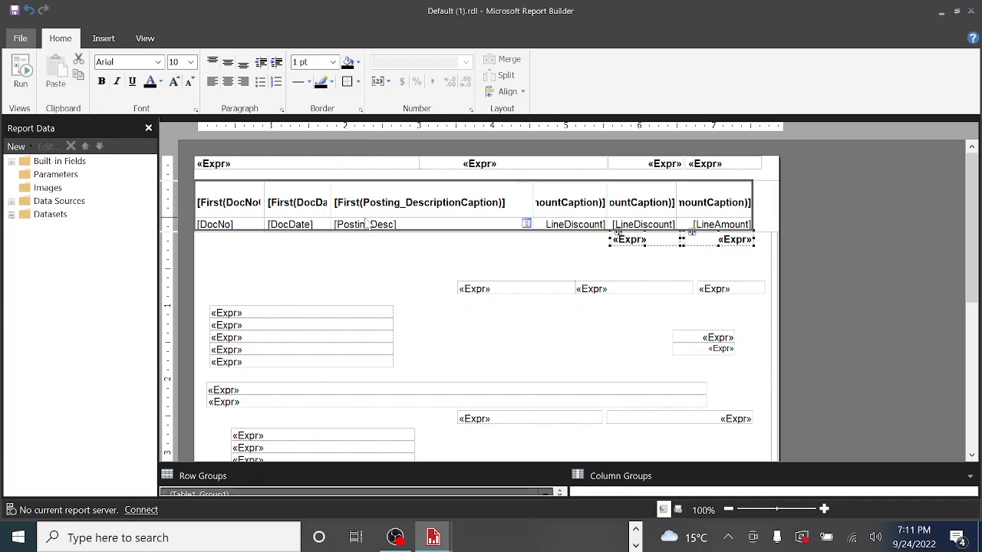
# Move the two total expression fields beneath the line table down together, just above the next row of expression fields
pyautogui.click(220, 184)
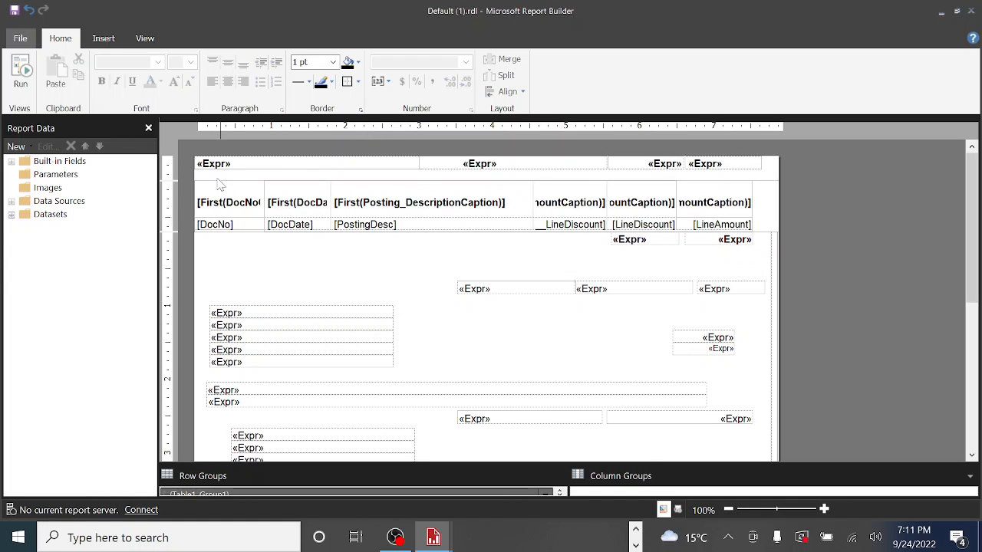
pyautogui.click(232, 193)
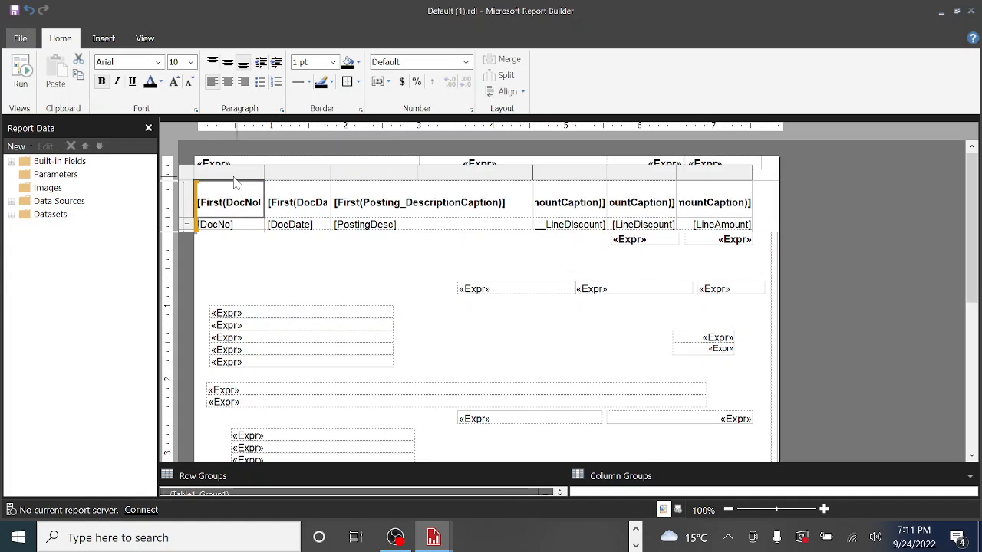
pyautogui.click(635, 242)
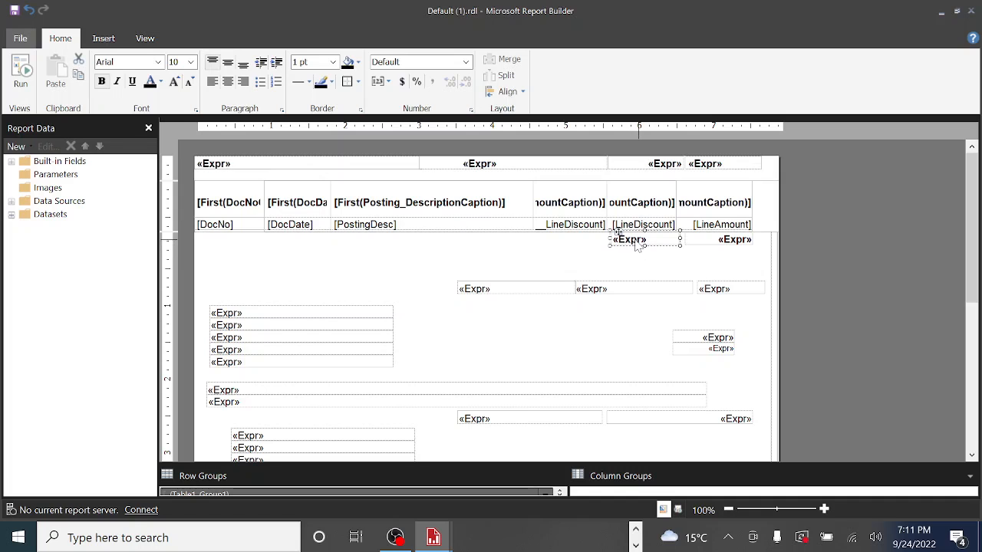
pyautogui.keyDown('ctrl'); pyautogui.click(734, 241); pyautogui.keyUp('ctrl')
pyautogui.moveTo(641, 234); pyautogui.dragTo(650, 257)
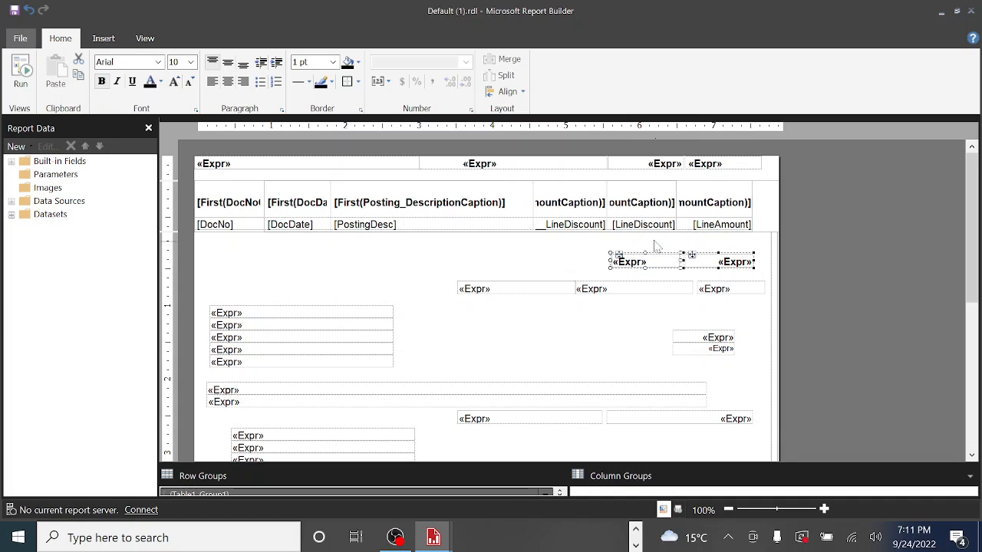
# Move the whole line table slightly down to leave more space beneath the stub header fields
pyautogui.click(752, 237)
pyautogui.click(744, 222)
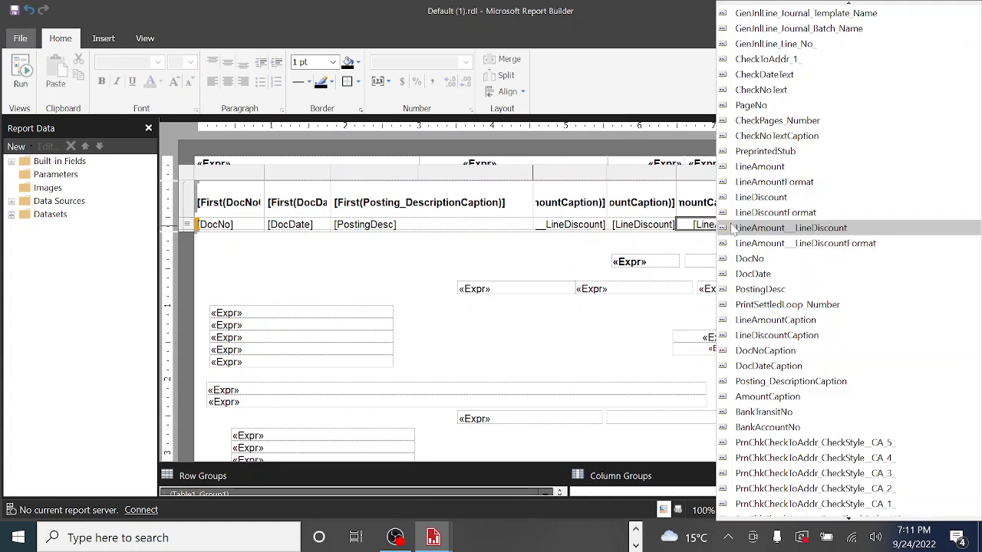
pyautogui.click(273, 175)
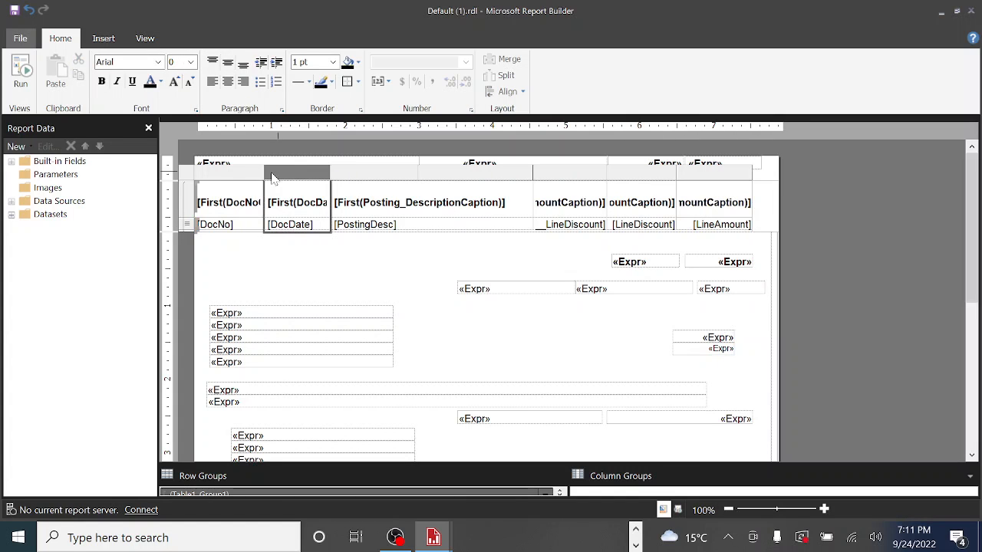
pyautogui.click(194, 181)
pyautogui.moveTo(202, 184); pyautogui.dragTo(202, 199)
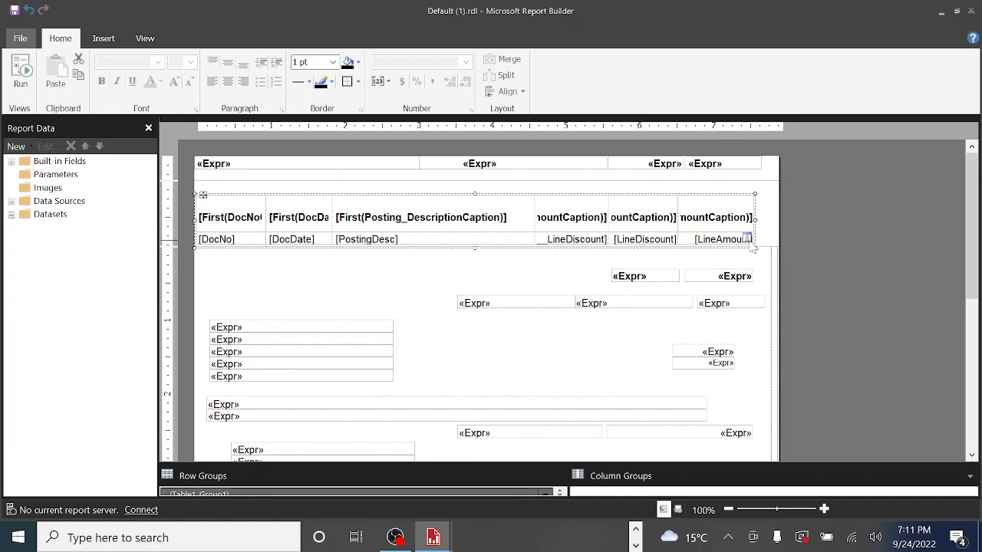
pyautogui.click(443, 197)
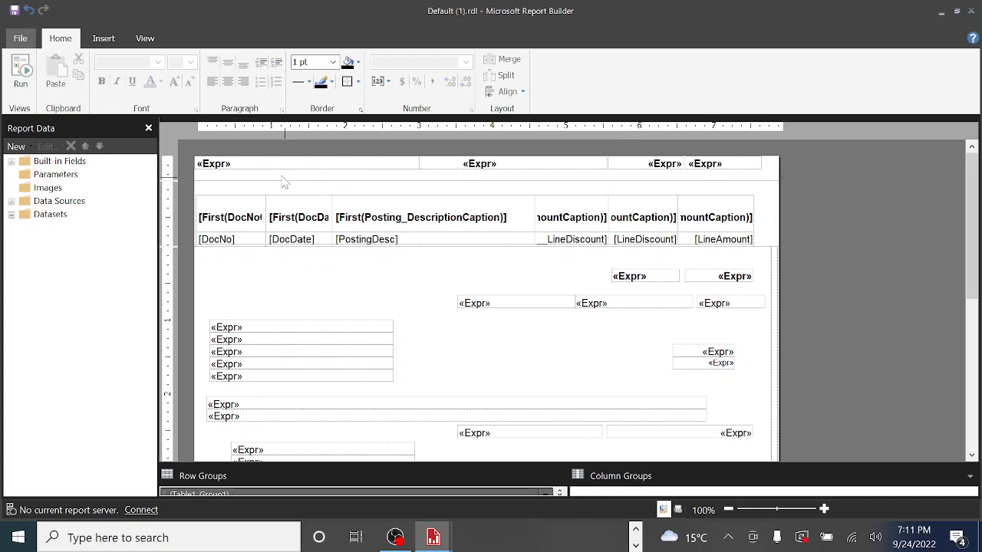
# Try to select all four expression fields of the stub header row as one group
pyautogui.click(242, 166)
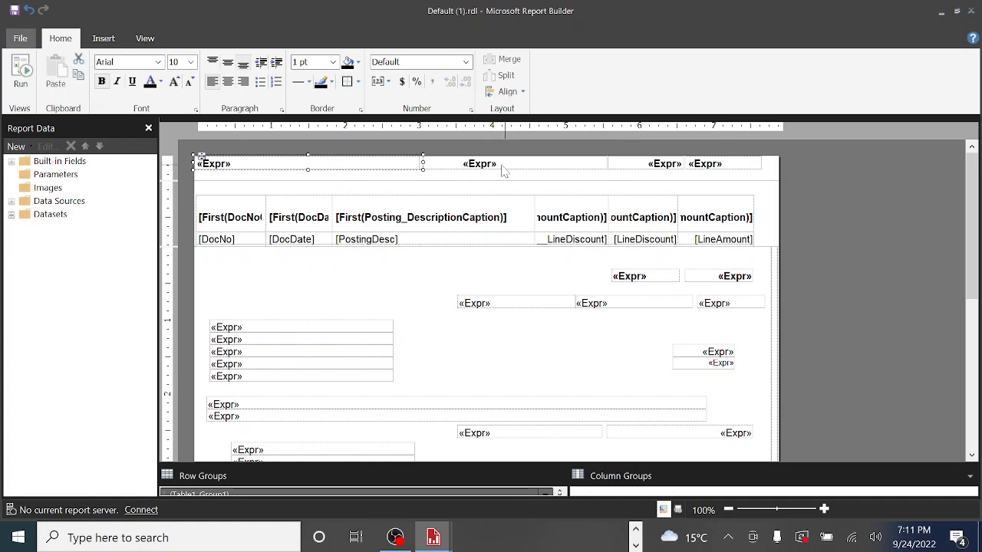
pyautogui.keyDown('ctrl'); pyautogui.click(654, 171); pyautogui.keyUp('ctrl')
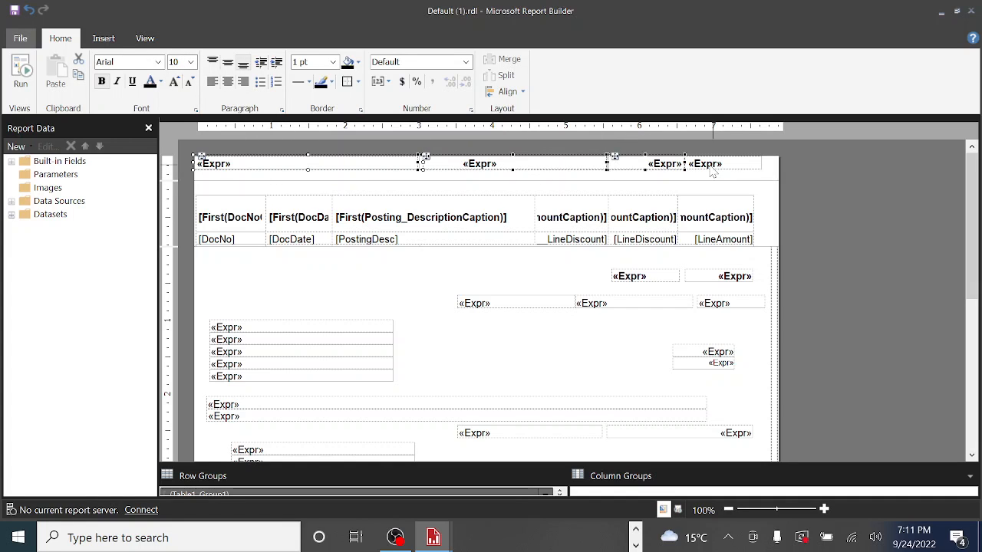
pyautogui.keyDown('ctrl'); pyautogui.click(714, 171); pyautogui.keyUp('ctrl')
pyautogui.doubleClick(331, 168)
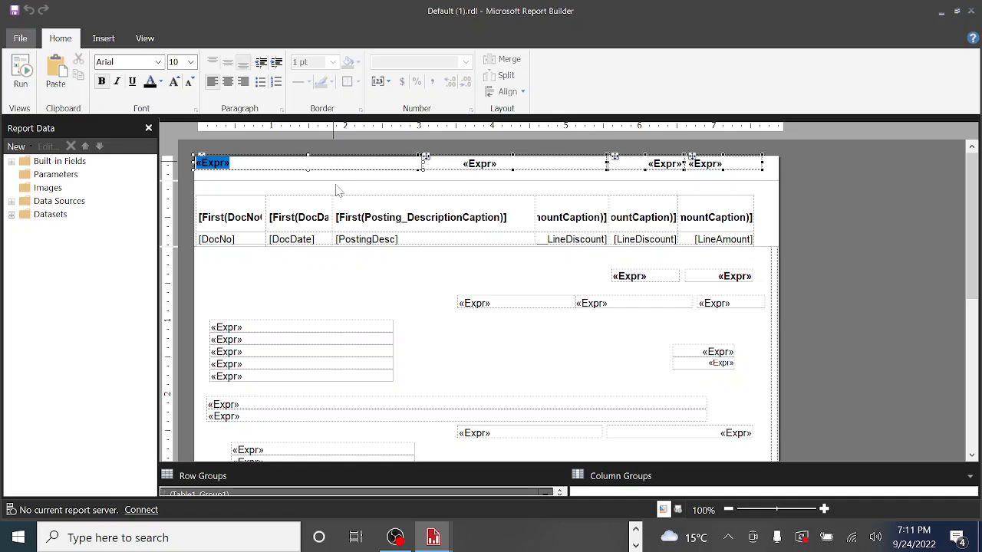
pyautogui.click(198, 157)
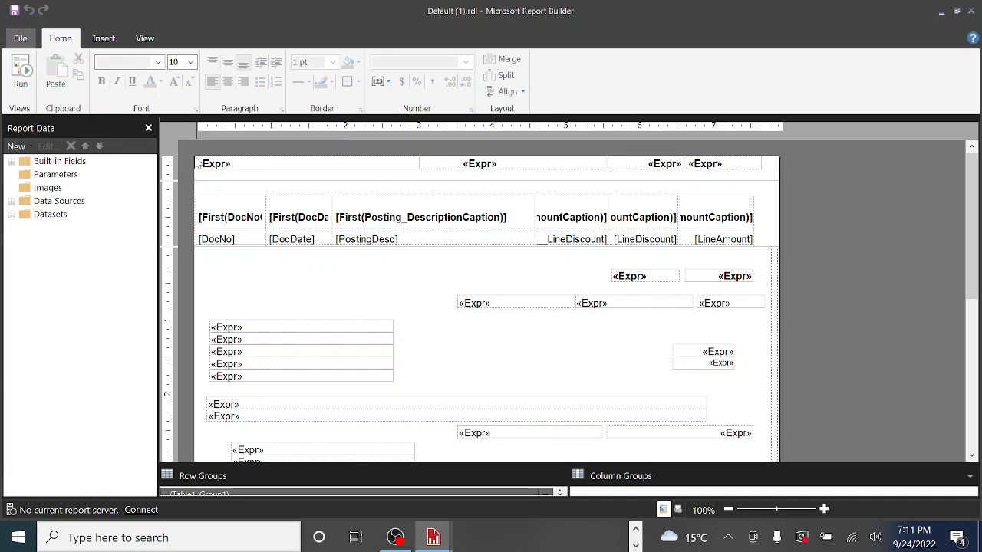
pyautogui.click(206, 166)
pyautogui.keyDown('ctrl'); pyautogui.click(478, 171); pyautogui.keyUp('ctrl')
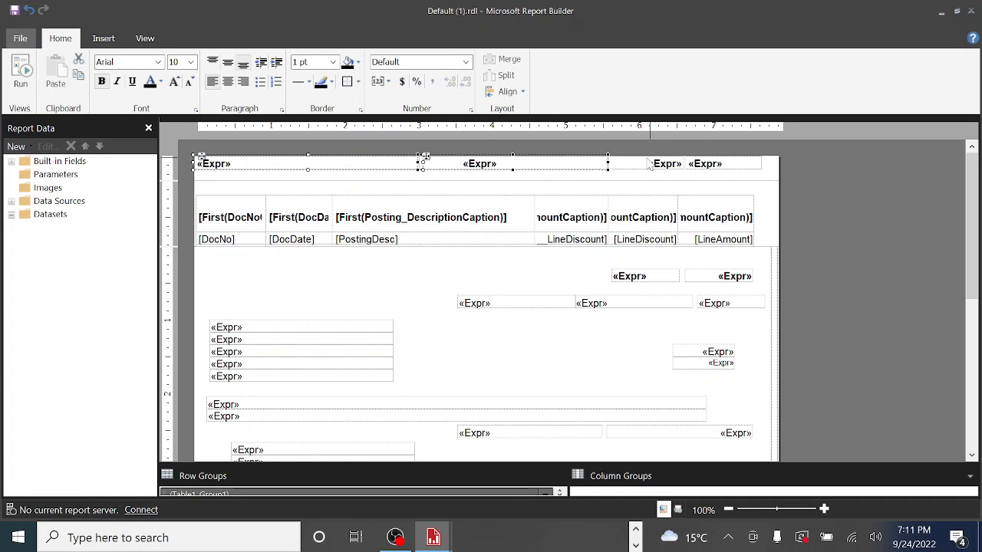
pyautogui.keyDown('ctrl'); pyautogui.click(651, 165); pyautogui.keyUp('ctrl')
pyautogui.keyDown('ctrl'); pyautogui.click(699, 171); pyautogui.keyUp('ctrl')
pyautogui.doubleClick(335, 168)
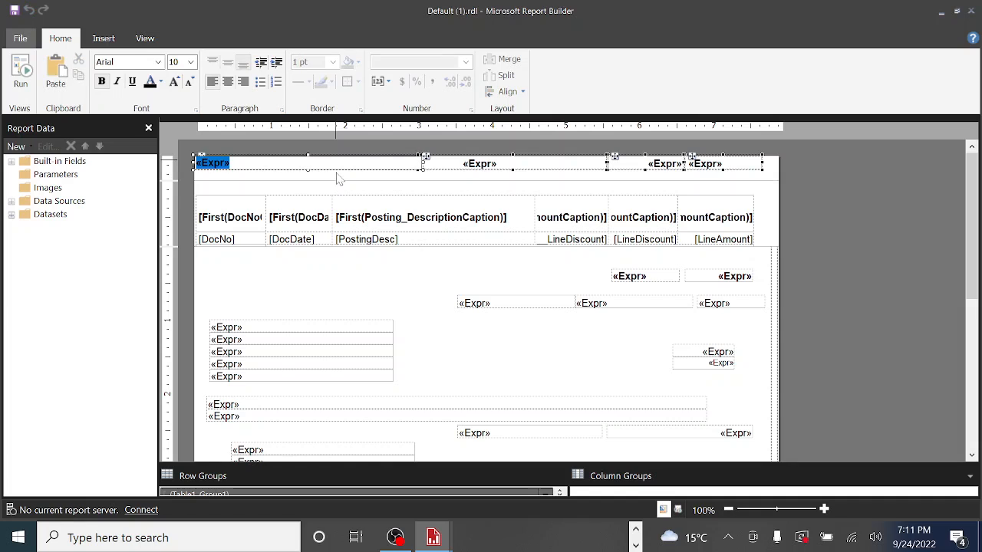
# Move the second and third expression fields of the stub header down by about one row height
pyautogui.moveTo(426, 163); pyautogui.dragTo(415, 178)
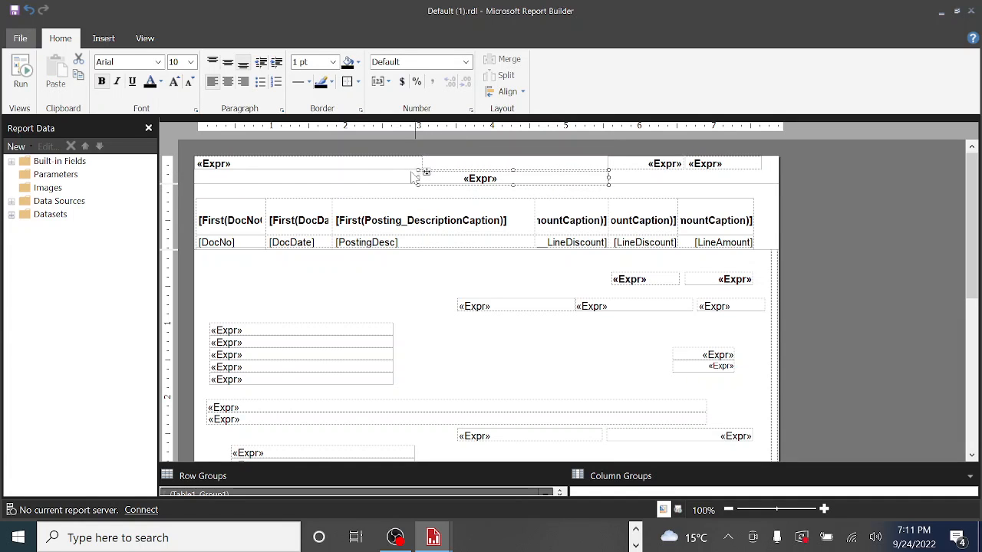
pyautogui.click(618, 160)
pyautogui.moveTo(614, 156); pyautogui.dragTo(614, 171)
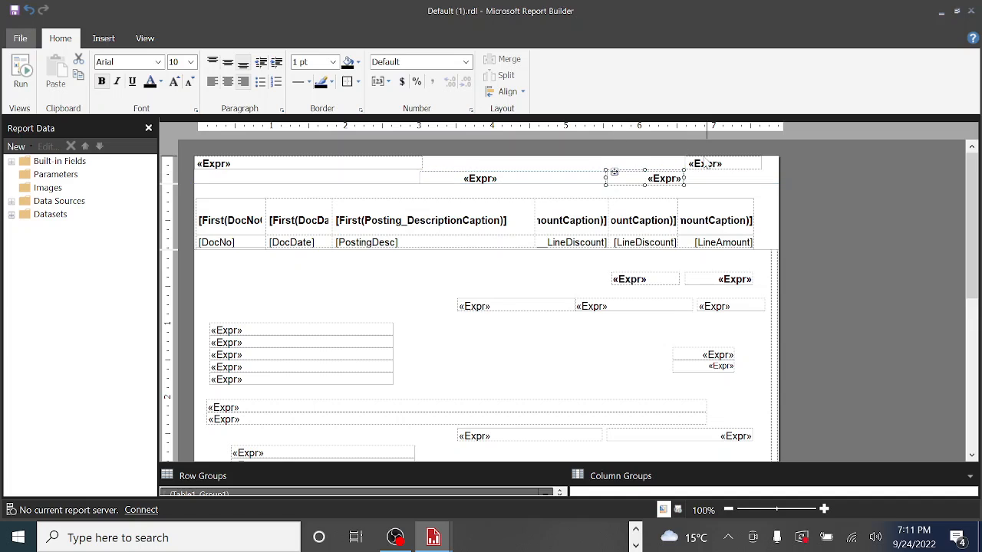
# Delete the fourth expression field of the stub header and move the first one down into line with the other two
pyautogui.doubleClick(704, 163)
pyautogui.click(753, 182)
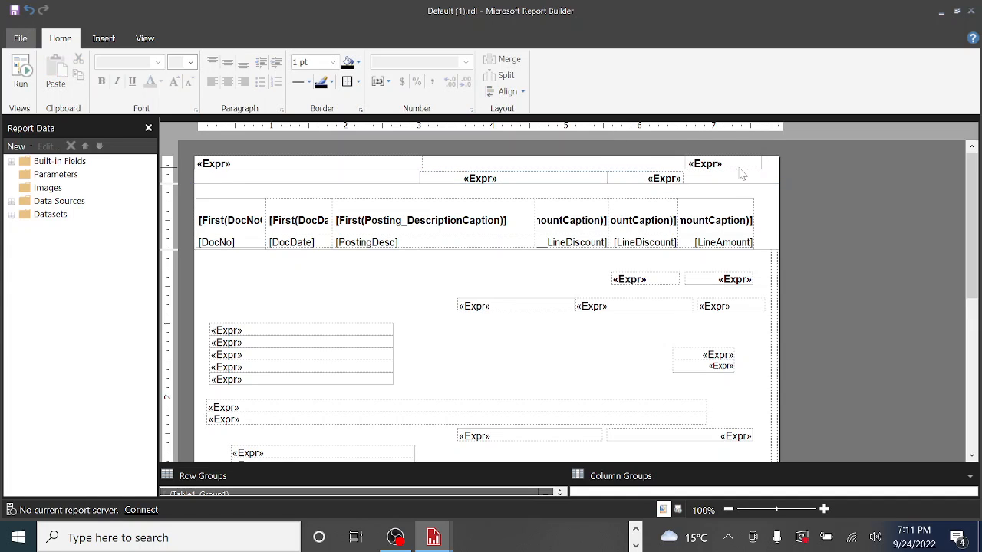
pyautogui.click(717, 168)
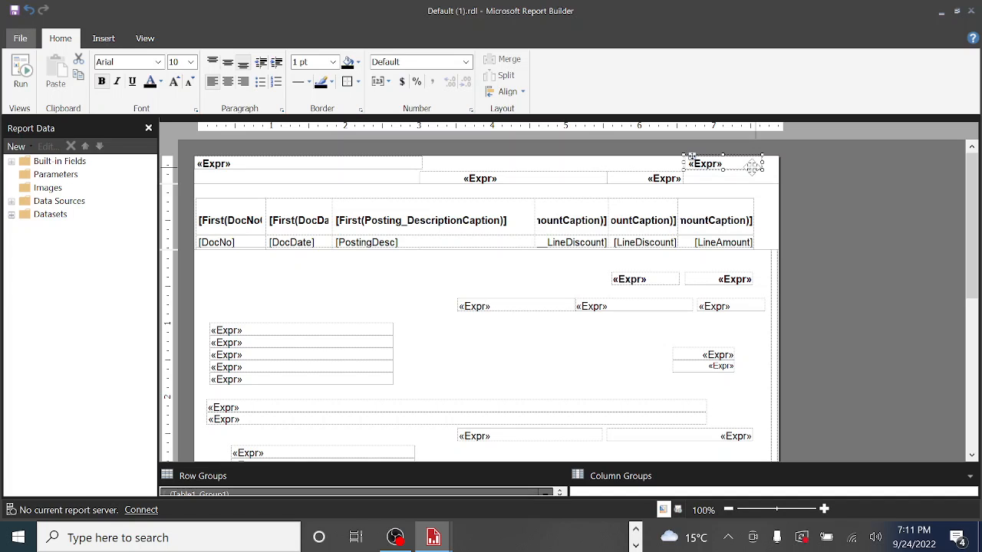
pyautogui.press('Delete')
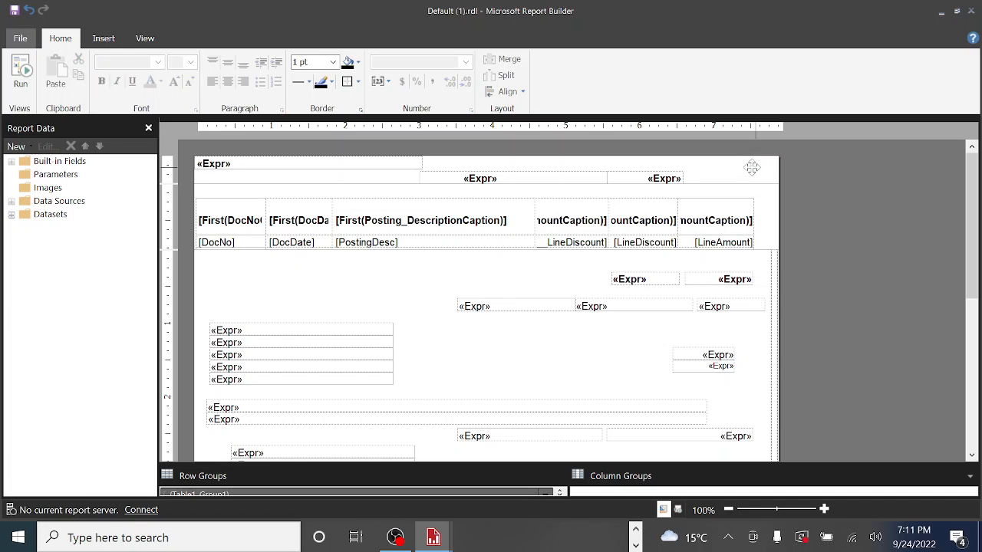
pyautogui.click(399, 164)
pyautogui.moveTo(397, 160); pyautogui.dragTo(394, 173)
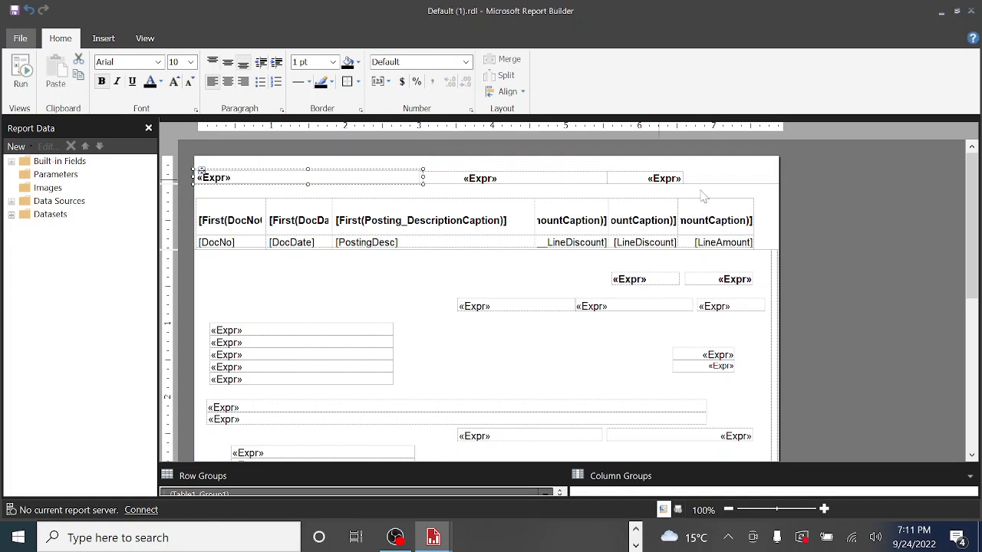
# Examine the rearranged stub header fields against the check section and the lower stub of the layout
pyautogui.click(713, 177)
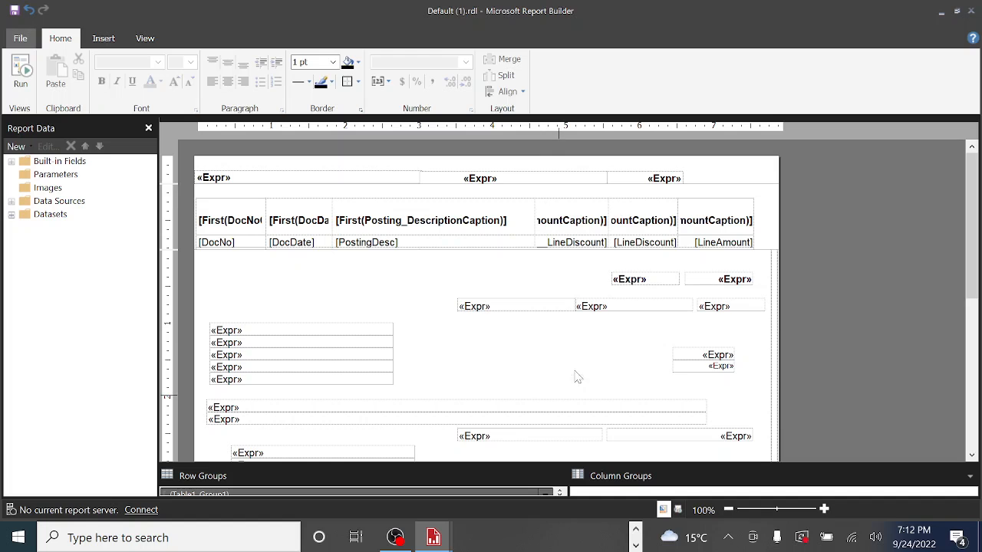
pyautogui.moveTo(972, 268); pyautogui.dragTo(976, 355)
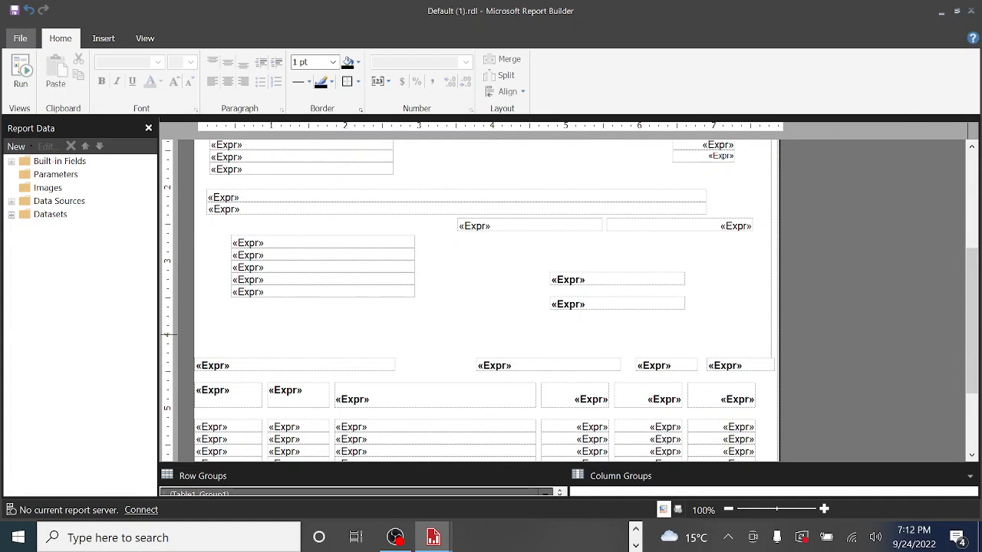
pyautogui.moveTo(976, 328); pyautogui.dragTo(972, 389)
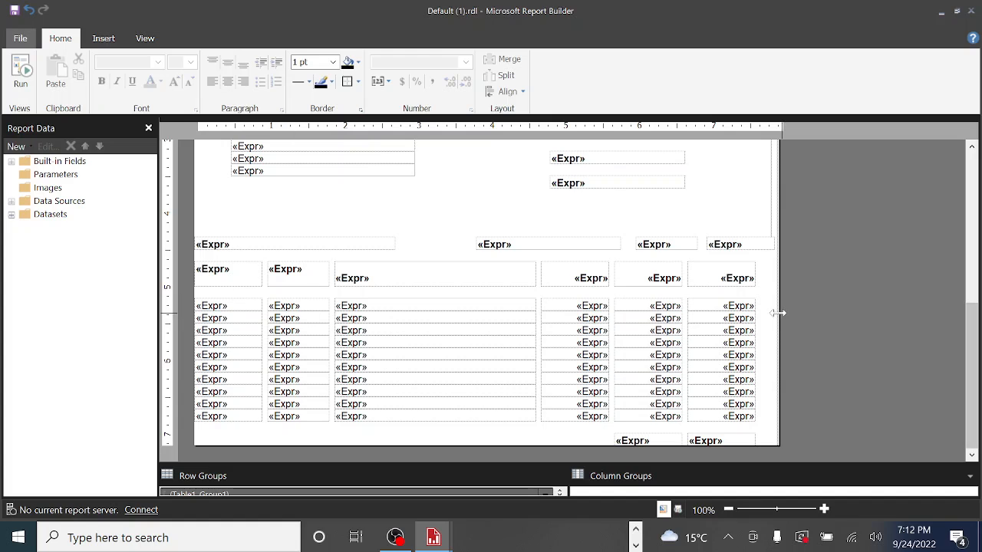
pyautogui.moveTo(977, 357); pyautogui.dragTo(976, 194)
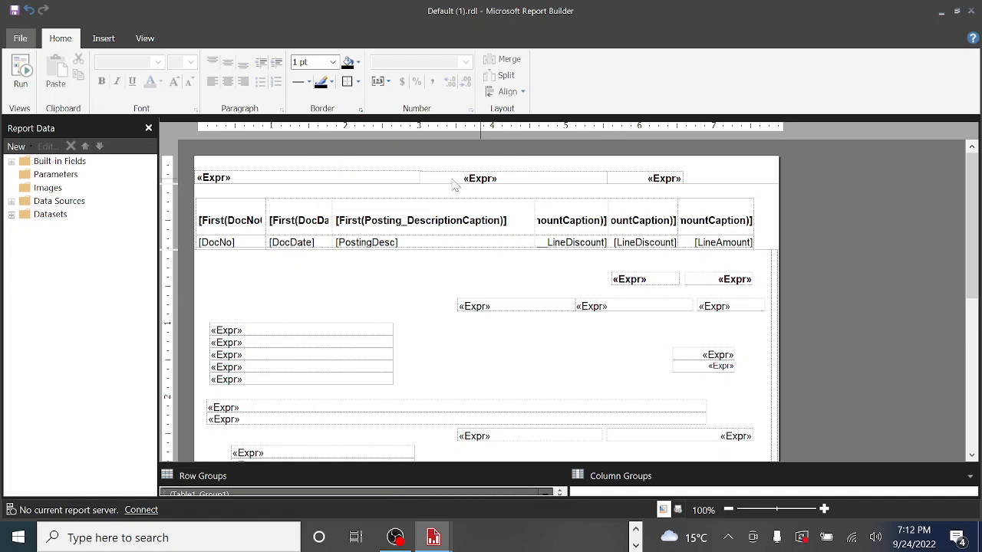
pyautogui.click(344, 182)
pyautogui.click(467, 184)
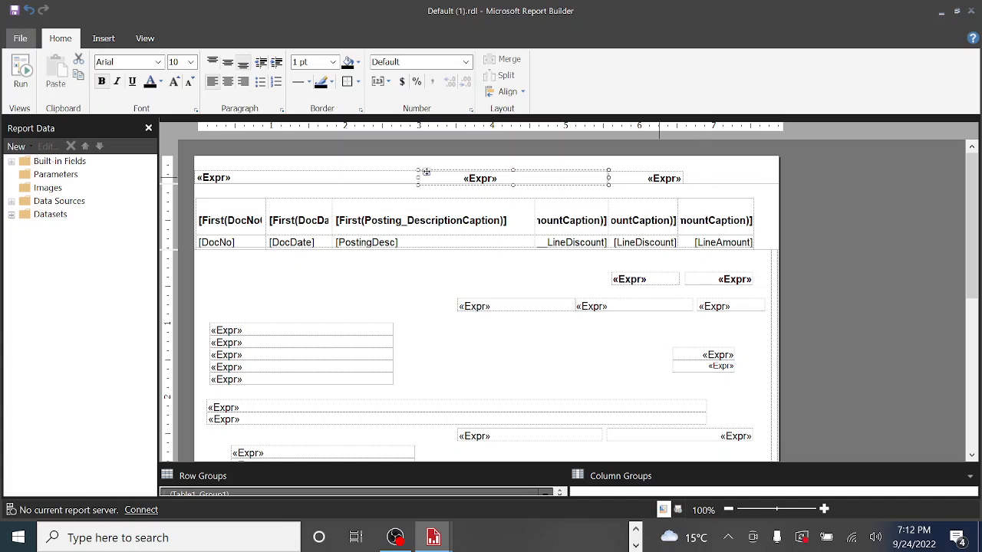
pyautogui.click(658, 179)
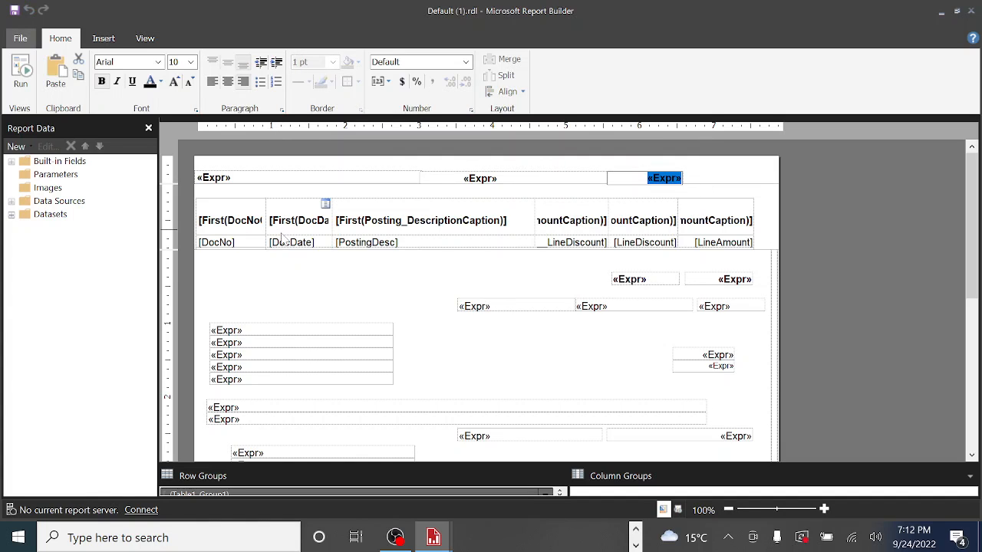
pyautogui.click(708, 172)
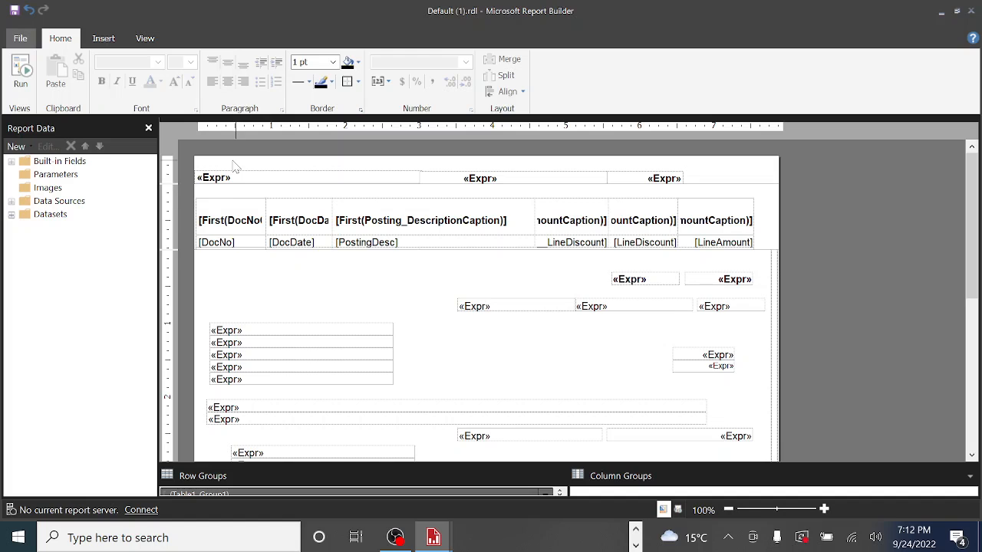
# Draw a small image placeholder in the blank area below the amount field of the check section
pyautogui.click(103, 38)
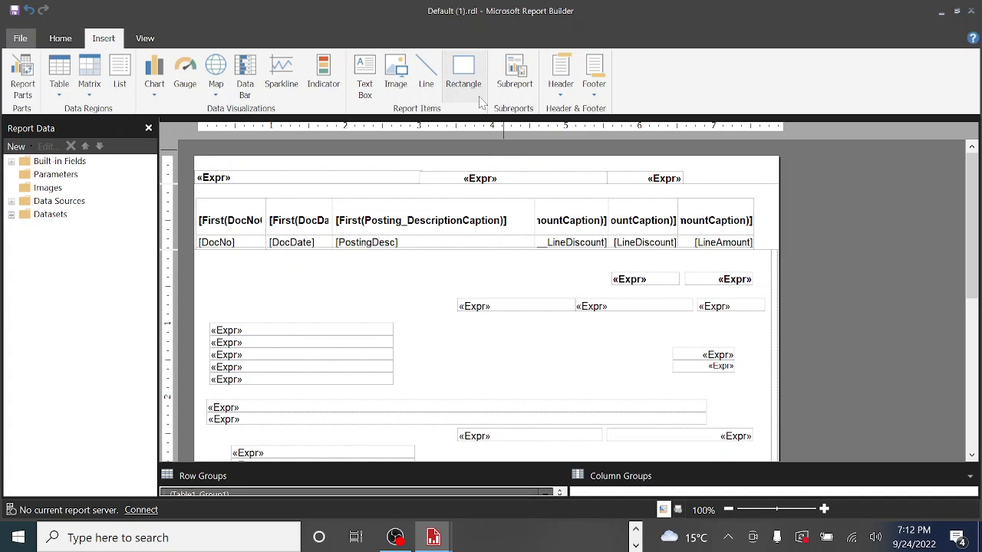
pyautogui.click(396, 77)
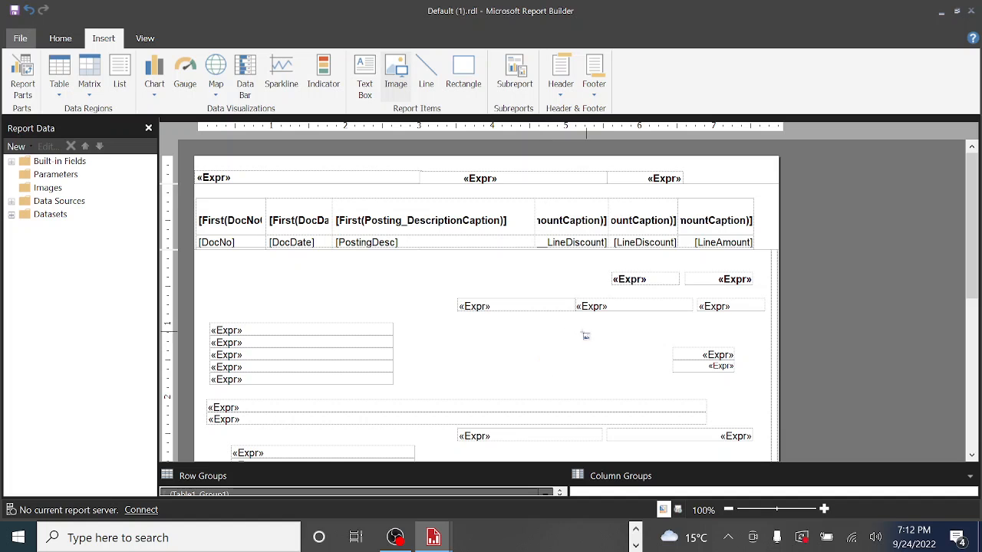
pyautogui.moveTo(977, 284); pyautogui.dragTo(979, 370)
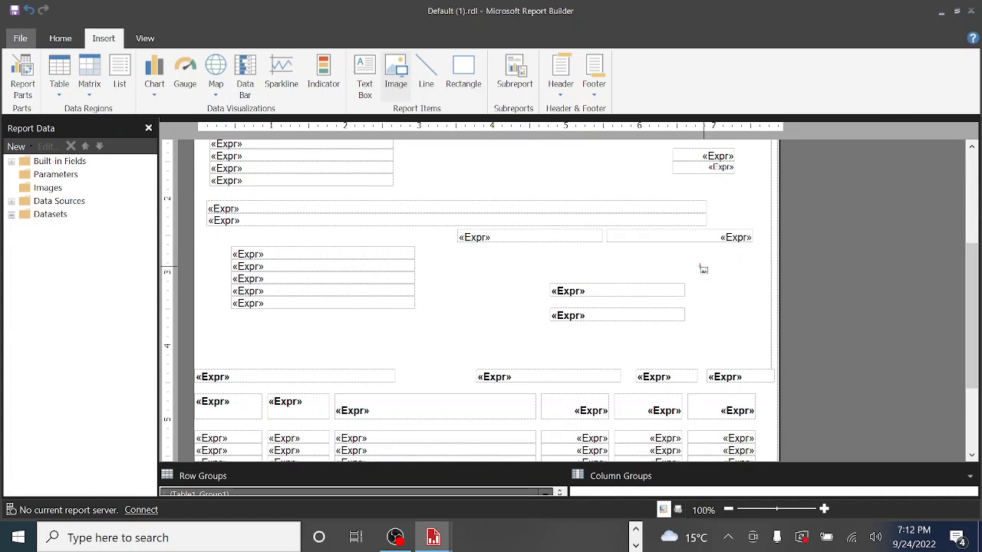
pyautogui.moveTo(701, 263); pyautogui.dragTo(754, 306)
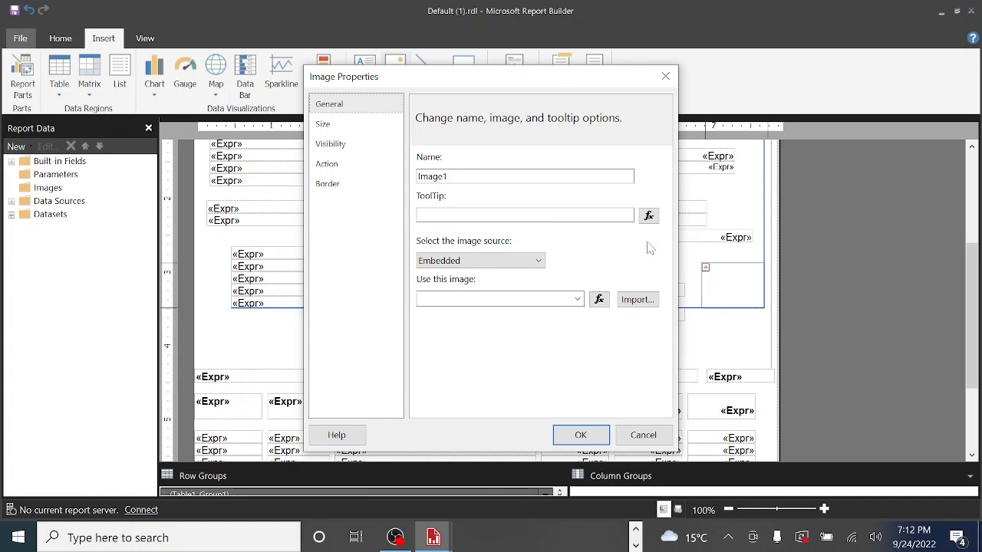
# Browse the Music and Pictures folders for a JPEG to embed, and cancel the image insertion
pyautogui.click(646, 304)
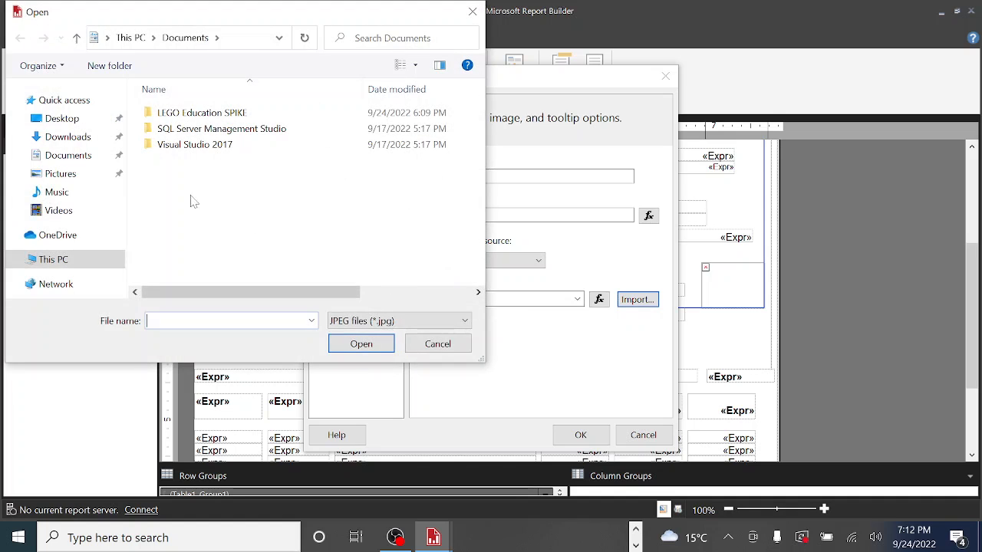
pyautogui.click(55, 192)
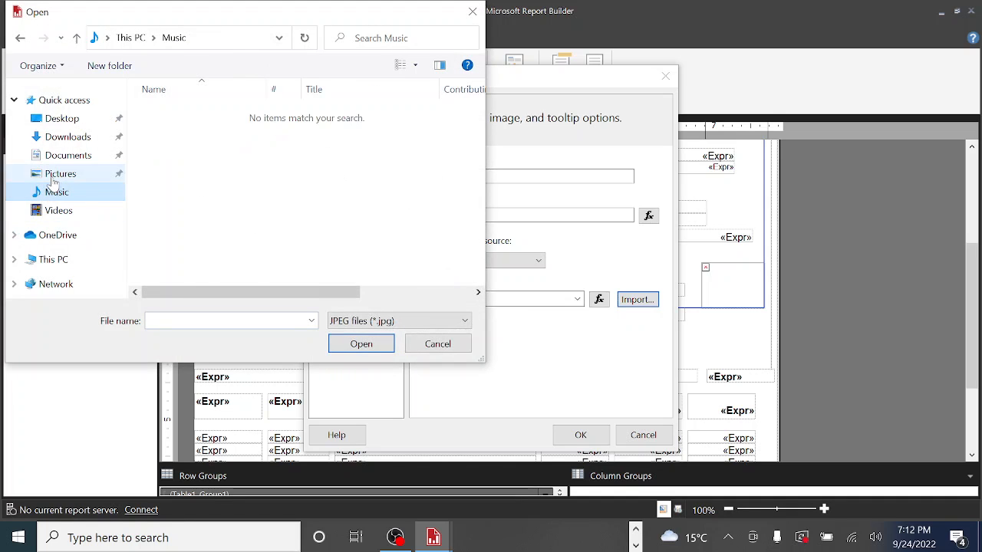
pyautogui.click(54, 177)
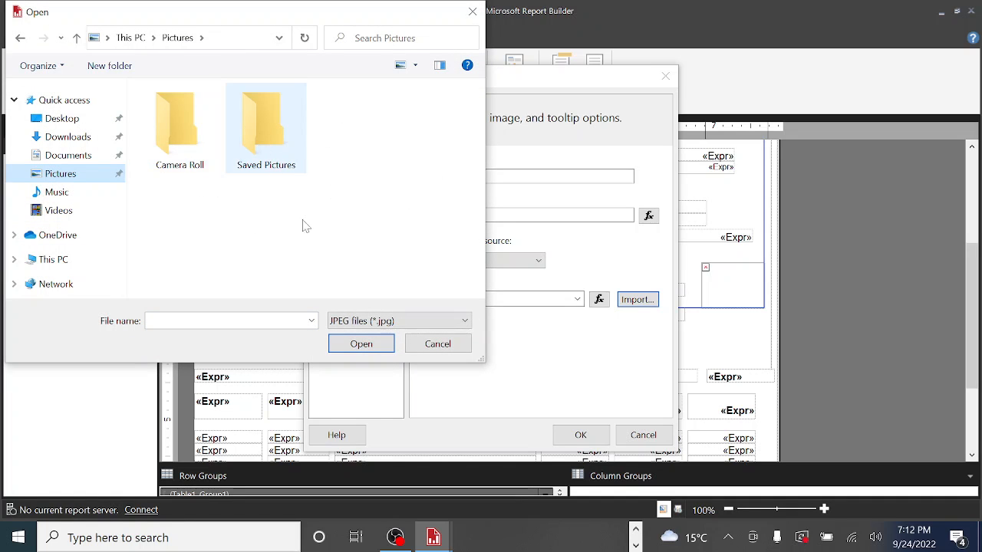
pyautogui.click(459, 350)
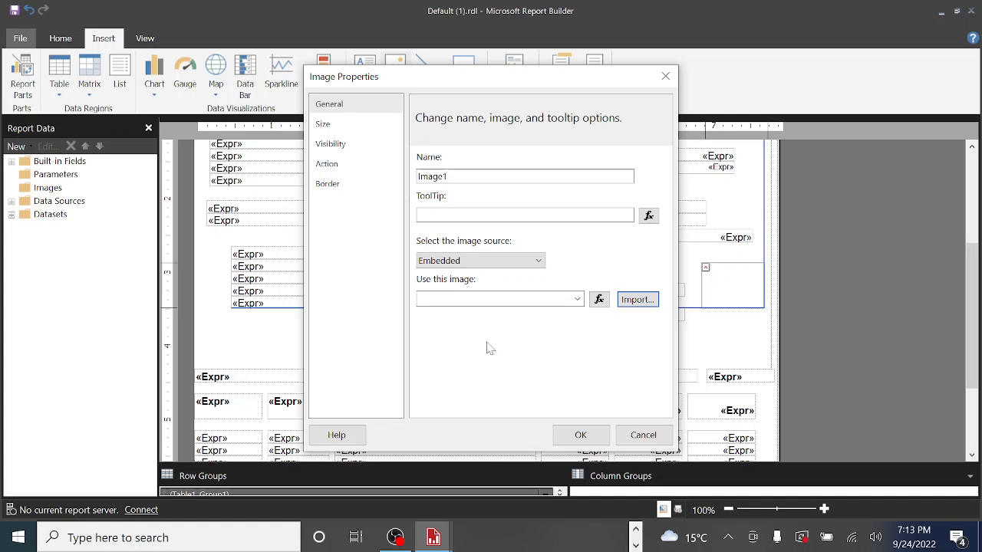
pyautogui.click(643, 432)
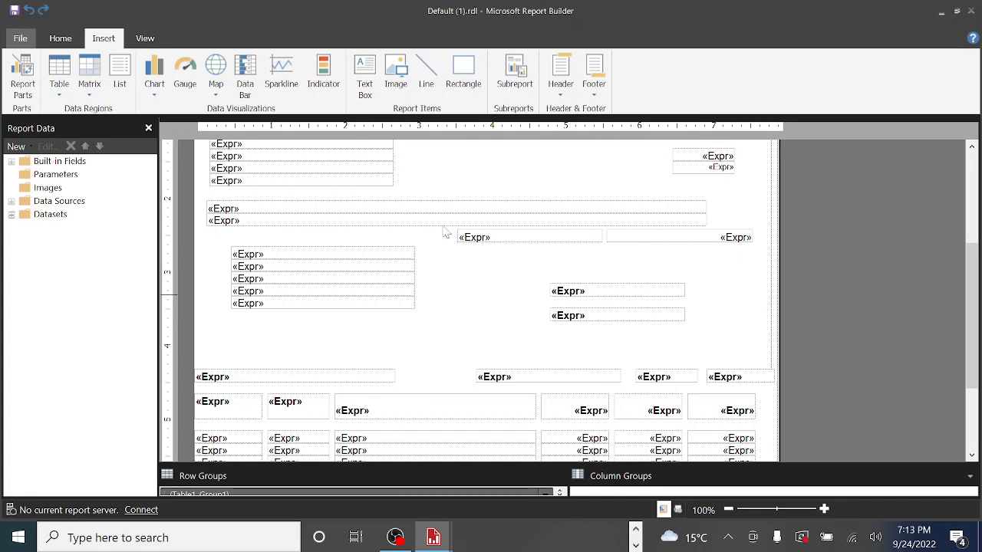
# Add a text box reading "Document Date:" above the two wide expression fields of the check section and widen it to about 2.7 in
pyautogui.click(366, 75)
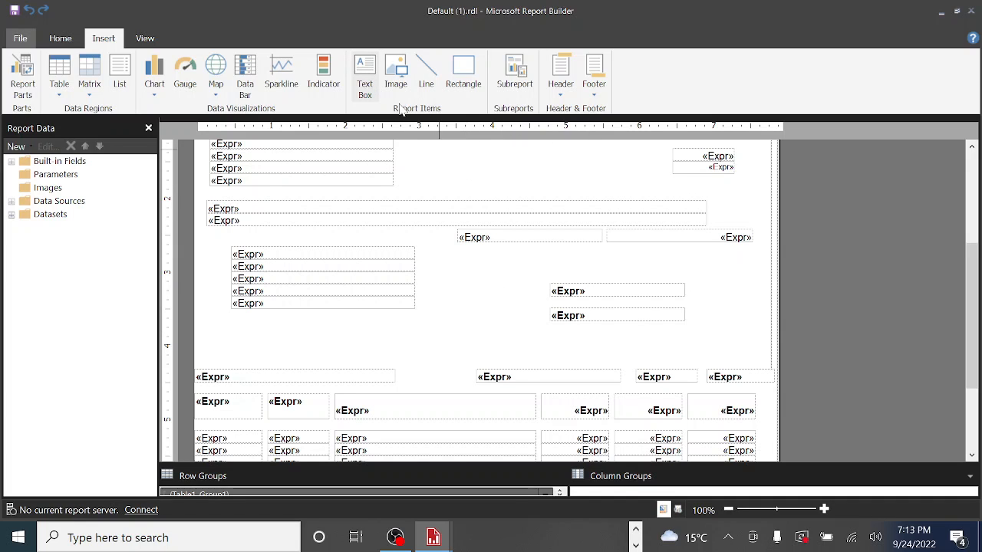
pyautogui.moveTo(463, 179); pyautogui.dragTo(583, 197)
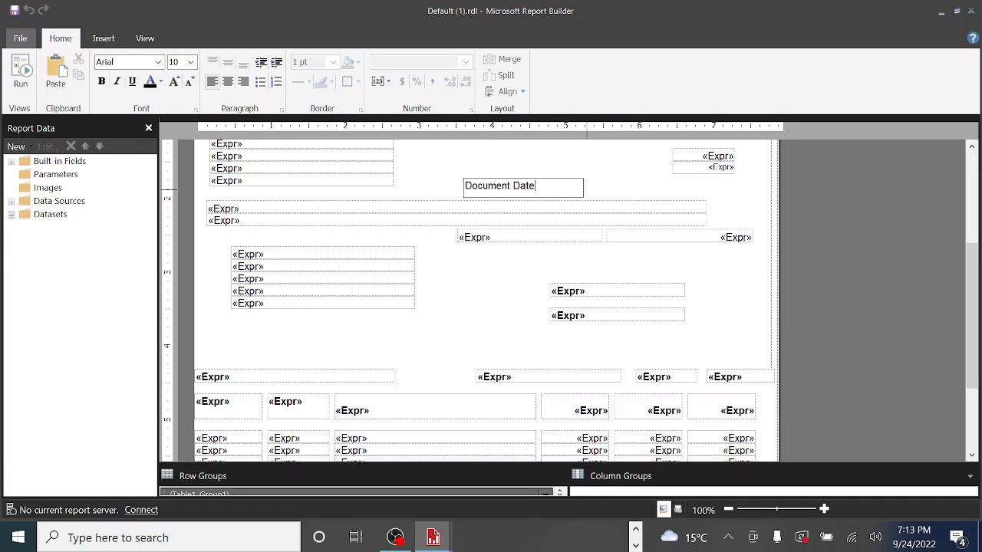
pyautogui.press('Escape')
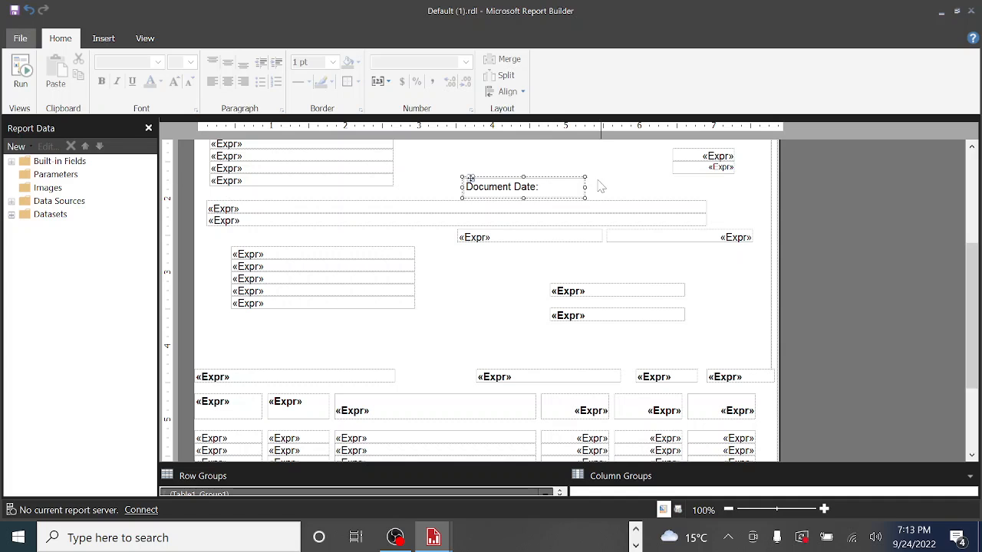
pyautogui.click(600, 185)
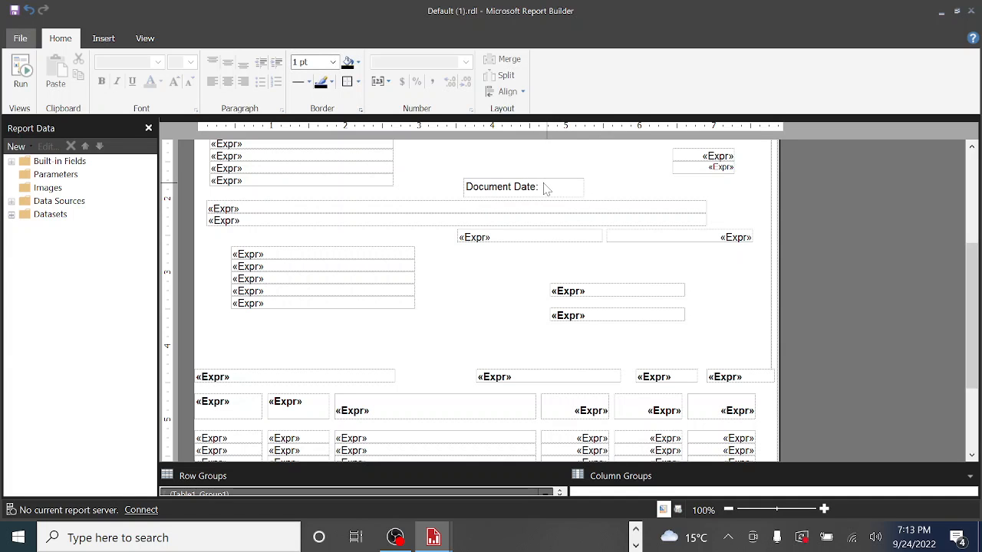
pyautogui.click(582, 188)
pyautogui.moveTo(584, 189); pyautogui.dragTo(665, 189)
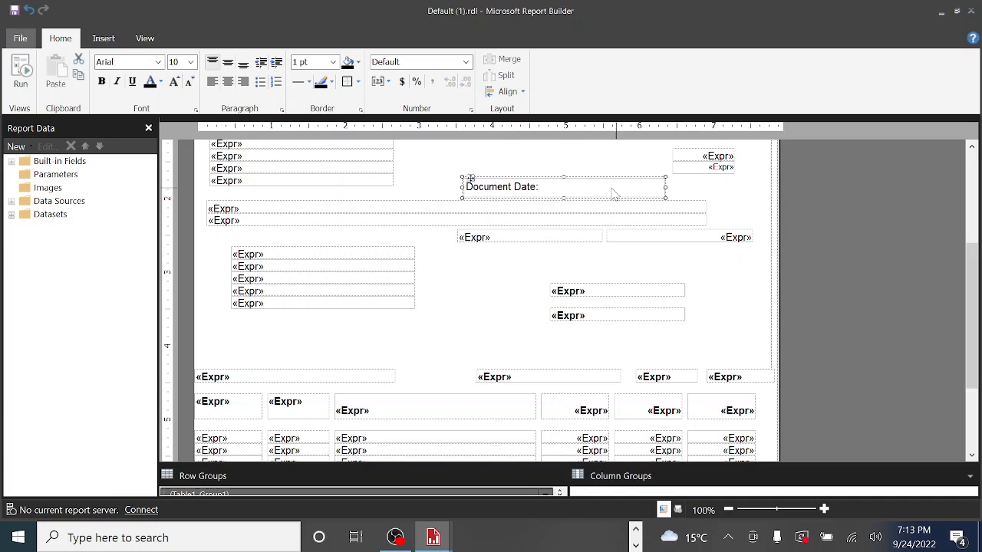
# Append the placeholder MM/DD/YYYY to the Document Date label and highlight the whole text
pyautogui.click(563, 192)
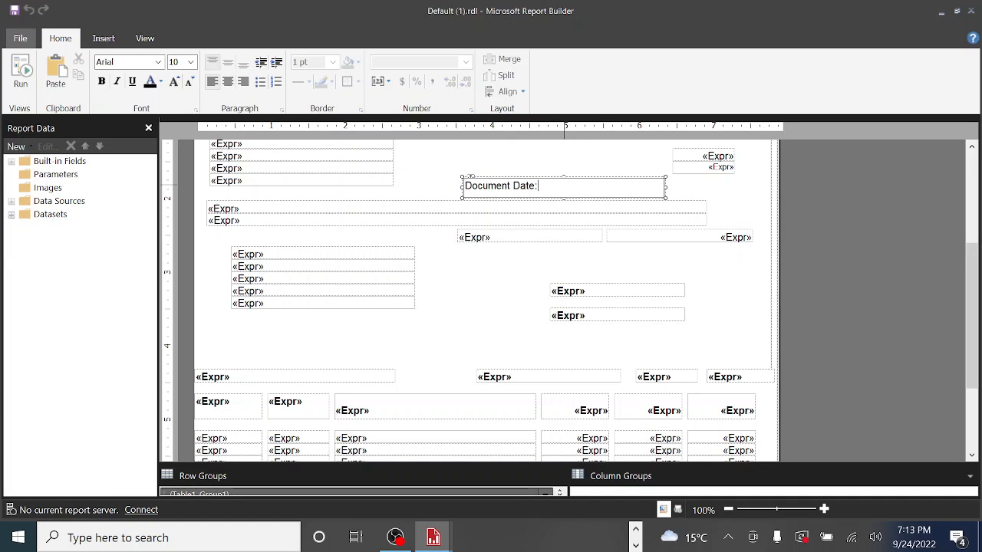
pyautogui.write('MM')
pyautogui.hotkey('shift', 'Left')
pyautogui.hotkey('shift', 'Left')
pyautogui.hotkey('shift', 'Left')
pyautogui.hotkey('shift', 'Left')
pyautogui.hotkey('shift', 'Left')
pyautogui.hotkey('shift', 'Left')
pyautogui.hotkey('shift', 'Left')
pyautogui.hotkey('shift', 'Left')
pyautogui.hotkey('shift', 'Left')
pyautogui.hotkey('shift', 'Left')
pyautogui.hotkey('shift', 'Left')
pyautogui.hotkey('shift', 'Left')
pyautogui.hotkey('shift', 'Left')
pyautogui.hotkey('shift', 'Left')
pyautogui.hotkey('shift', 'Left')
pyautogui.hotkey('shift', 'Left')
pyautogui.hotkey('shift', 'Left')
pyautogui.hotkey('shift', 'Left')
pyautogui.hotkey('shift', 'Left')
pyautogui.hotkey('shift', 'Left')
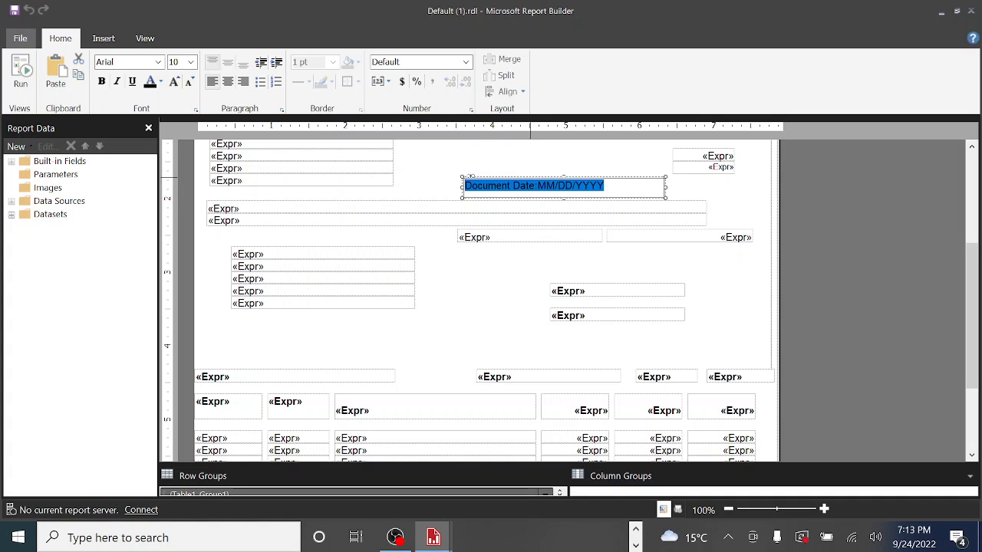
# Highlight the MM/DD/YYYY part of the label and delete the whole Document Date text box
pyautogui.moveTo(538, 186); pyautogui.dragTo(590, 186)
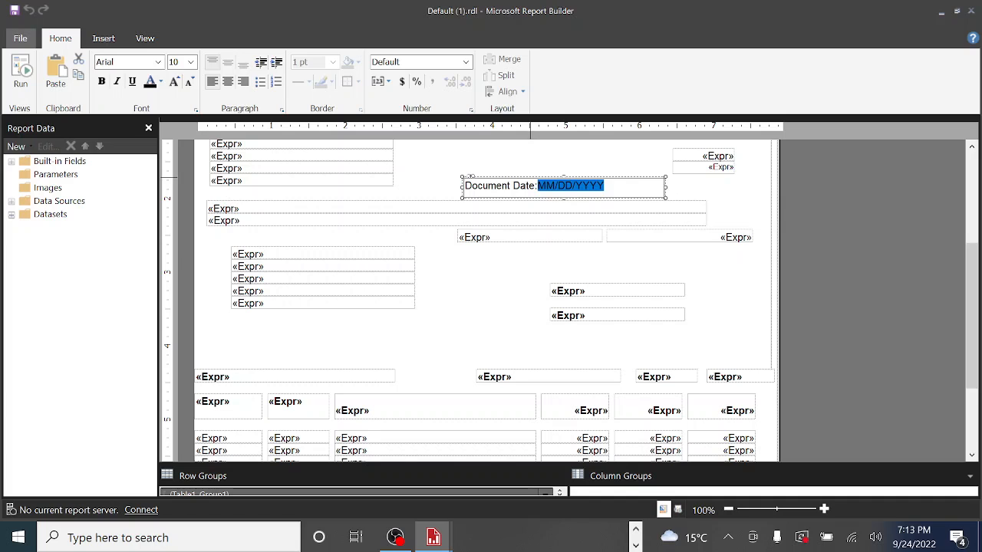
pyautogui.moveTo(605, 186); pyautogui.dragTo(520, 185)
pyautogui.click(598, 167)
pyautogui.click(470, 179)
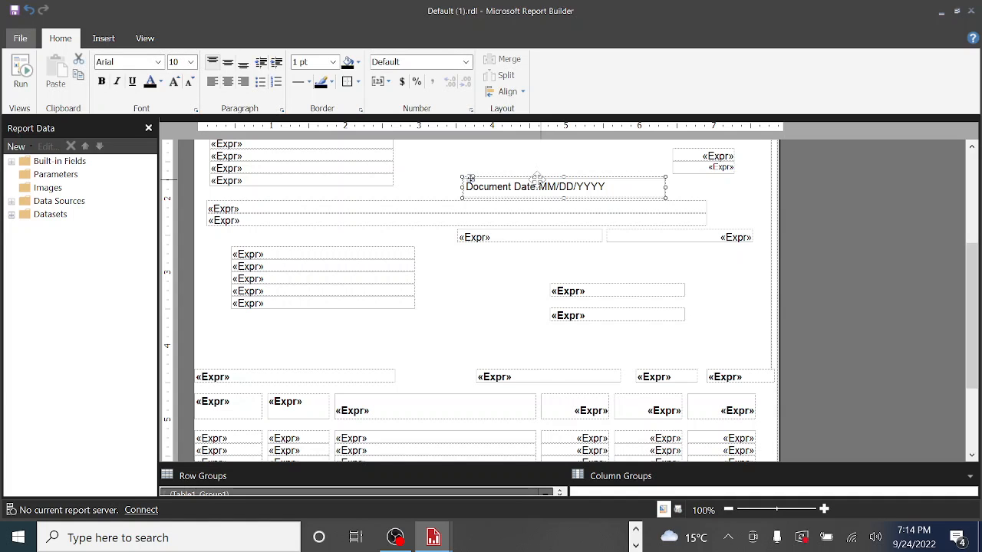
pyautogui.press('Delete')
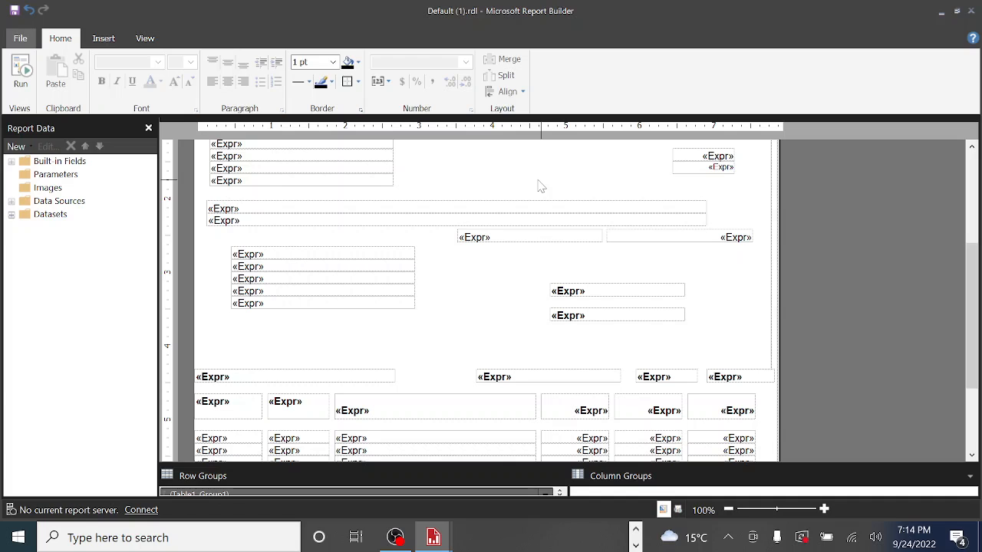
# Switch to the Downloads folder in File Explorer, open Check.pdf and close it
pyautogui.click(635, 529)
pyautogui.click(636, 529)
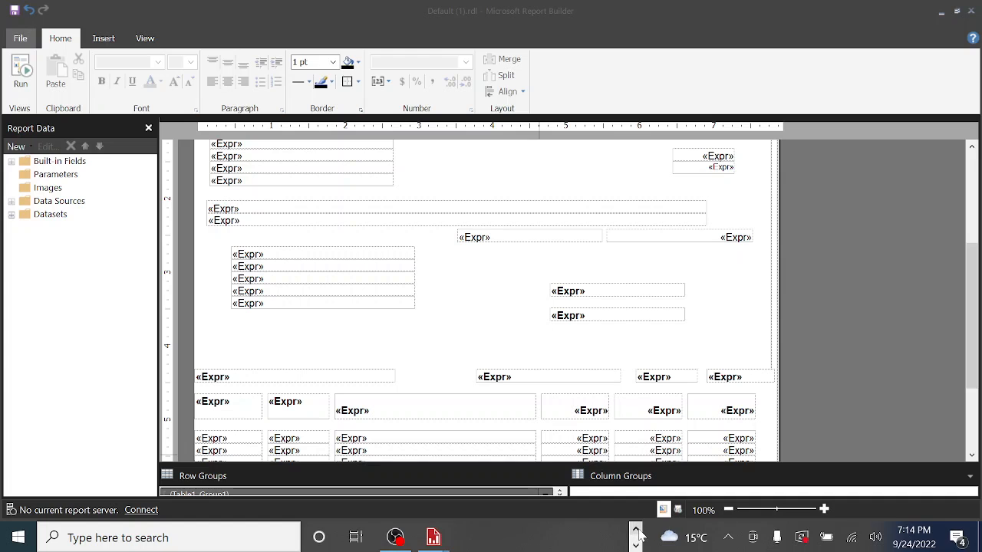
pyautogui.click(519, 543)
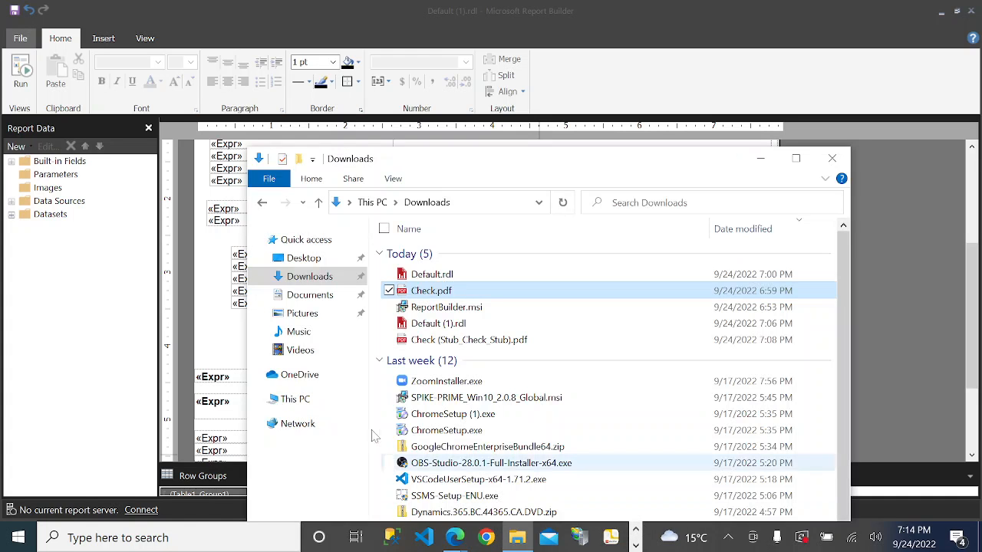
pyautogui.click(431, 291)
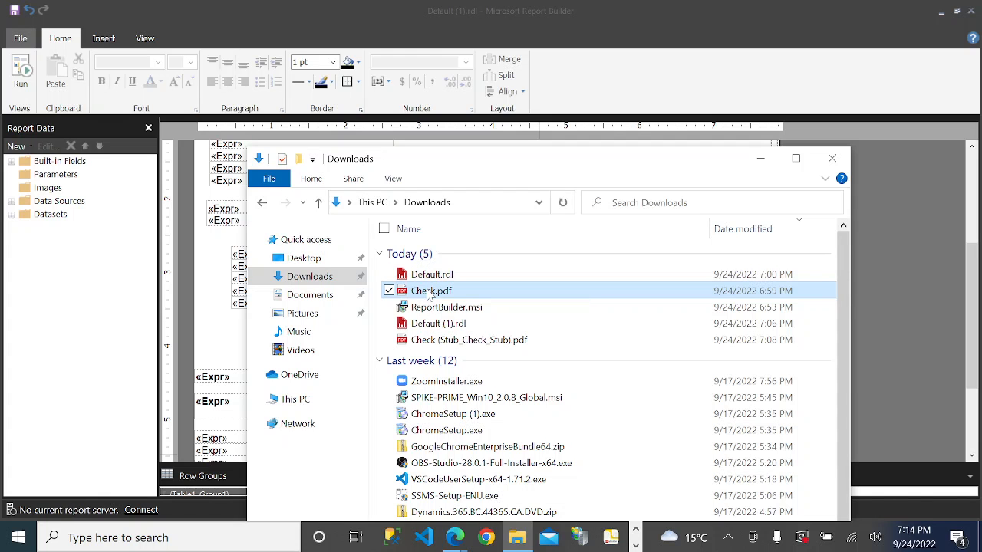
pyautogui.doubleClick(431, 291)
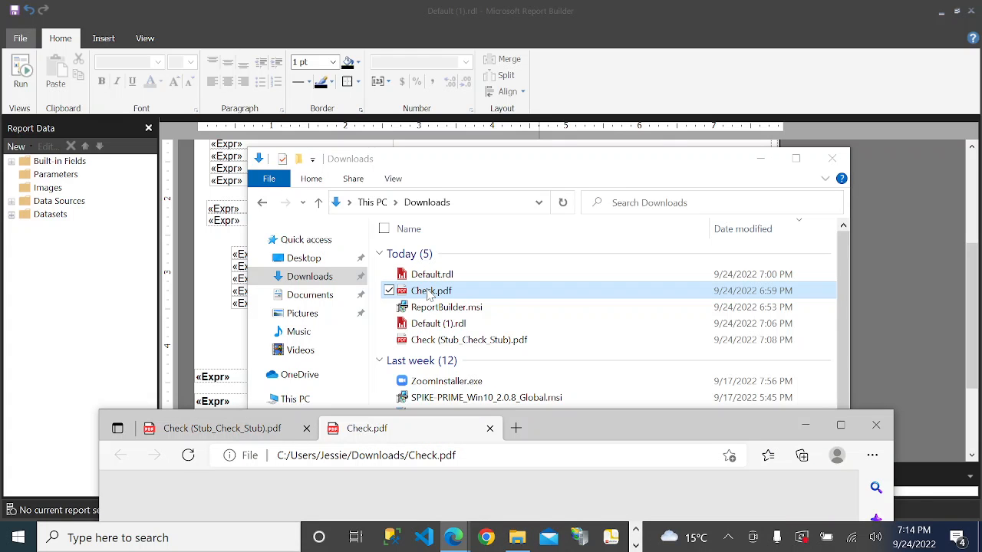
pyautogui.click(877, 426)
# Open Check (Stub_Check_Stub).pdf and examine the amount in words and the numeric amount in the check section
pyautogui.click(477, 341)
pyautogui.doubleClick(477, 340)
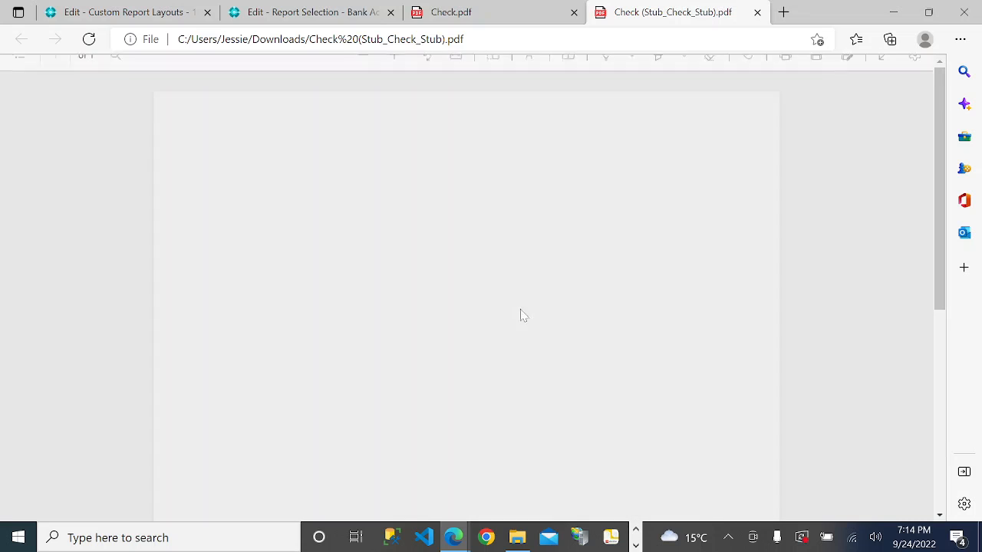
pyautogui.scroll(-2, 518, 365)
pyautogui.scroll(-1, 519, 365)
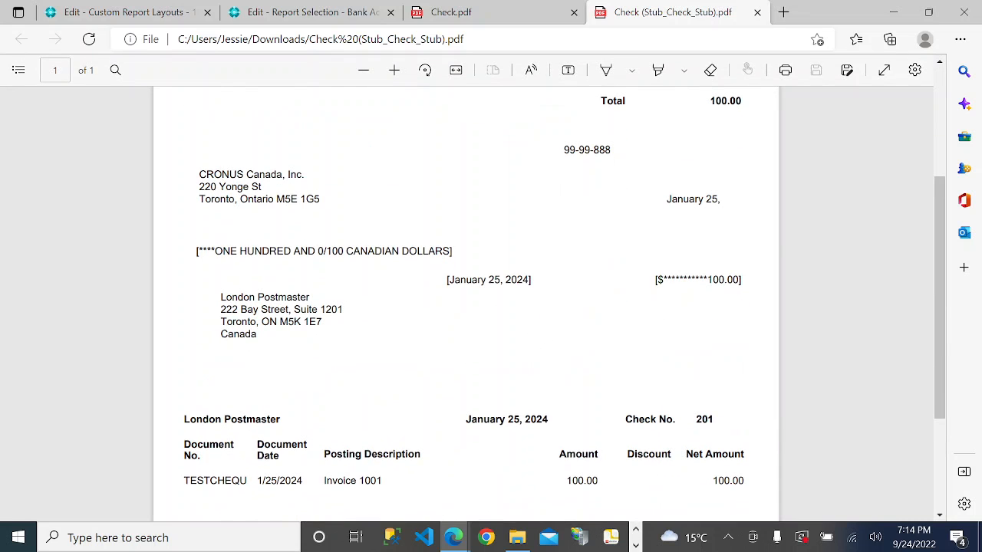
pyautogui.moveTo(196, 250); pyautogui.dragTo(452, 251)
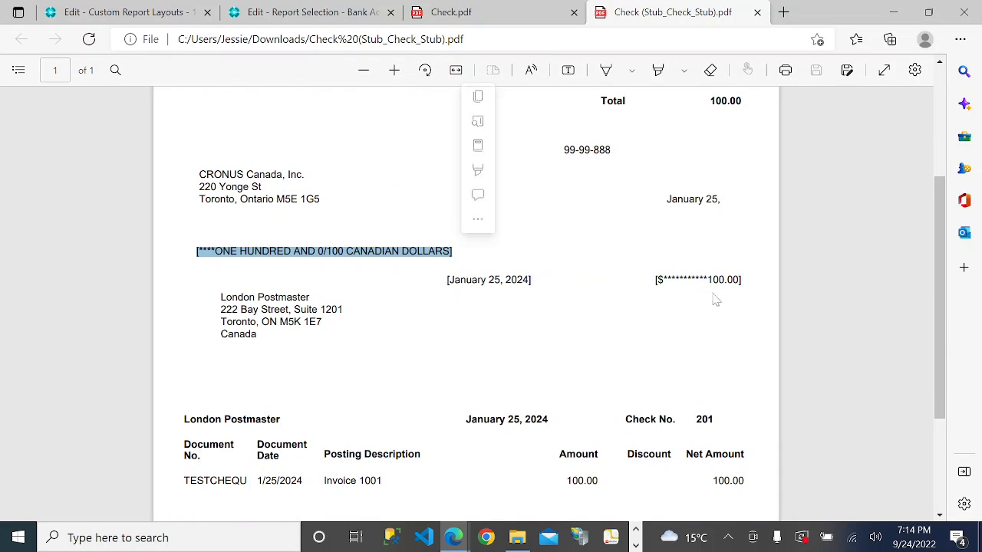
pyautogui.moveTo(654, 279); pyautogui.dragTo(727, 280)
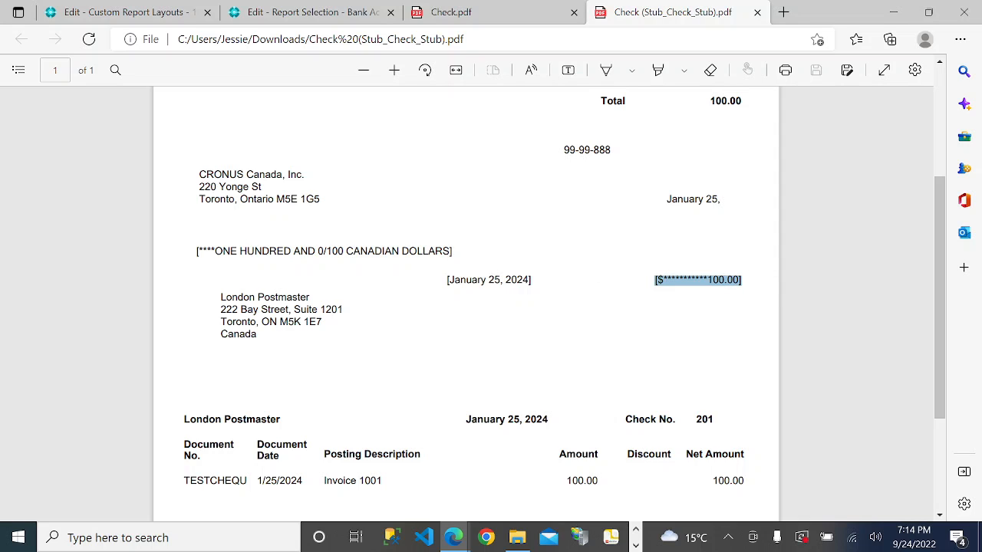
pyautogui.moveTo(196, 251); pyautogui.dragTo(451, 251)
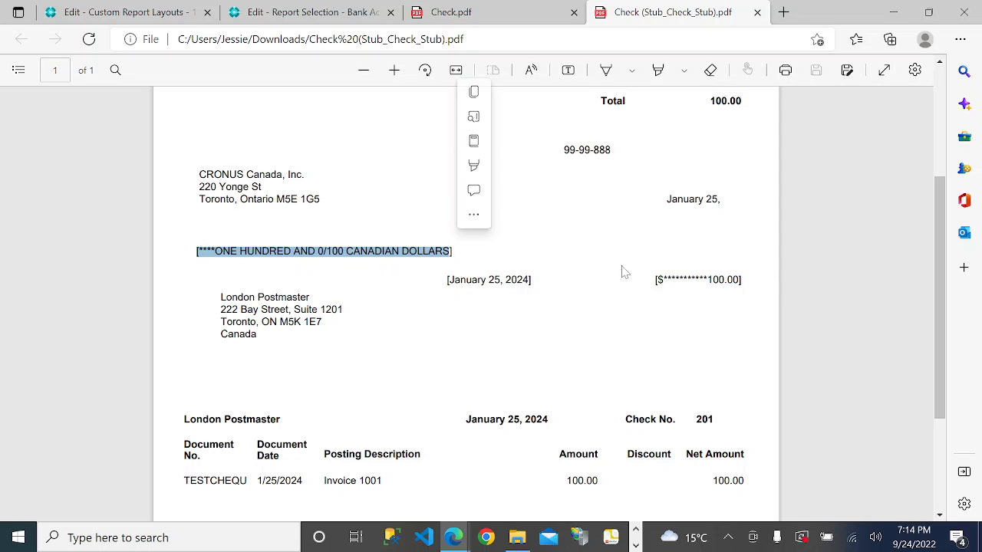
# Examine the bracketed amount in words, date and numeric amount in the check section of the PDF
pyautogui.moveTo(654, 279); pyautogui.dragTo(742, 280)
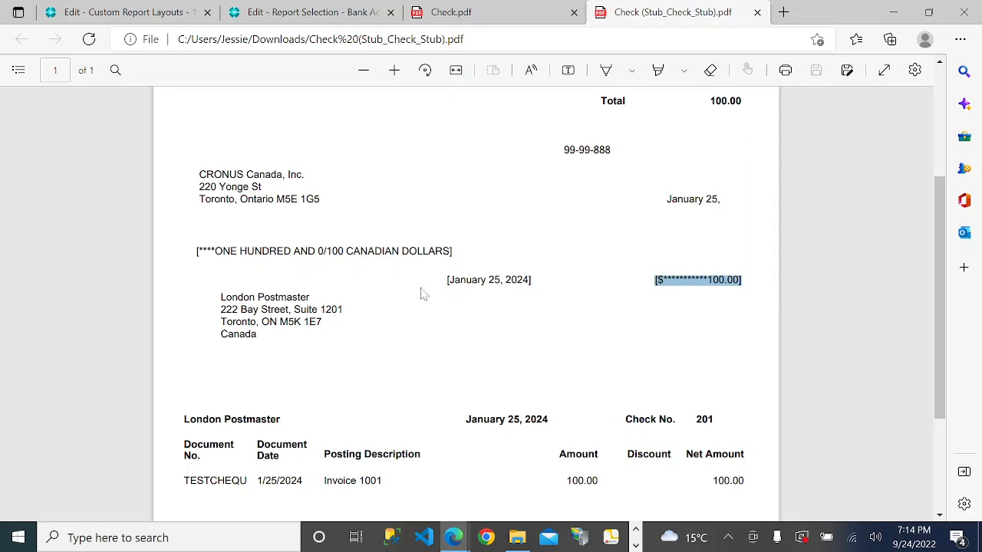
pyautogui.scroll(-2, 429, 307)
pyautogui.scroll(3, 431, 321)
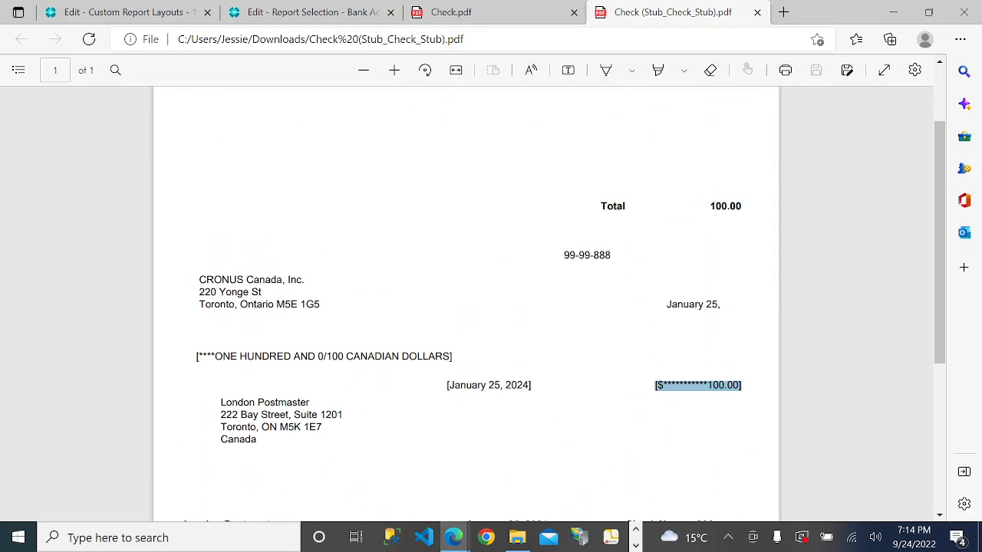
pyautogui.moveTo(197, 356); pyautogui.dragTo(444, 356)
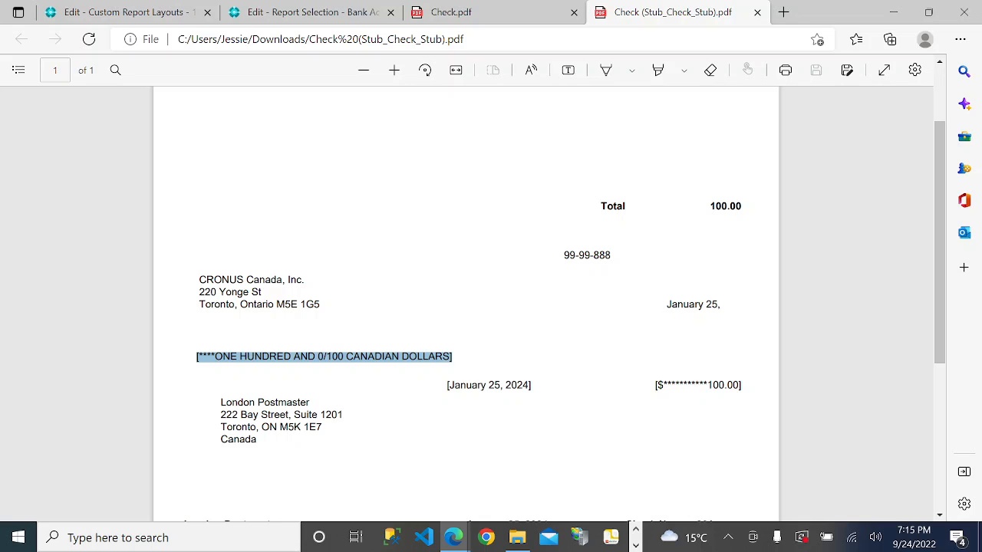
pyautogui.moveTo(743, 386); pyautogui.dragTo(654, 385)
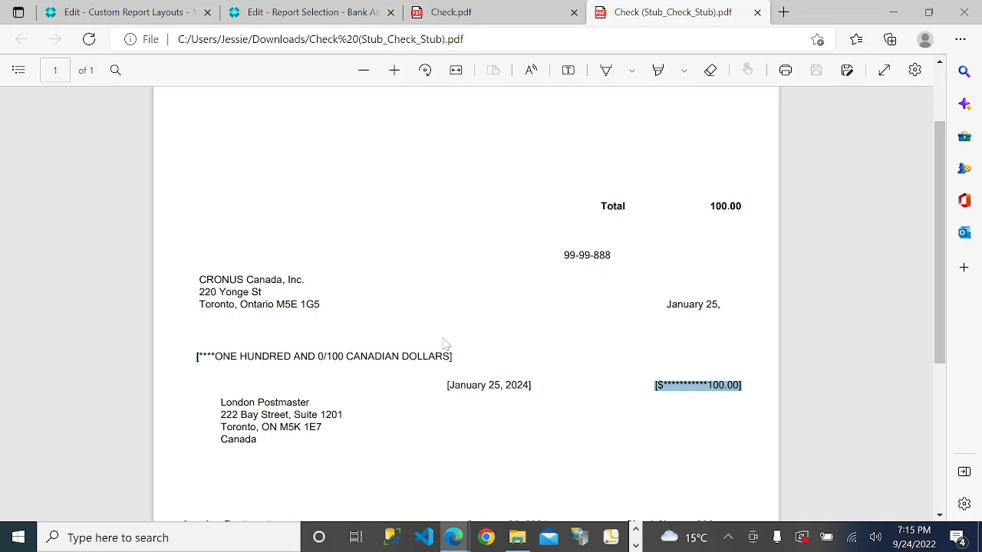
pyautogui.moveTo(197, 357); pyautogui.dragTo(453, 357)
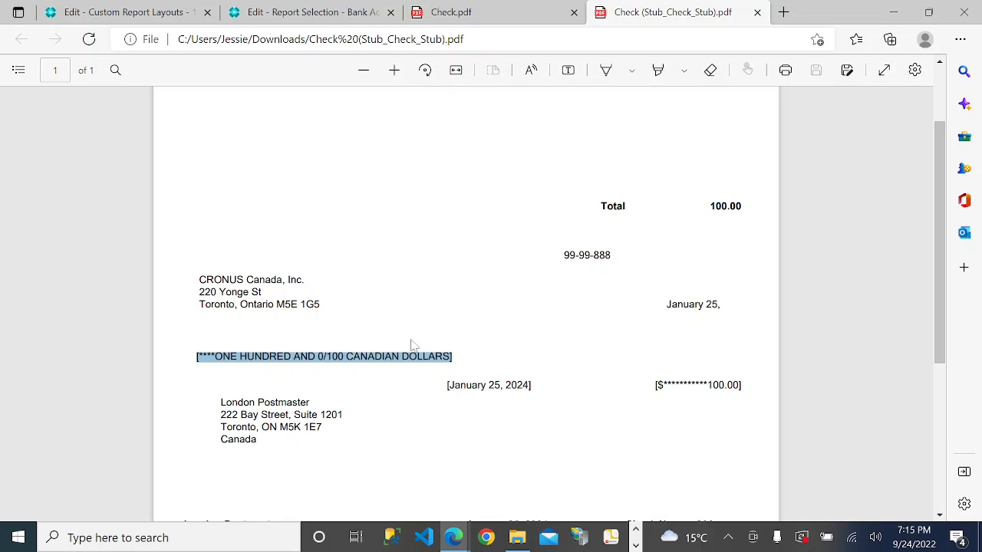
pyautogui.moveTo(655, 385); pyautogui.dragTo(741, 385)
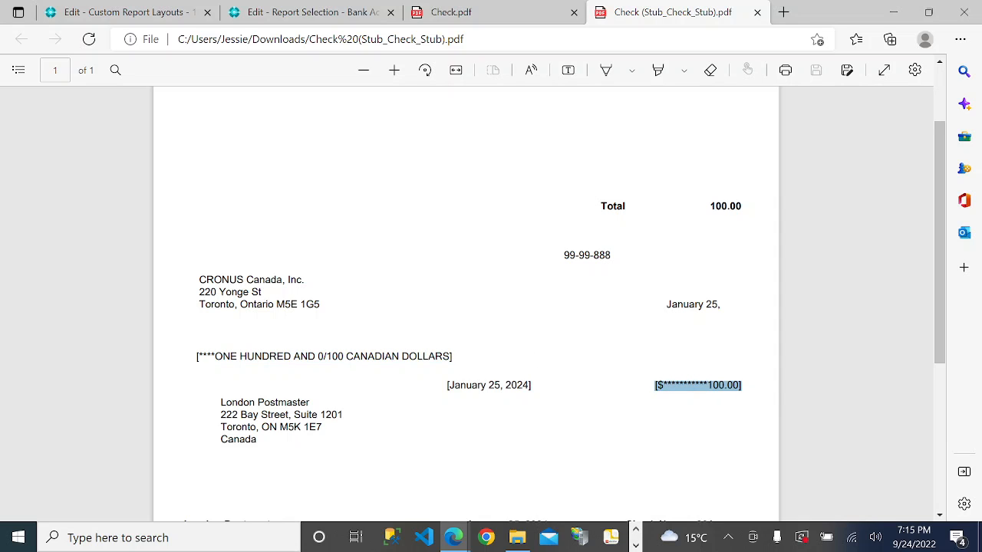
pyautogui.click(741, 386)
pyautogui.moveTo(447, 385); pyautogui.dragTo(530, 385)
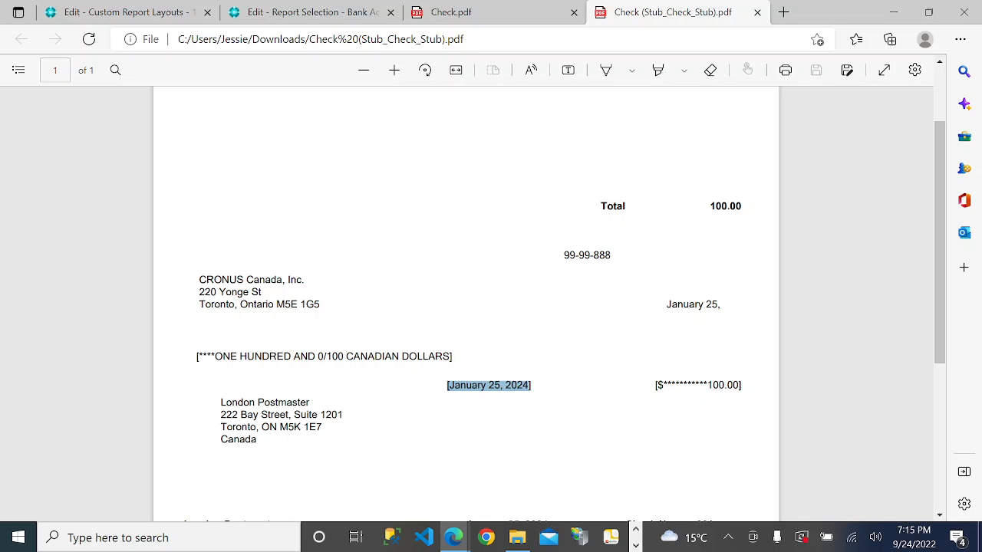
pyautogui.moveTo(197, 357); pyautogui.dragTo(453, 357)
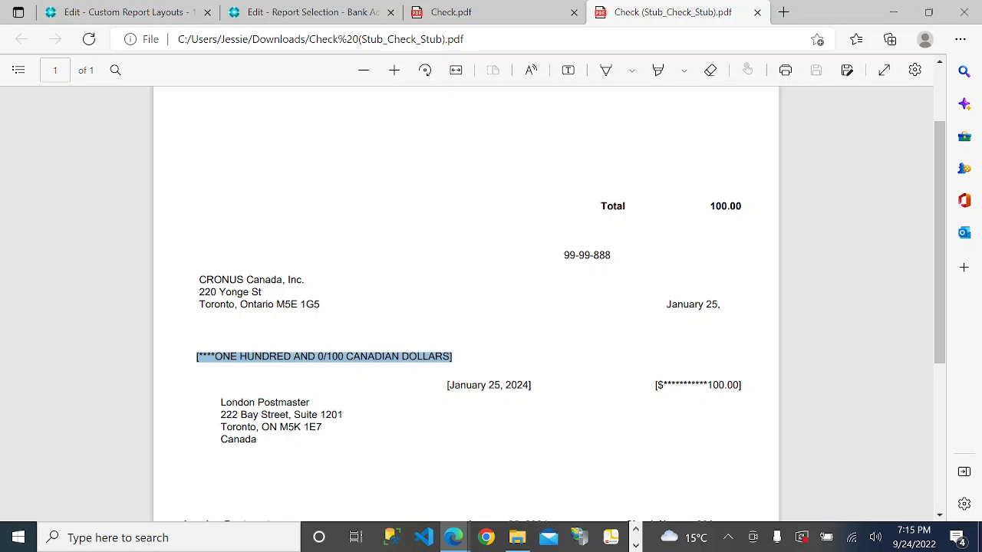
pyautogui.moveTo(656, 385); pyautogui.dragTo(742, 384)
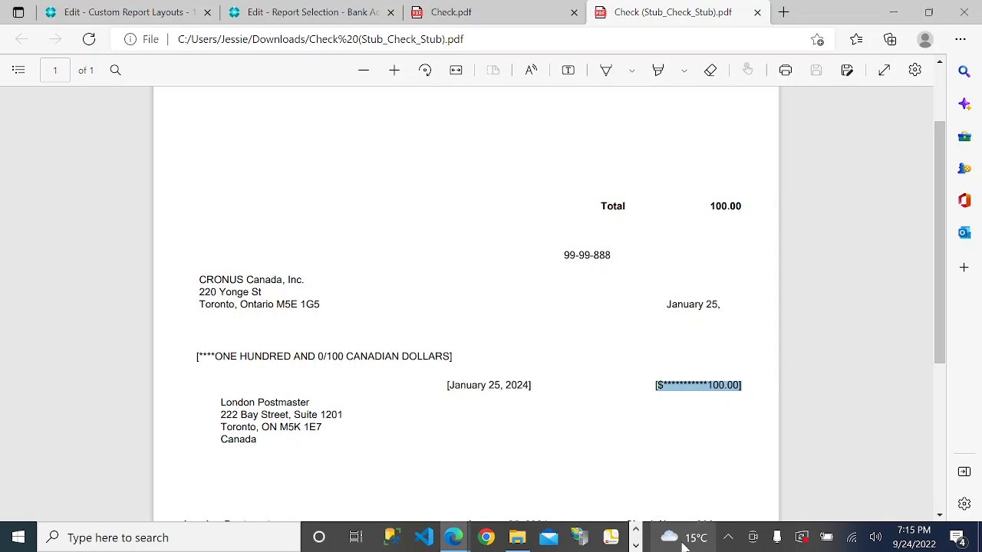
# Switch to Default (1).rdl in Report Builder and move its window aside to compare the layout with the PDF, then maximize it
pyautogui.click(635, 545)
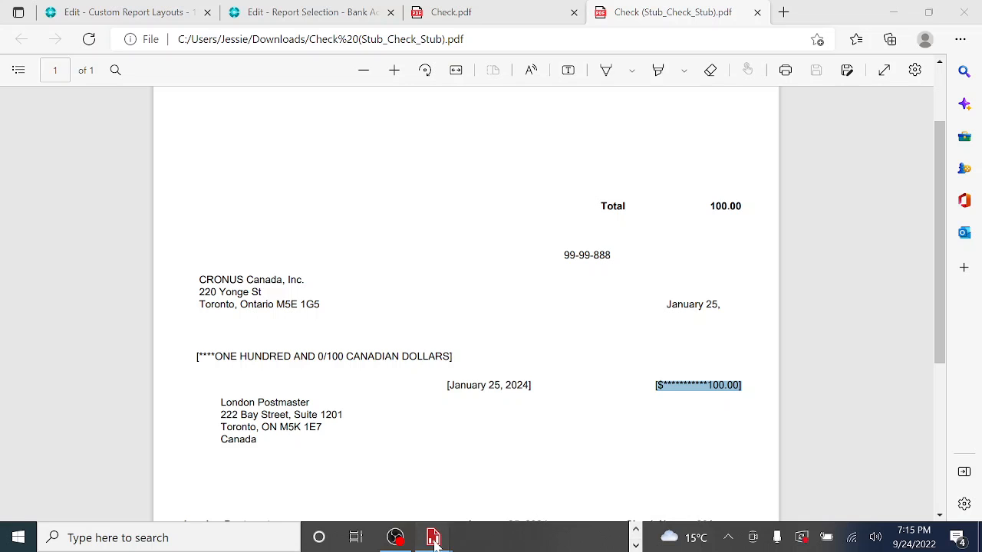
pyautogui.moveTo(433, 537)
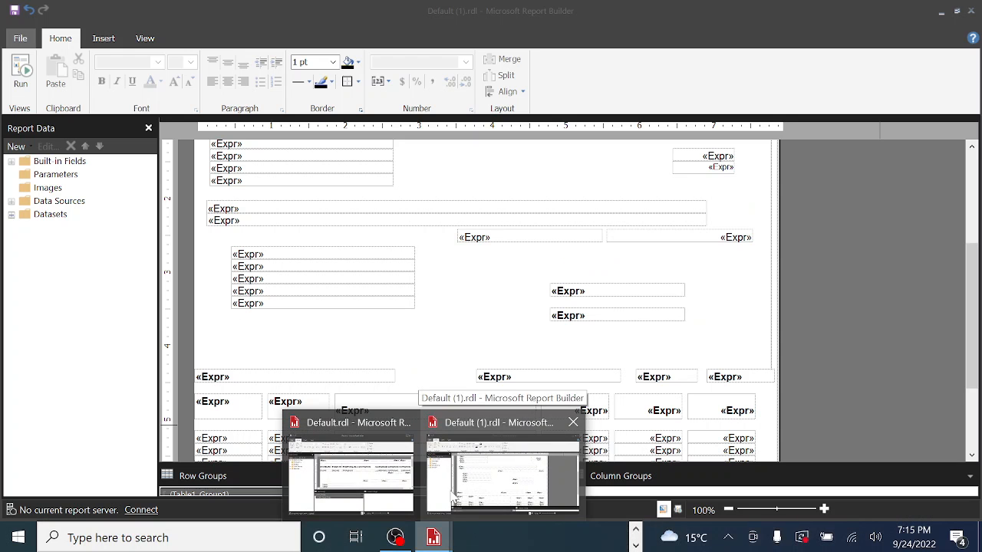
pyautogui.click(481, 494)
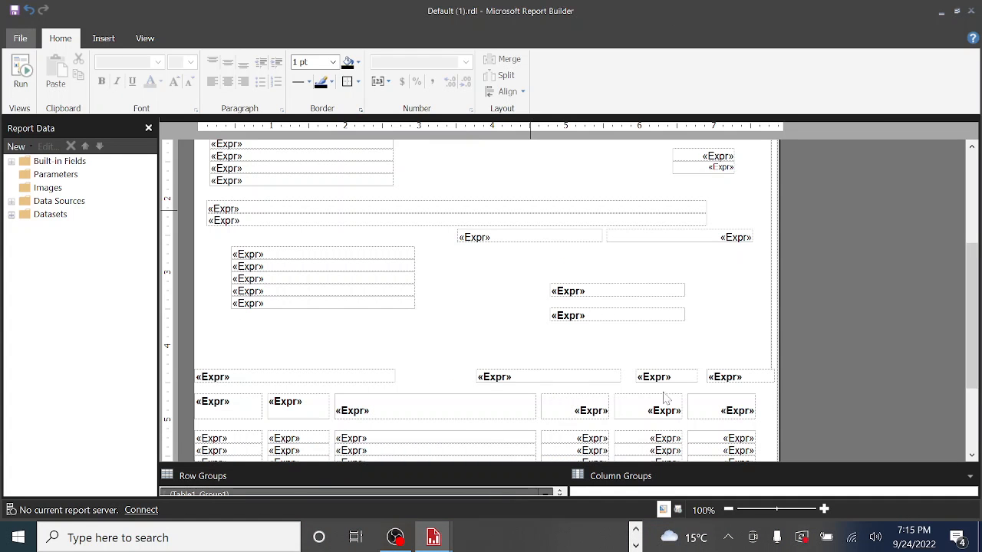
pyautogui.click(956, 11)
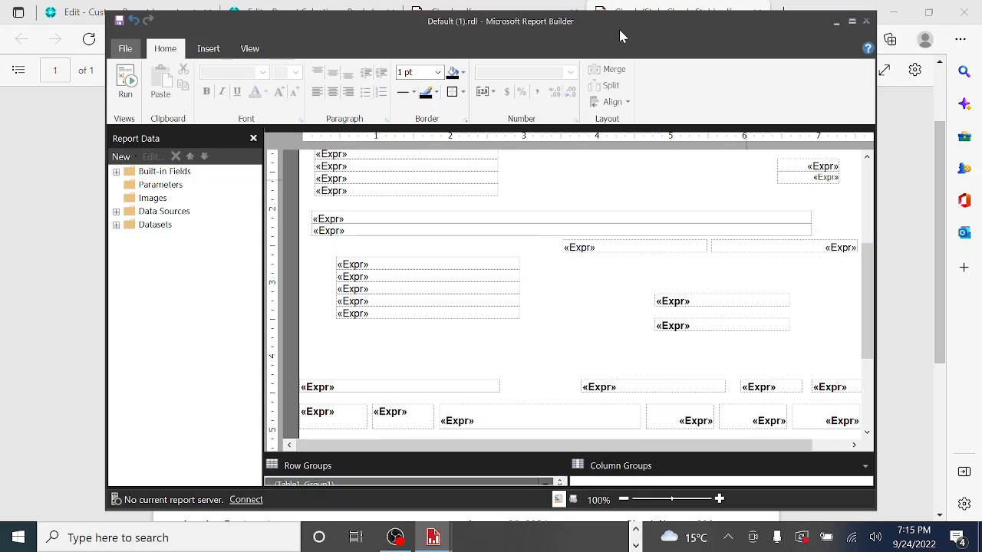
pyautogui.moveTo(434, 28); pyautogui.dragTo(435, 494)
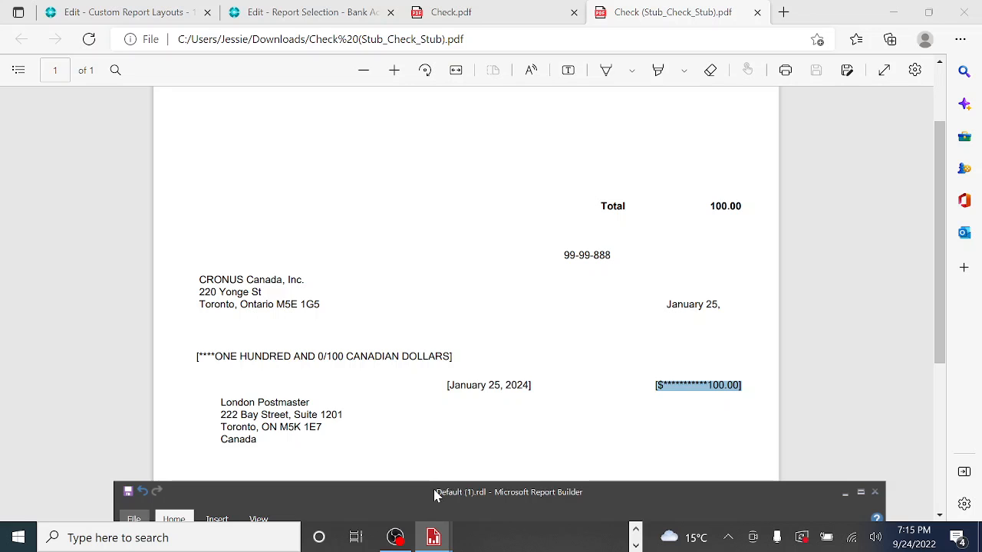
pyautogui.moveTo(434, 494); pyautogui.dragTo(388, 68)
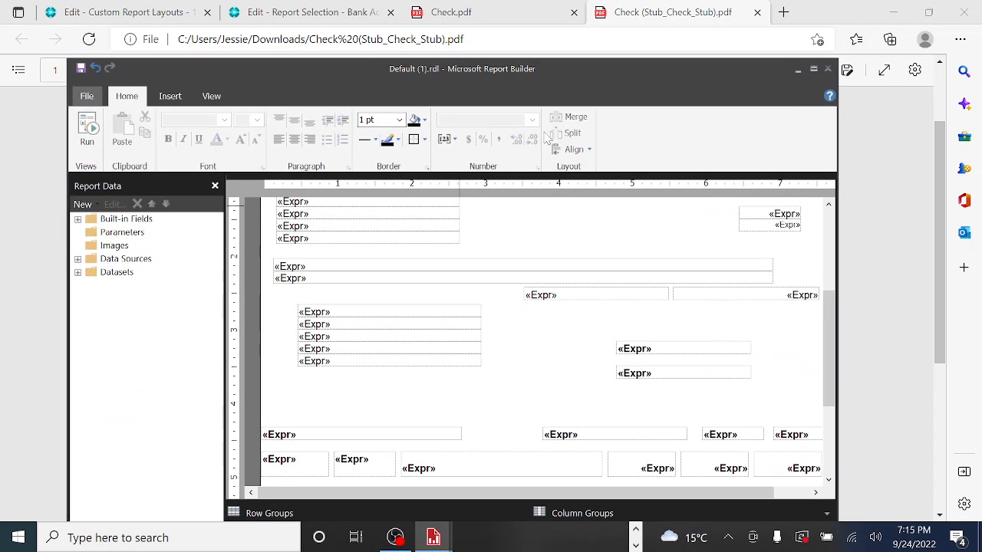
pyautogui.click(813, 69)
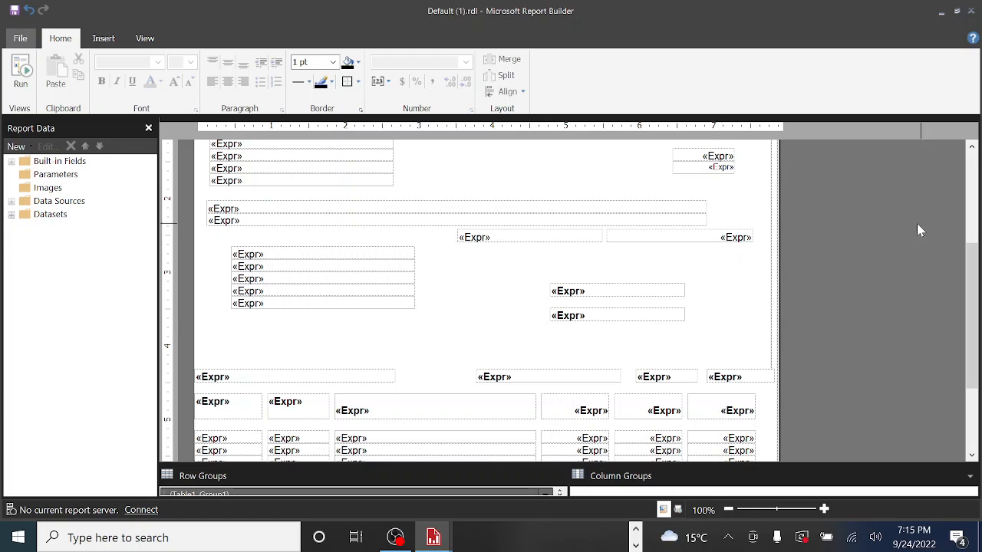
# Select the date text box below the amount-in-words lines and compare its position with the check in the PDF
pyautogui.moveTo(971, 288); pyautogui.dragTo(971, 265)
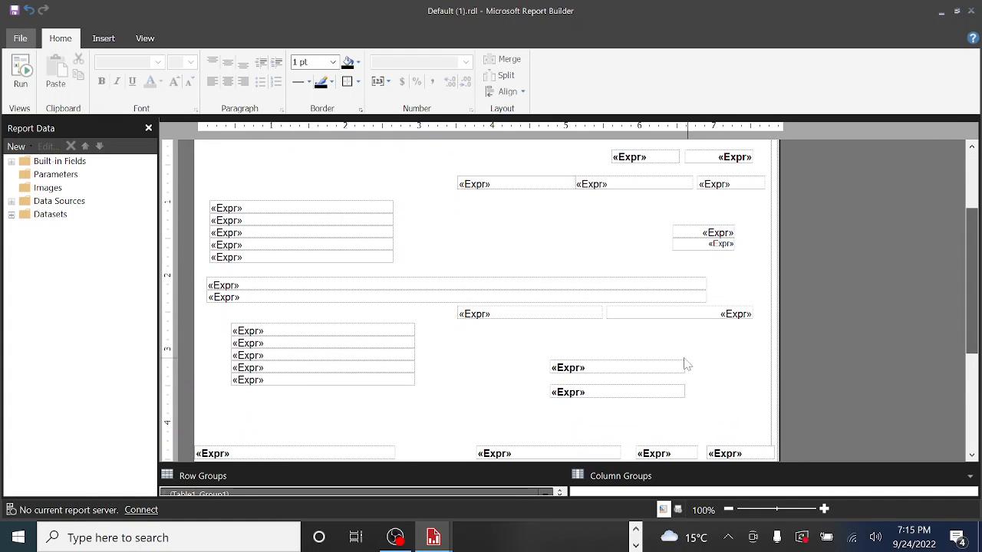
pyautogui.click(563, 317)
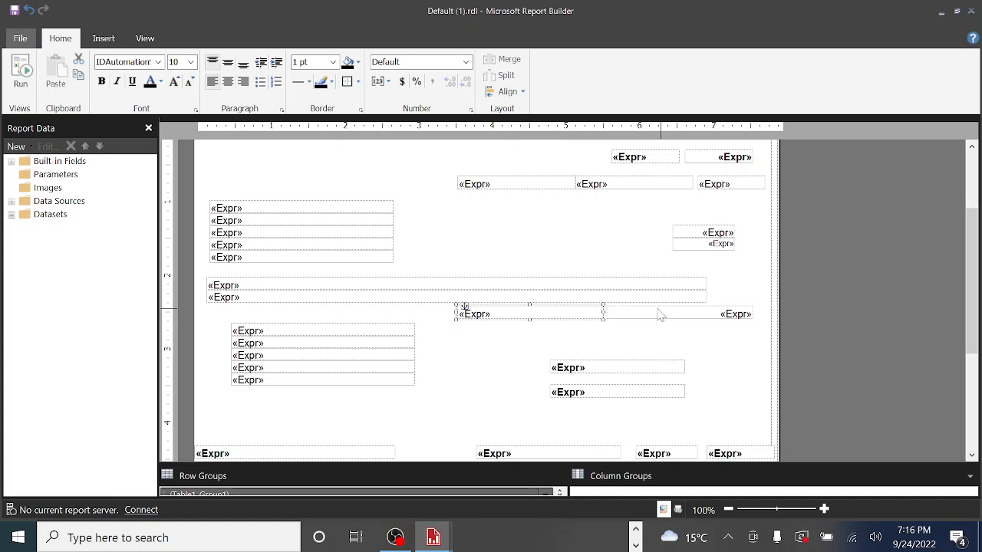
pyautogui.click(956, 11)
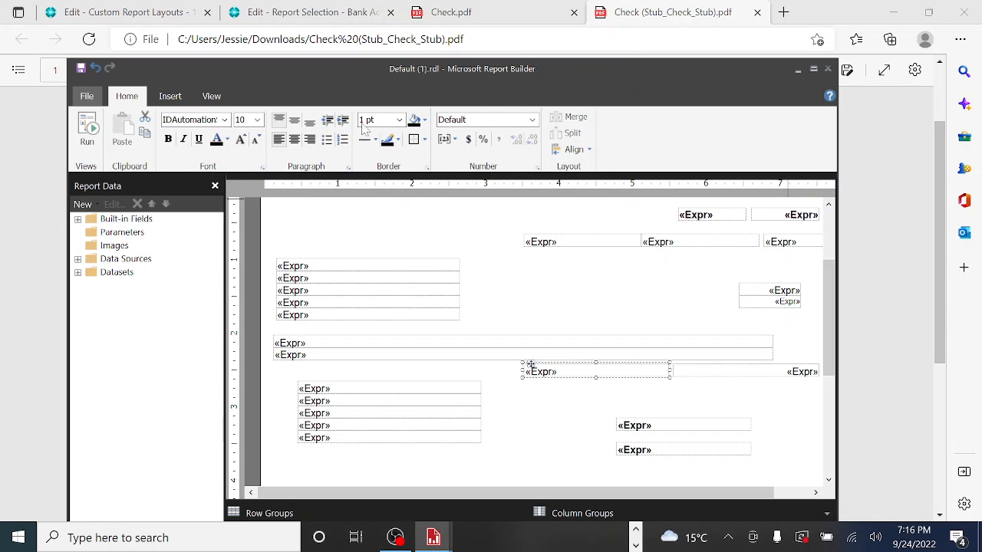
pyautogui.moveTo(384, 71); pyautogui.dragTo(196, 65)
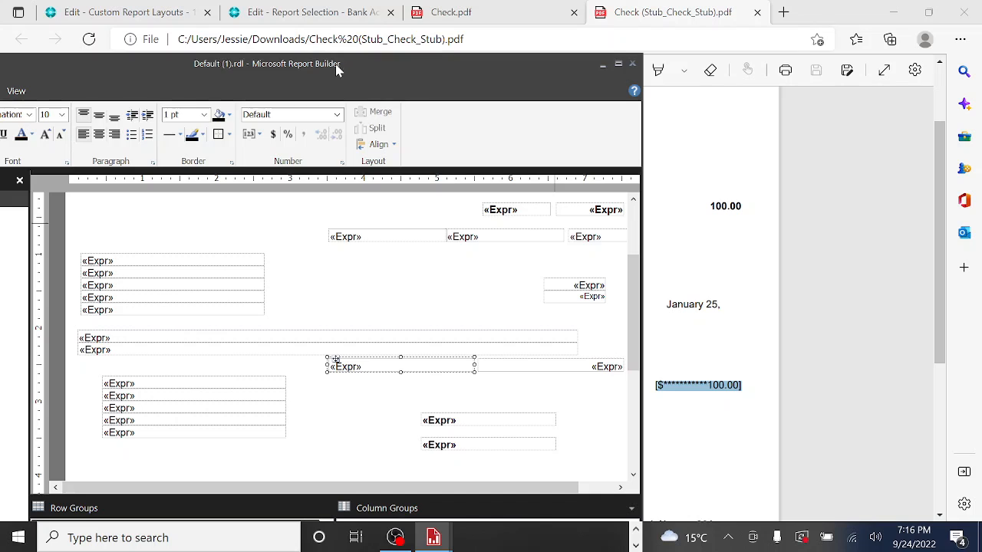
pyautogui.moveTo(340, 69); pyautogui.dragTo(521, 23)
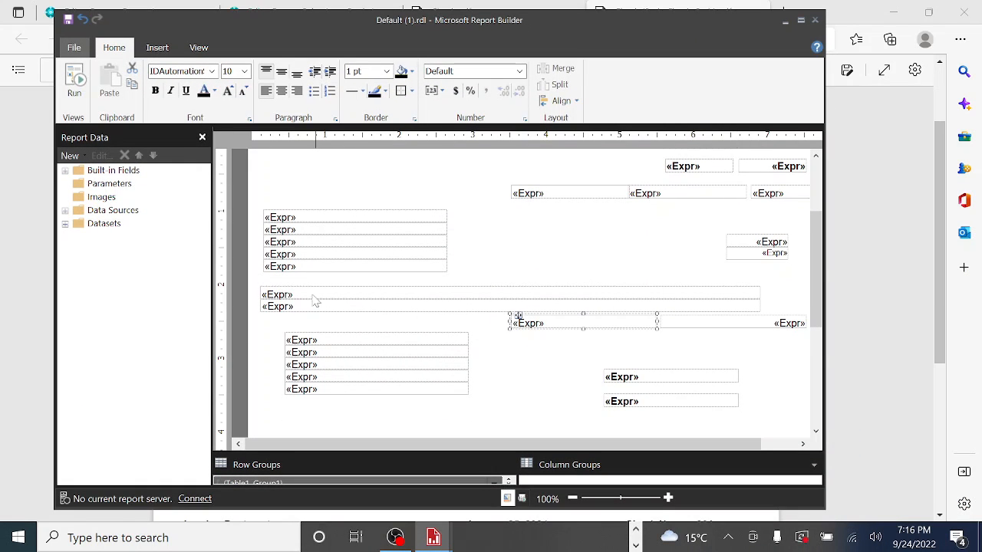
pyautogui.click(800, 20)
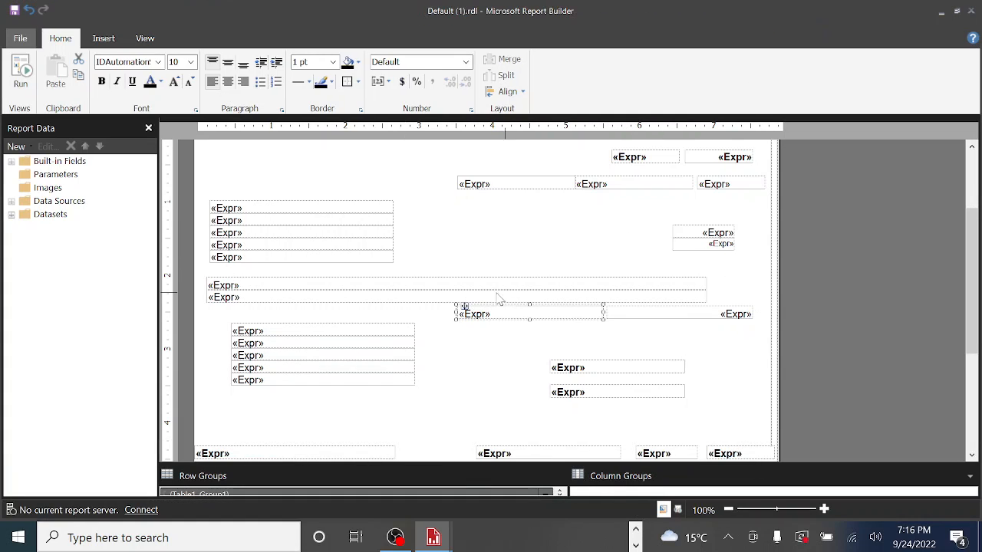
# Set the font of the first amount-in-words text box to Arial in its text box properties
pyautogui.click(431, 289)
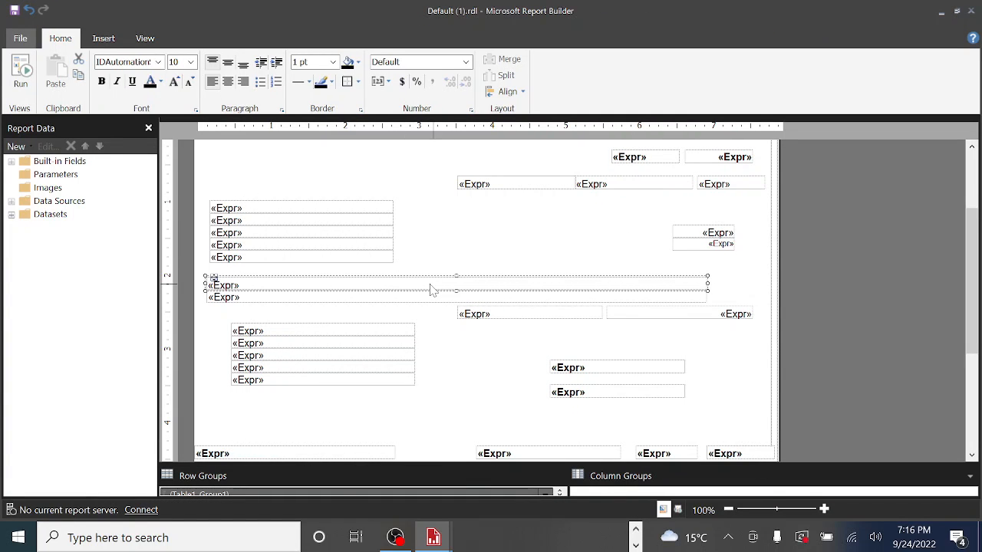
pyautogui.rightClick(432, 289)
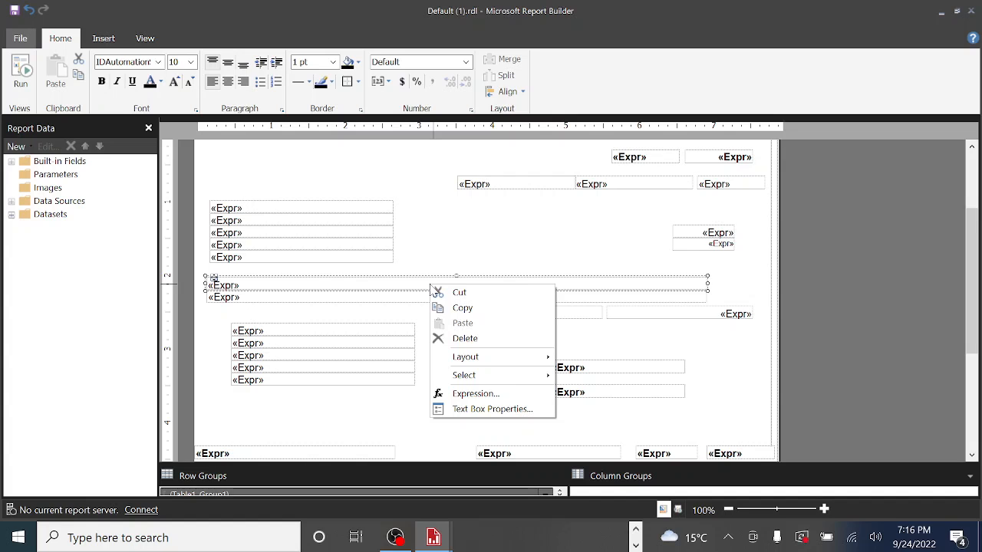
pyautogui.click(508, 412)
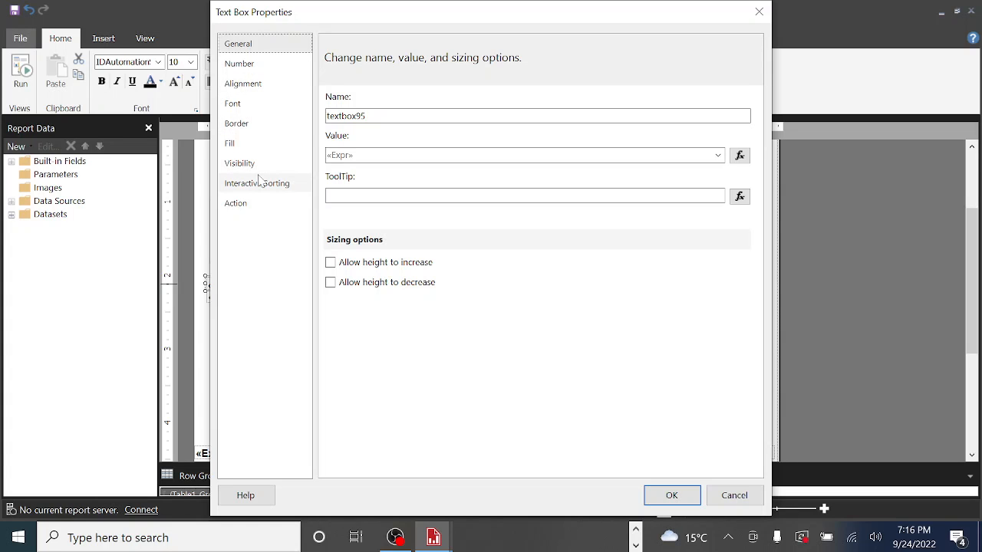
pyautogui.click(239, 144)
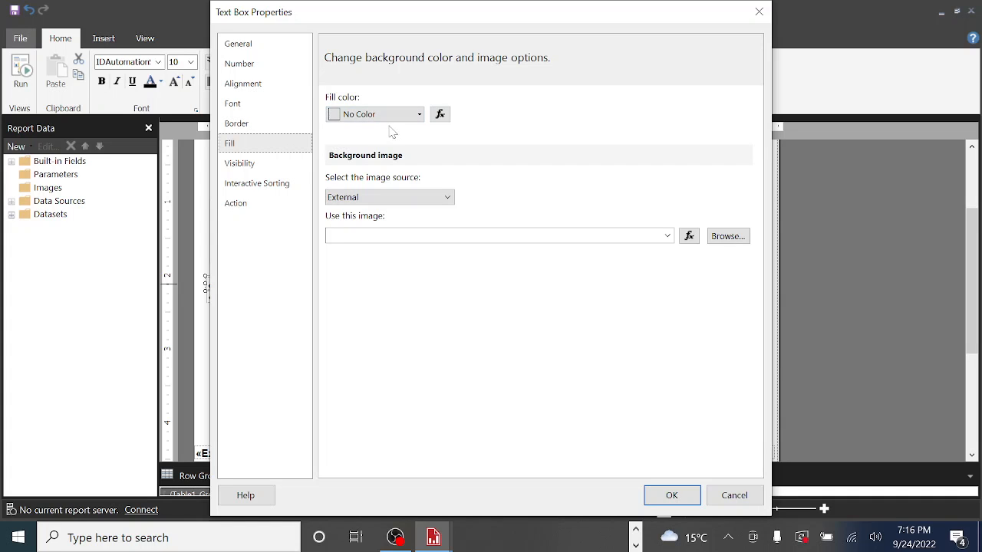
pyautogui.click(264, 105)
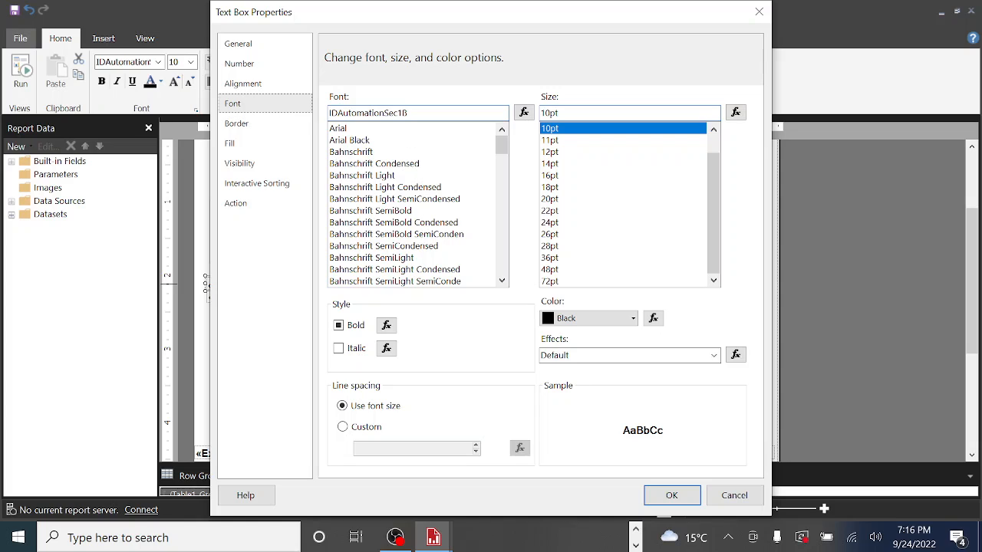
pyautogui.doubleClick(383, 113)
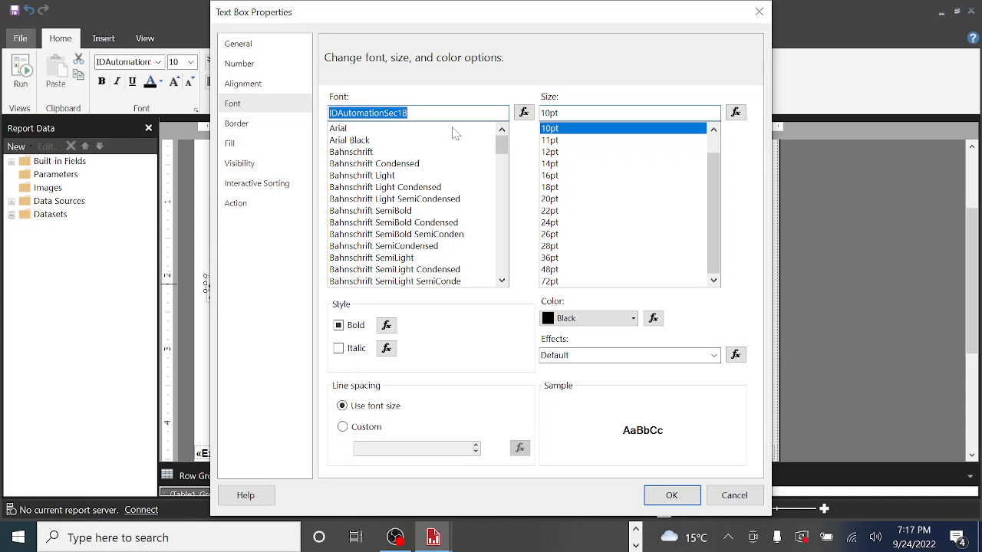
pyautogui.click(345, 129)
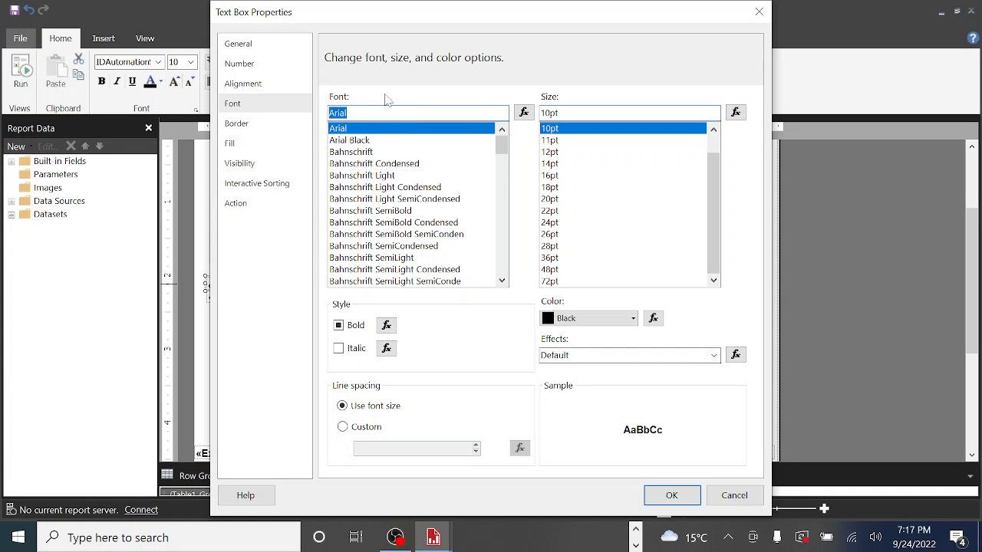
pyautogui.click(671, 496)
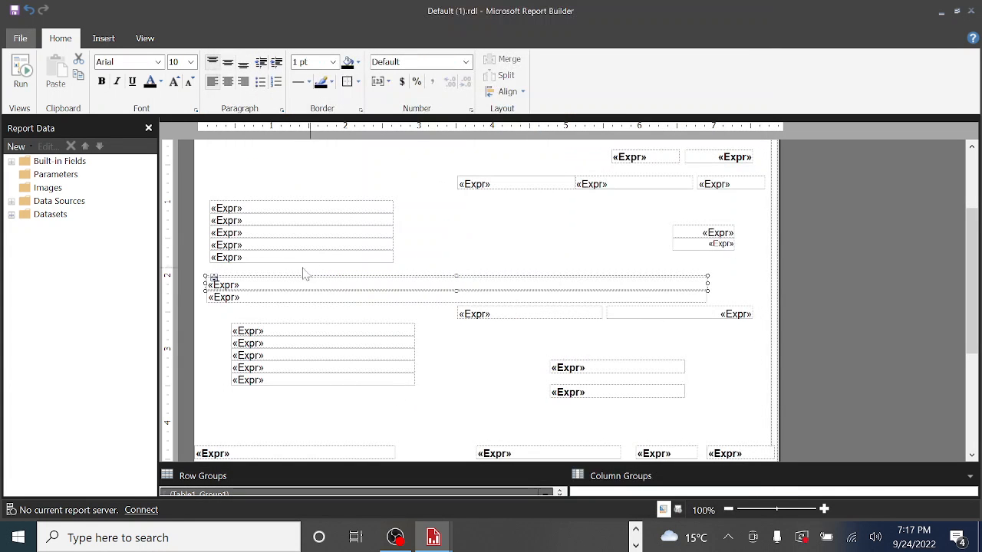
# Set the font of the date text box below the amount-in-words lines to Arial
pyautogui.rightClick(588, 320)
pyautogui.click(672, 442)
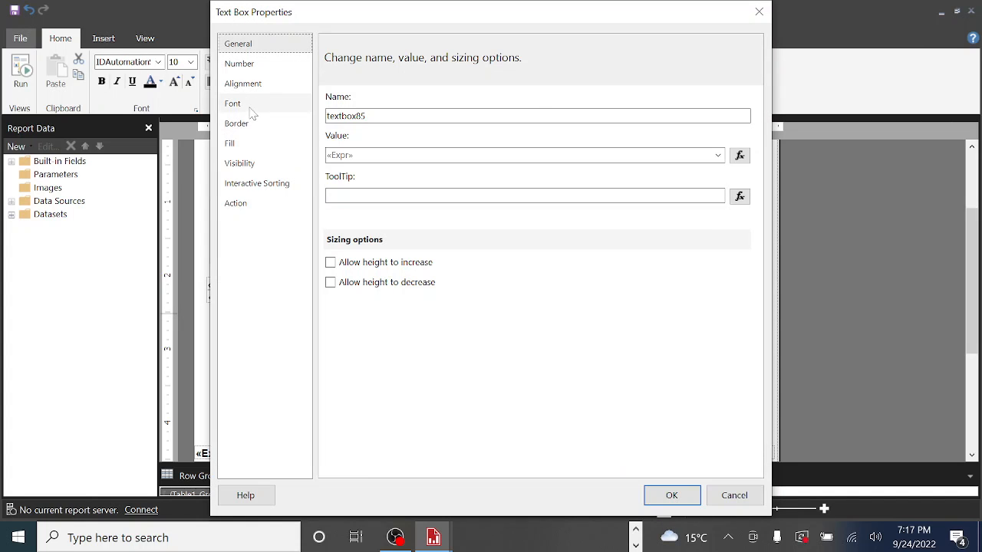
pyautogui.click(233, 104)
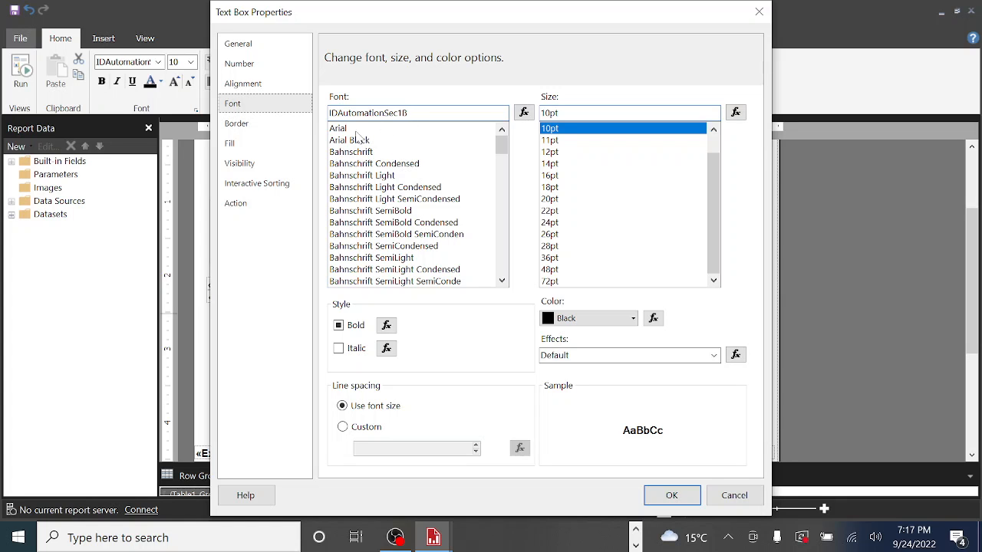
pyautogui.click(349, 129)
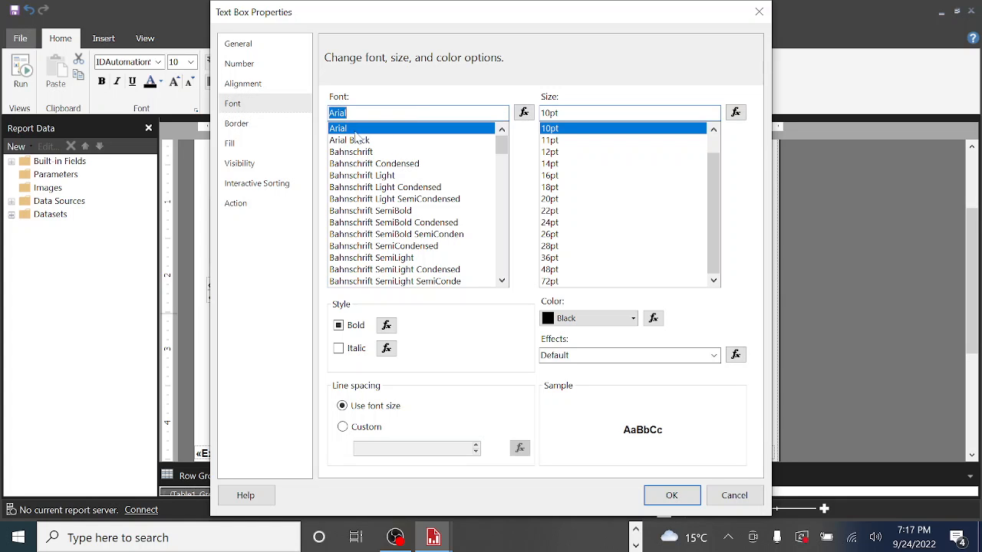
pyautogui.click(671, 494)
# Set the font of the numeric amount text box beside the date, below the amount-in-words lines, to Arial
pyautogui.click(697, 311)
pyautogui.rightClick(695, 310)
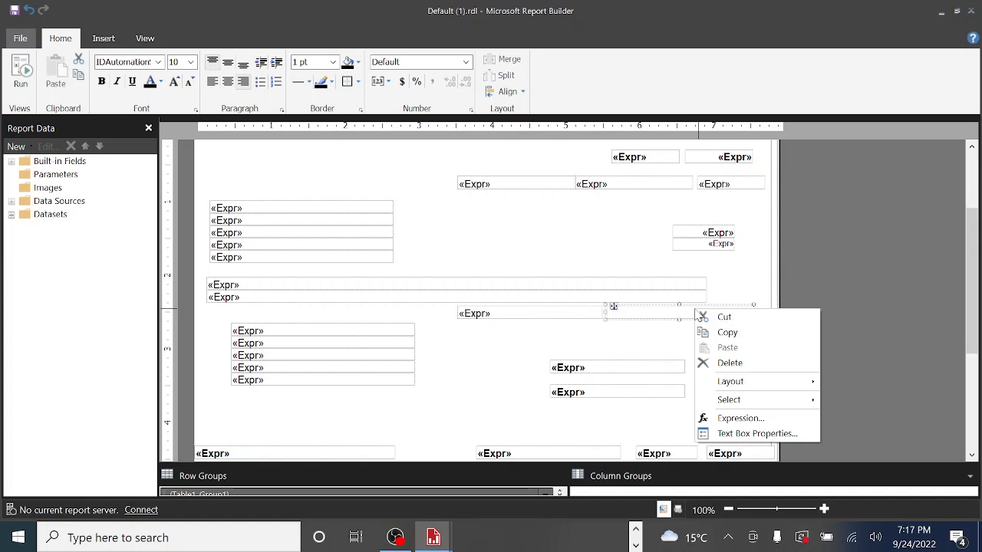
pyautogui.click(755, 433)
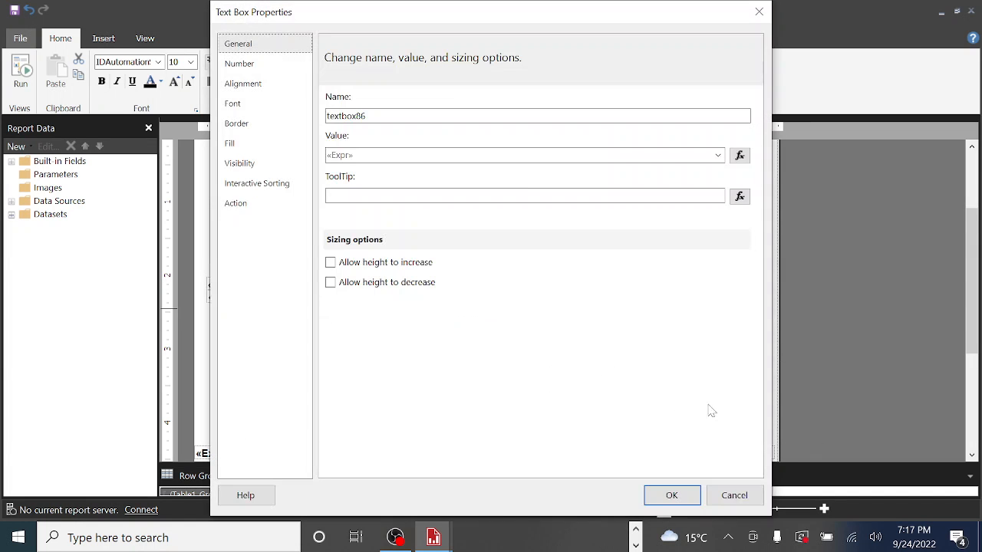
pyautogui.click(247, 109)
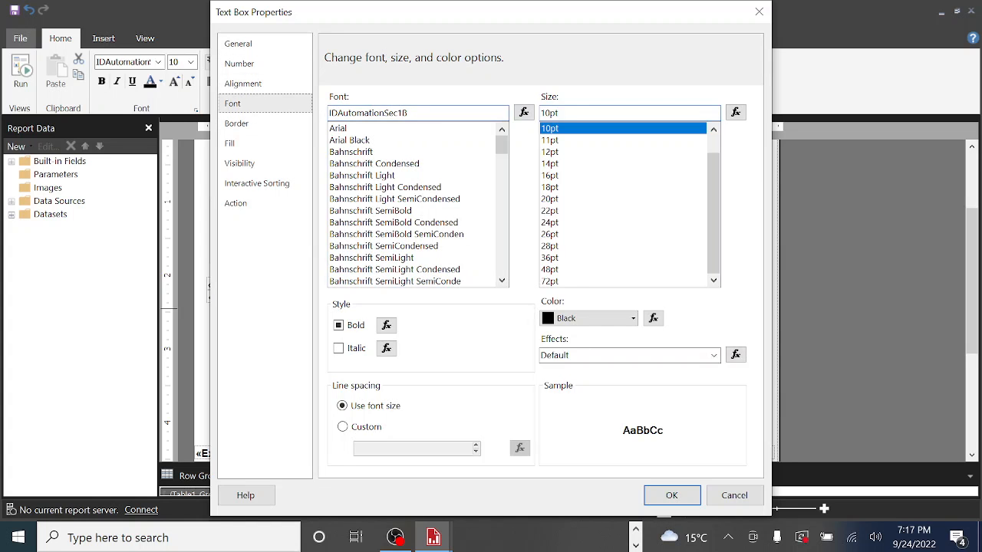
pyautogui.click(426, 129)
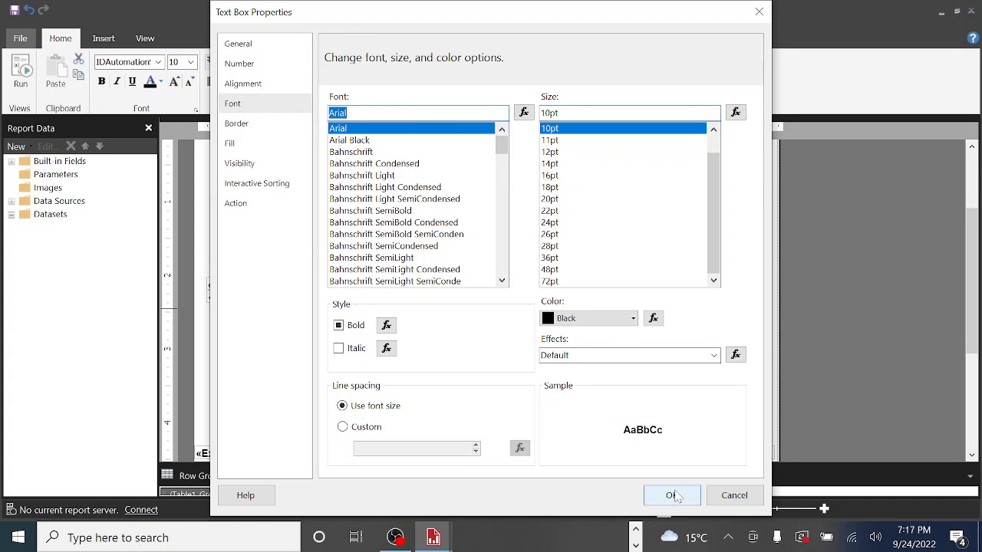
pyautogui.press('Return')
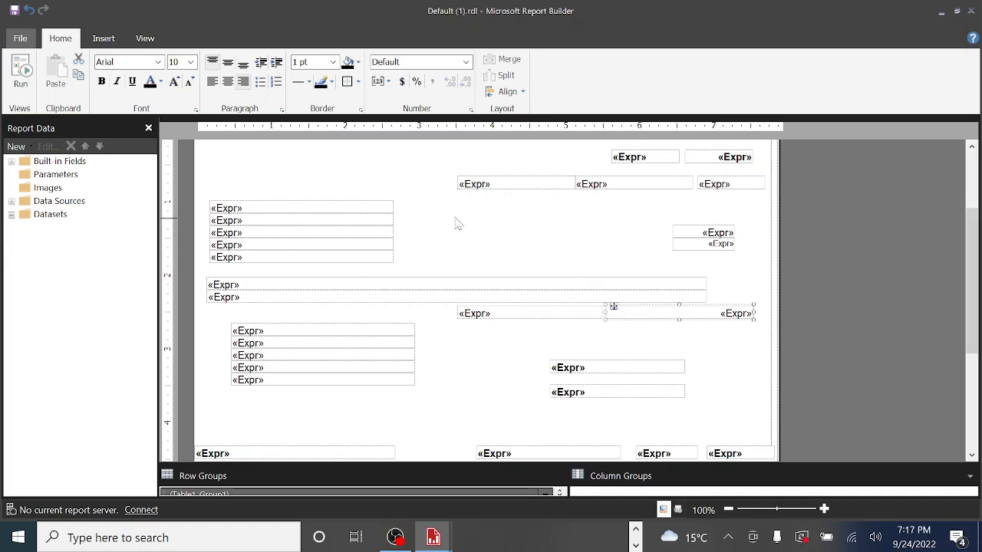
# Switch to Business Central and import the edited layout file from the Downloads folder into the Custom Check Report layout of report 10411
pyautogui.scroll(3, 574, 222)
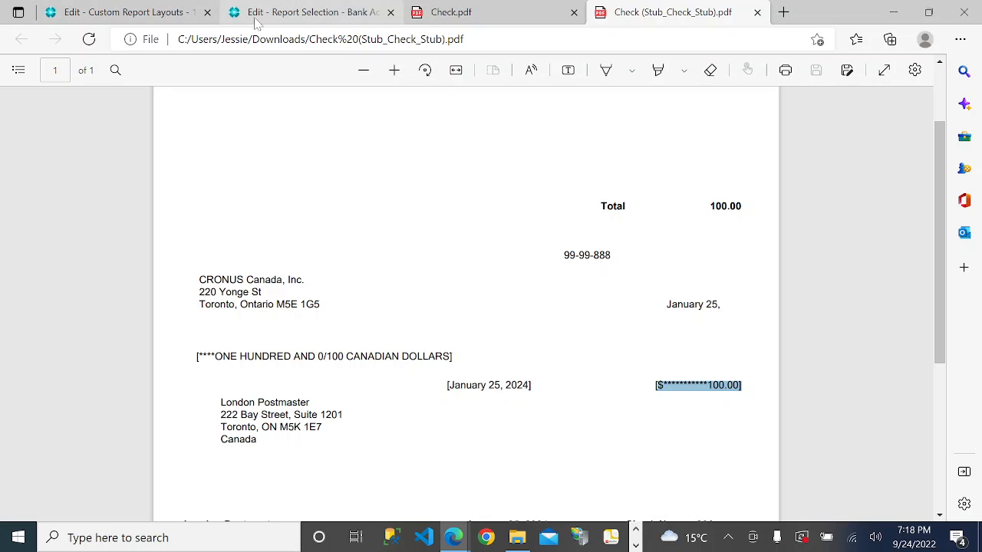
pyautogui.click(163, 12)
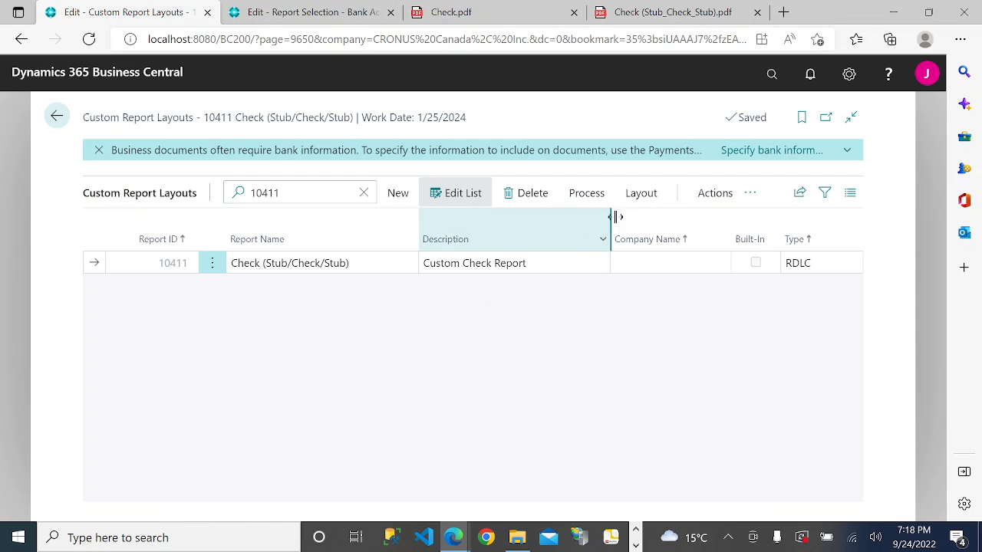
pyautogui.click(640, 195)
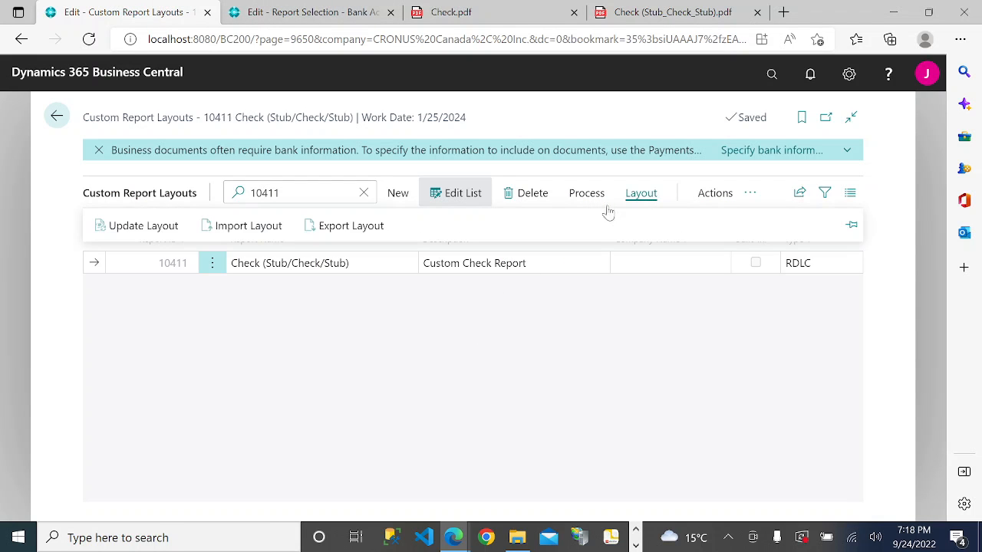
pyautogui.click(219, 231)
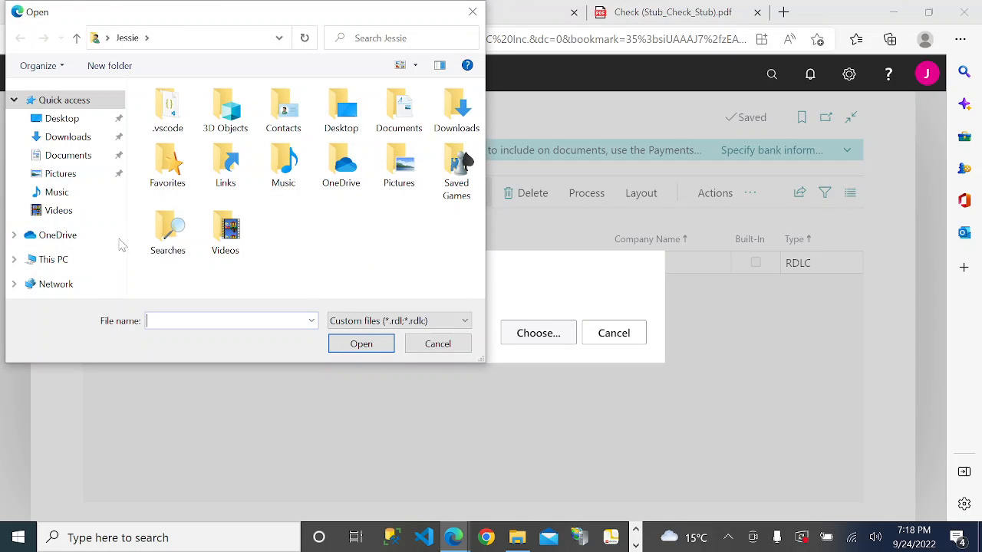
pyautogui.click(91, 138)
pyautogui.click(200, 137)
pyautogui.doubleClick(201, 137)
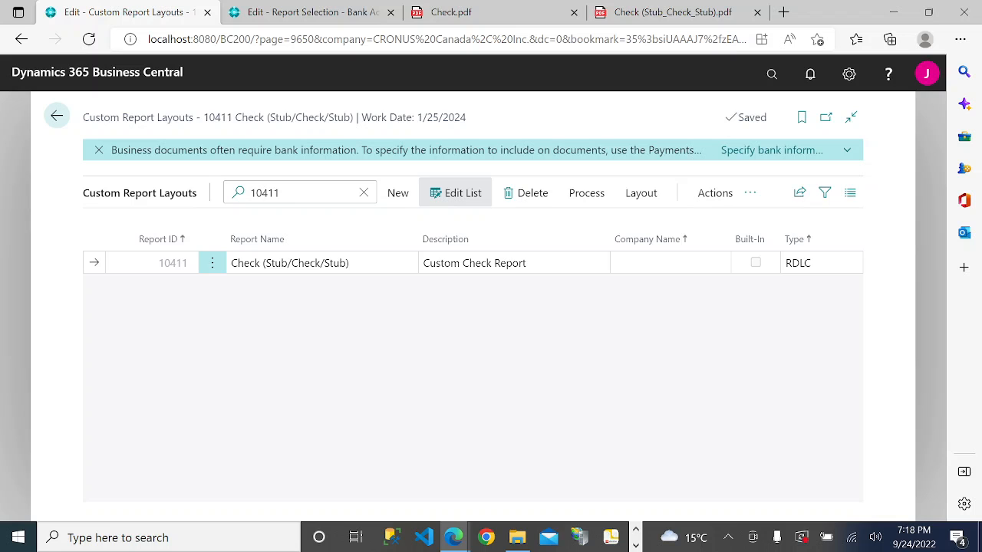
# Run the Check (Stub/Check/Stub) report from its custom layout, review the request options, and export it as a PDF Document
pyautogui.click(711, 194)
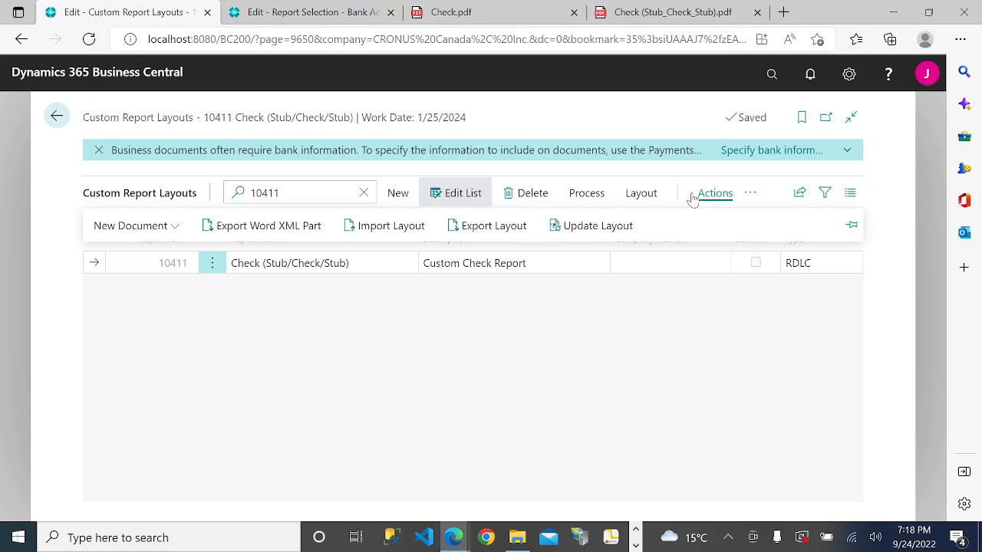
pyautogui.click(586, 193)
pyautogui.click(131, 227)
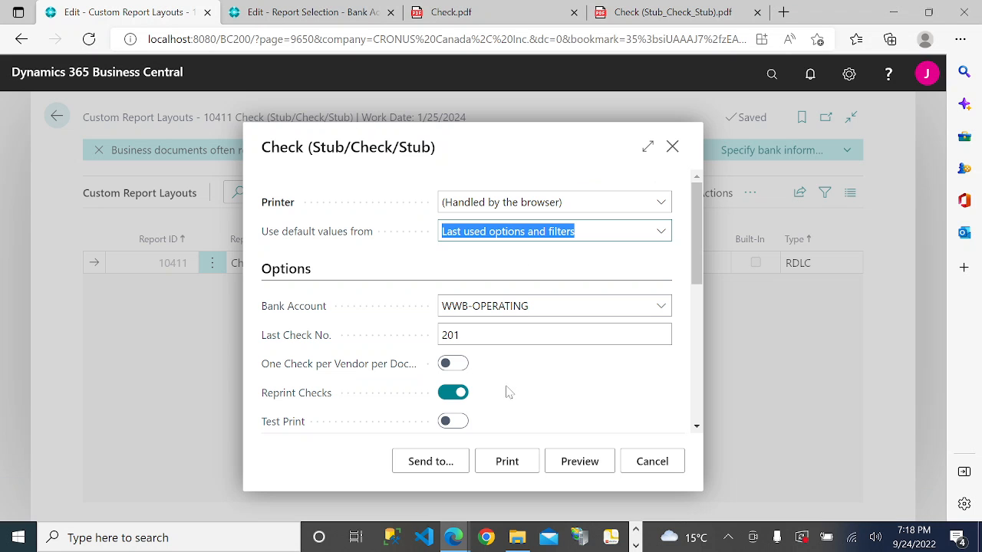
pyautogui.scroll(-5, 606, 367)
pyautogui.scroll(-3, 482, 299)
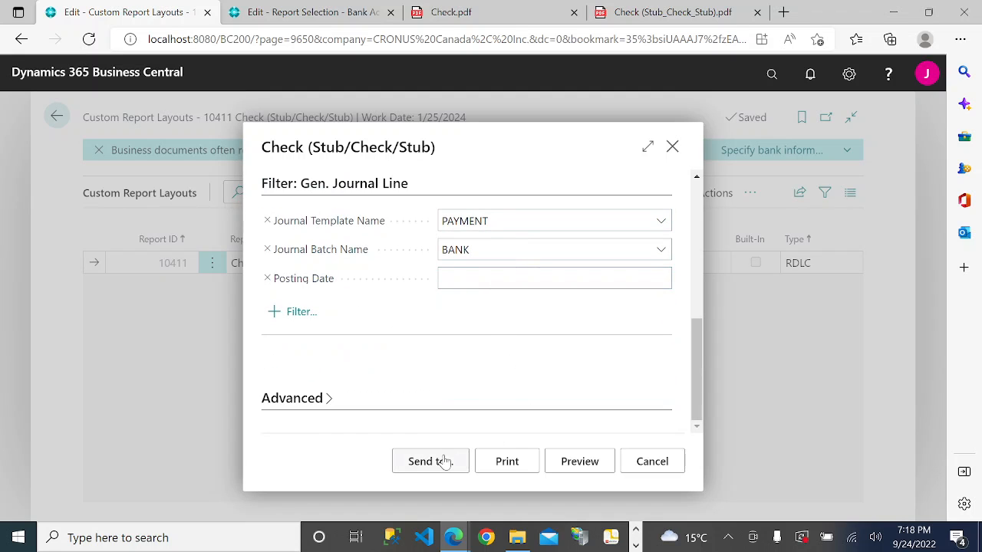
pyautogui.scroll(3, 536, 314)
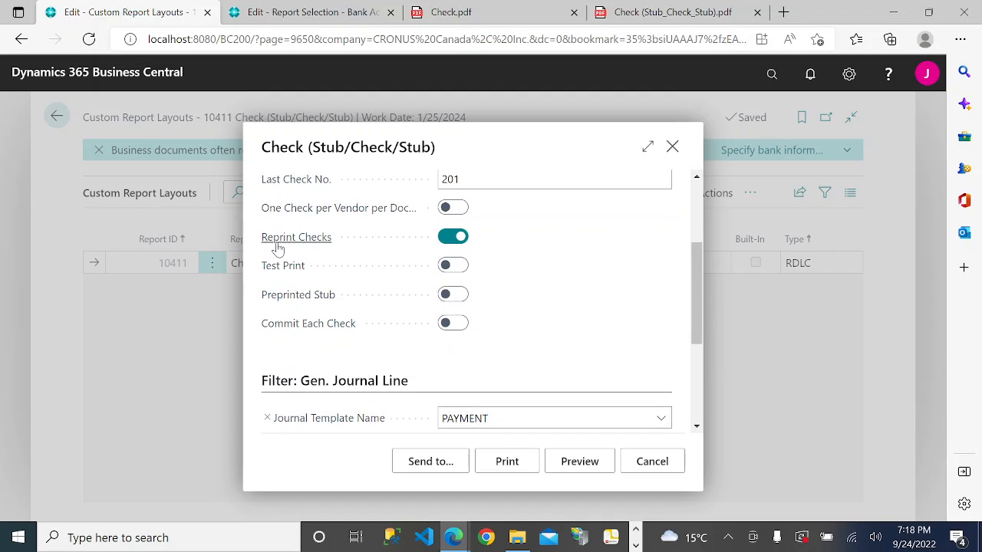
pyautogui.scroll(-3, 568, 371)
pyautogui.click(430, 463)
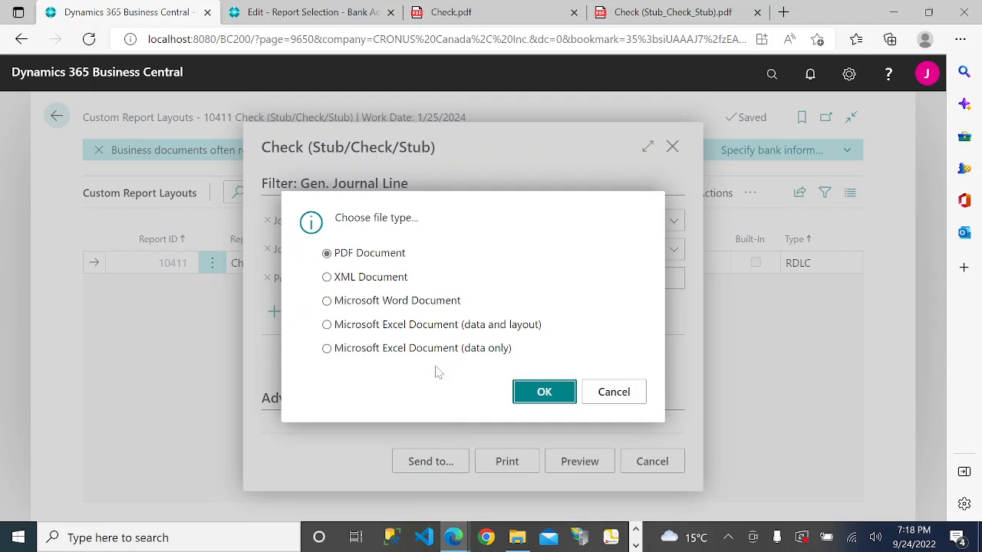
pyautogui.click(541, 392)
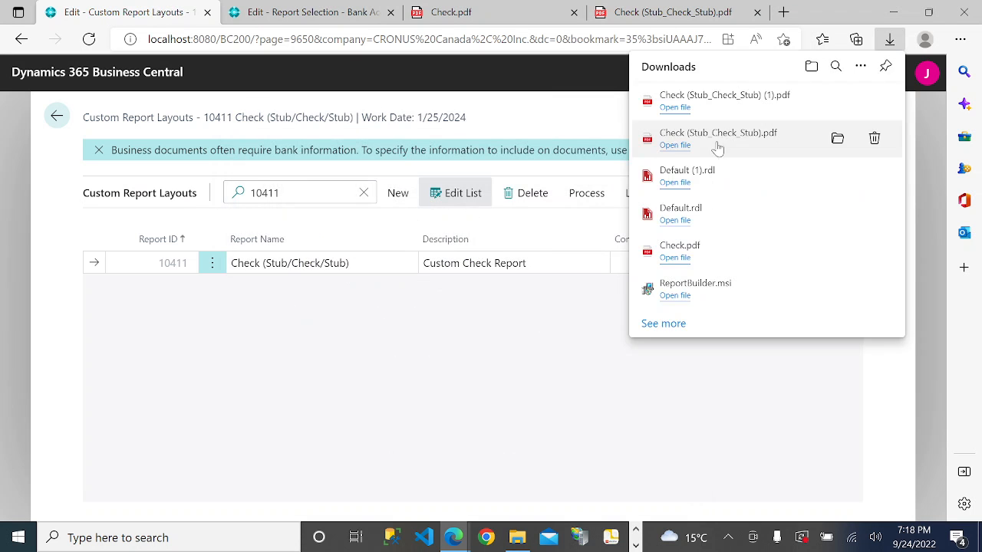
# Open Check (Stub_Check_Stub) (1).pdf from the downloads and examine the fonts and spacing across the stub and check sections
pyautogui.click(674, 107)
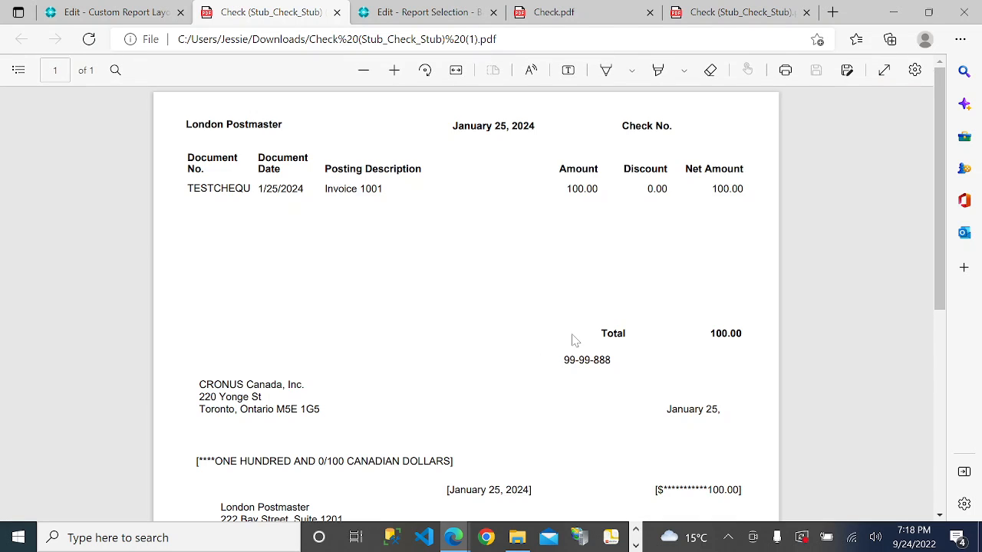
pyautogui.scroll(-4, 573, 368)
pyautogui.scroll(5, 567, 393)
pyautogui.scroll(-3, 466, 307)
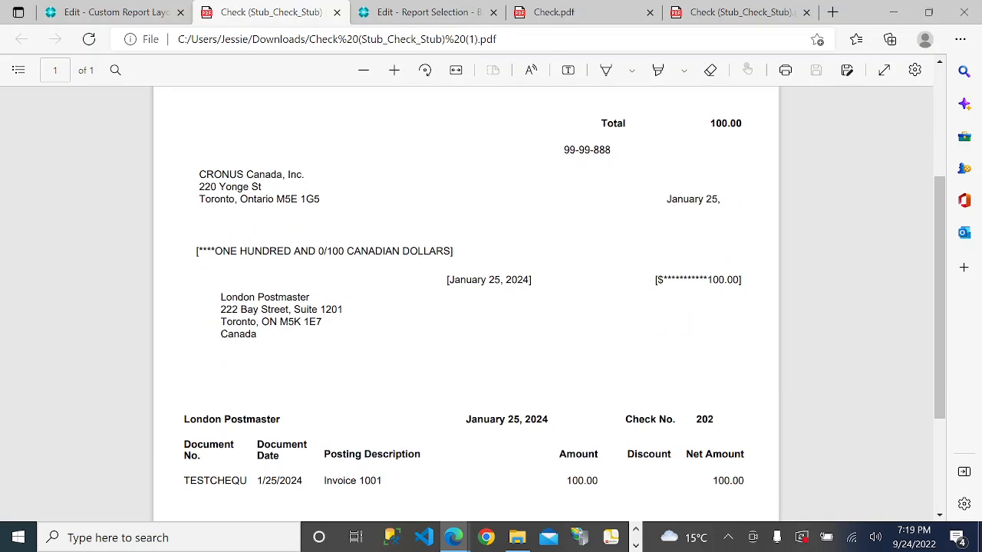
pyautogui.scroll(3, 467, 307)
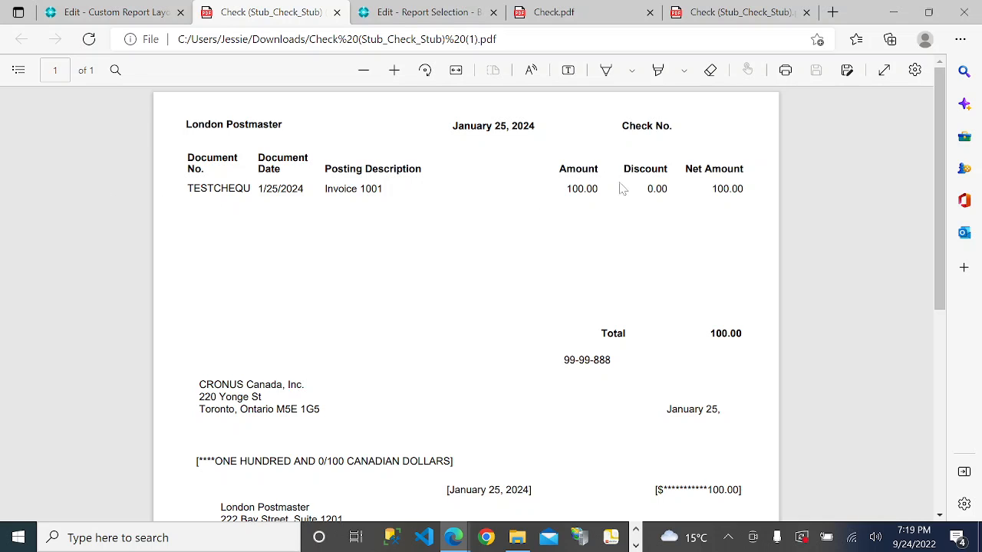
# Open Check (Stub_Check_Stub).pdf from the Downloads folder in a separate window and bring the browser's existing copy to the page top
pyautogui.click(661, 534)
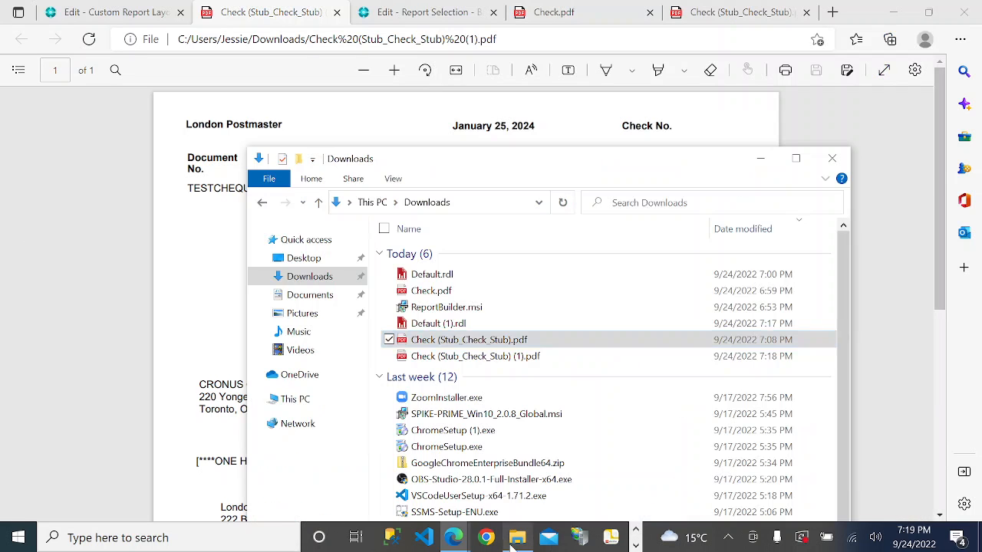
pyautogui.click(517, 537)
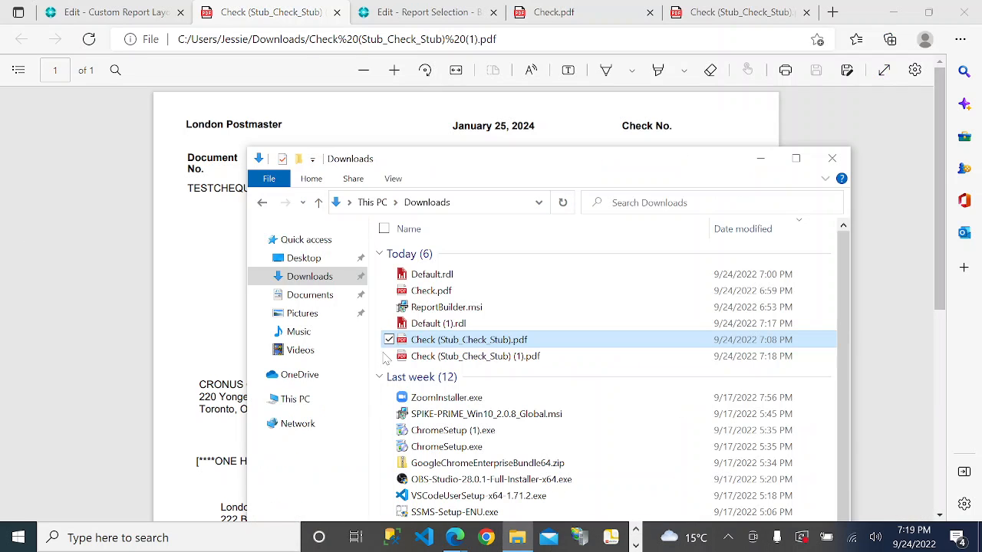
pyautogui.doubleClick(507, 340)
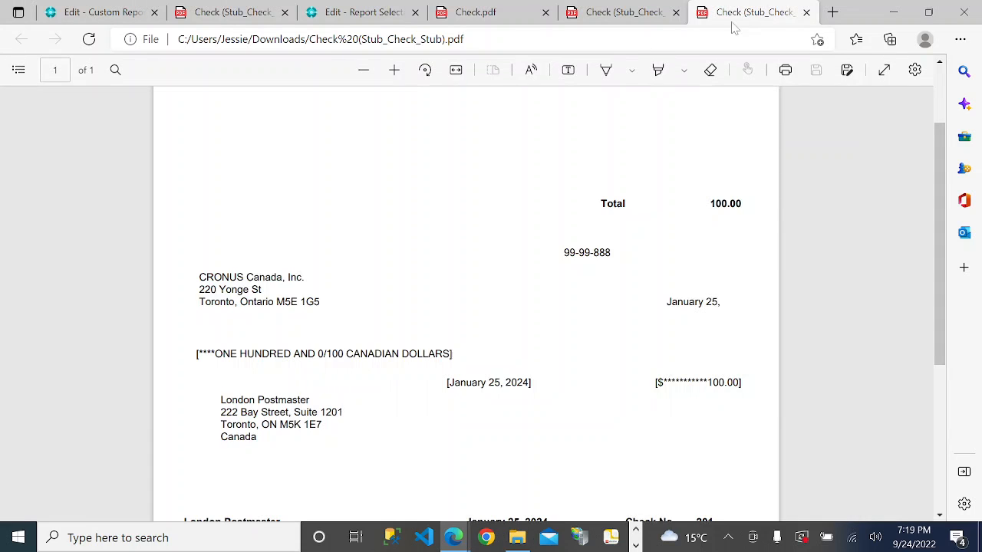
pyautogui.moveTo(736, 14); pyautogui.dragTo(597, 267)
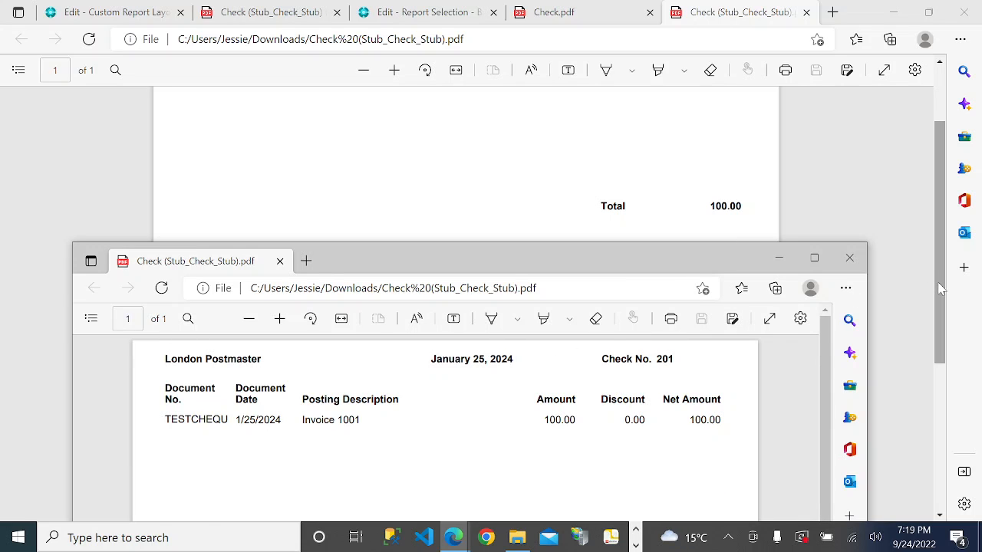
pyautogui.moveTo(941, 288); pyautogui.dragTo(936, 222)
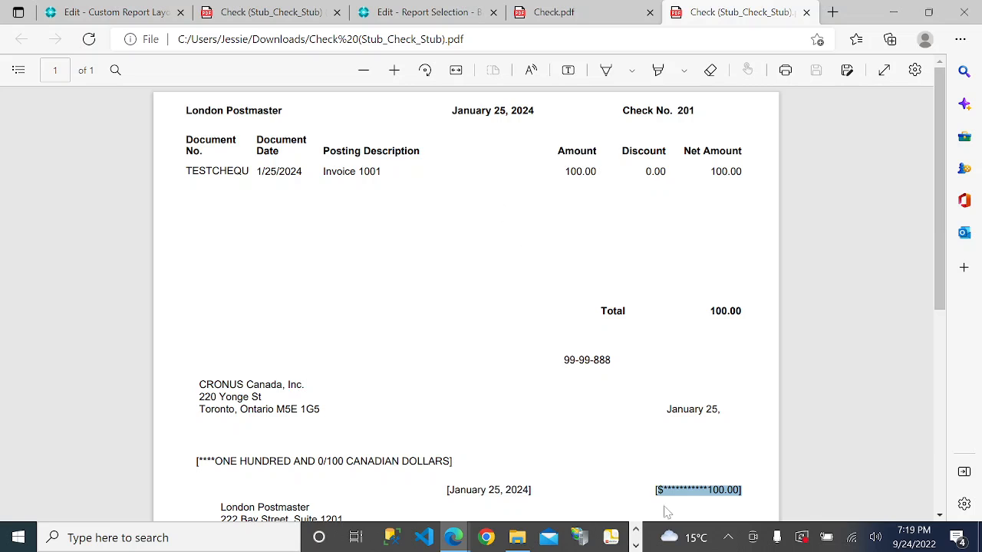
pyautogui.click(636, 546)
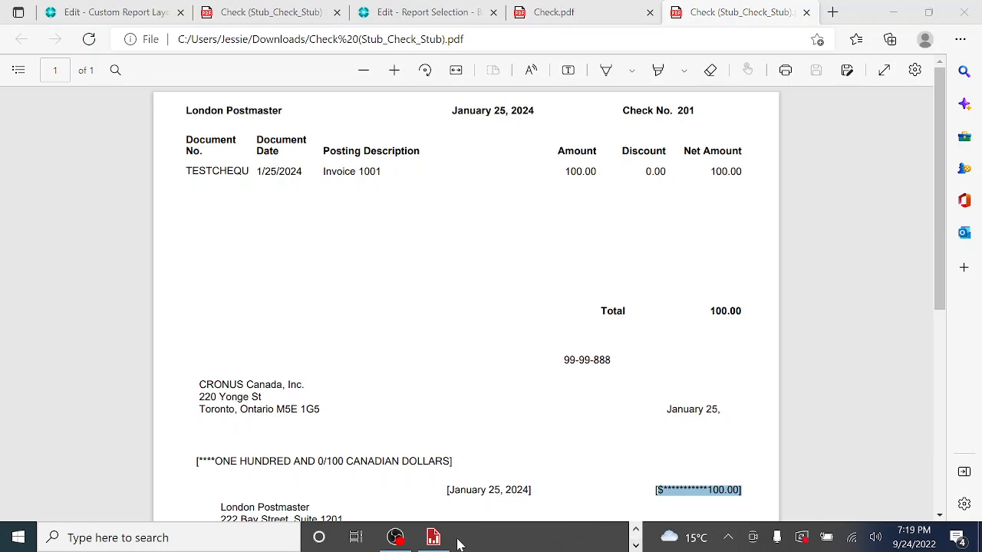
pyautogui.click(636, 529)
pyautogui.click(636, 545)
pyautogui.click(636, 529)
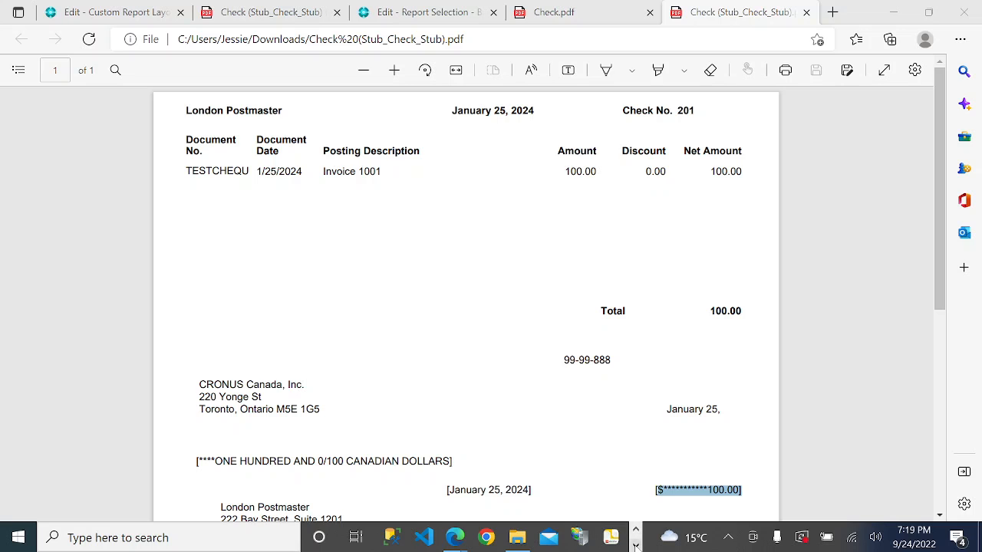
pyautogui.click(635, 546)
pyautogui.click(636, 530)
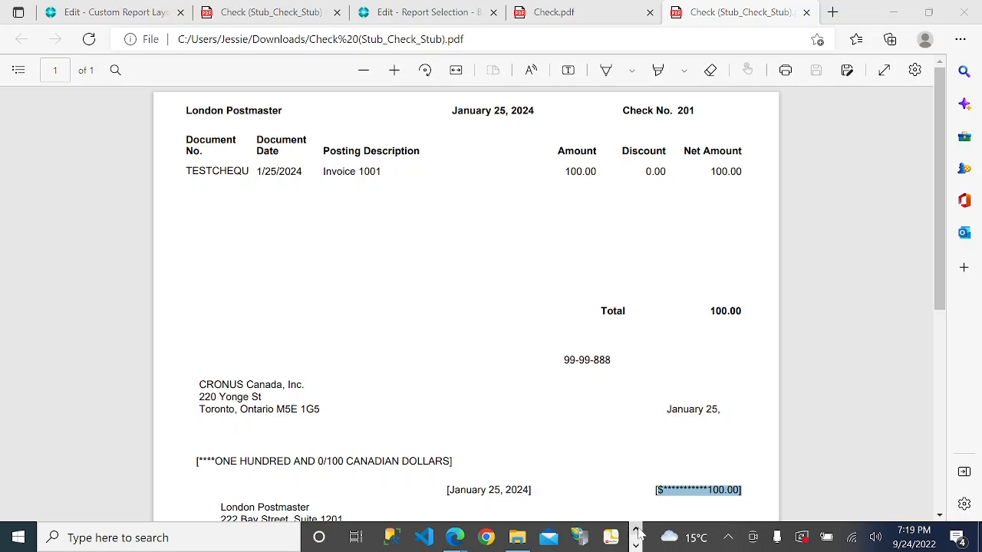
# Open Check (Stub_Check_Stub) (1).pdf from the Downloads folder in its own window and position it over the earlier check PDF for comparison
pyautogui.click(516, 537)
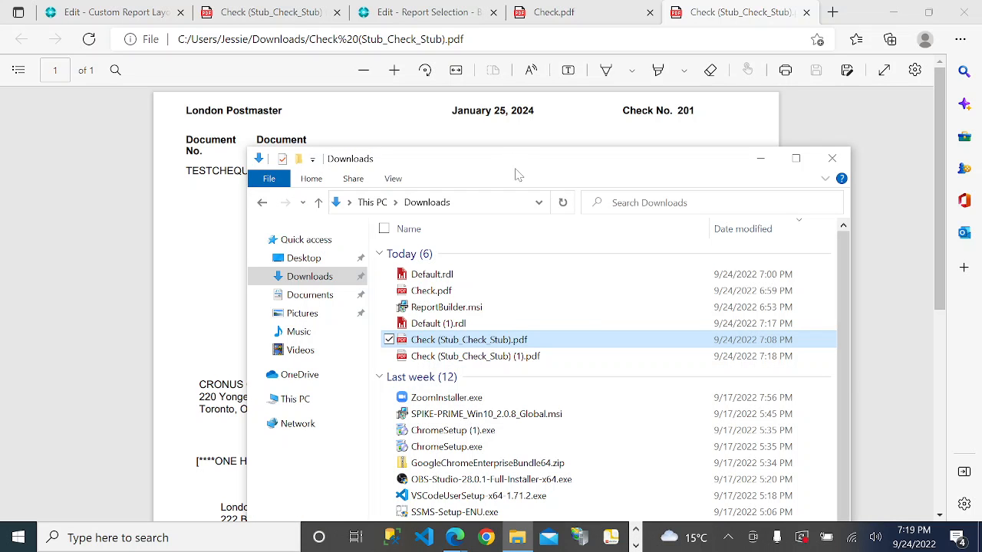
pyautogui.doubleClick(466, 356)
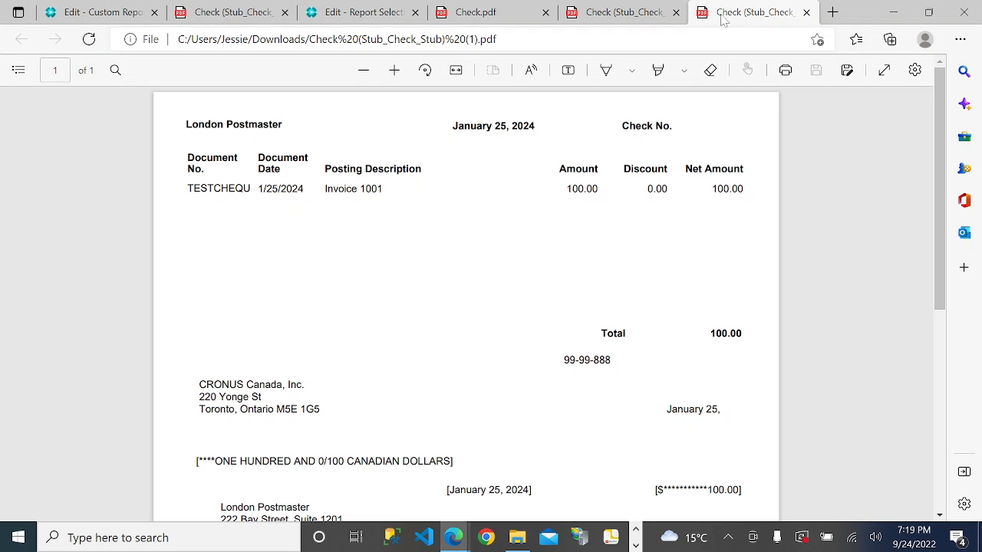
pyautogui.moveTo(732, 15); pyautogui.dragTo(569, 258)
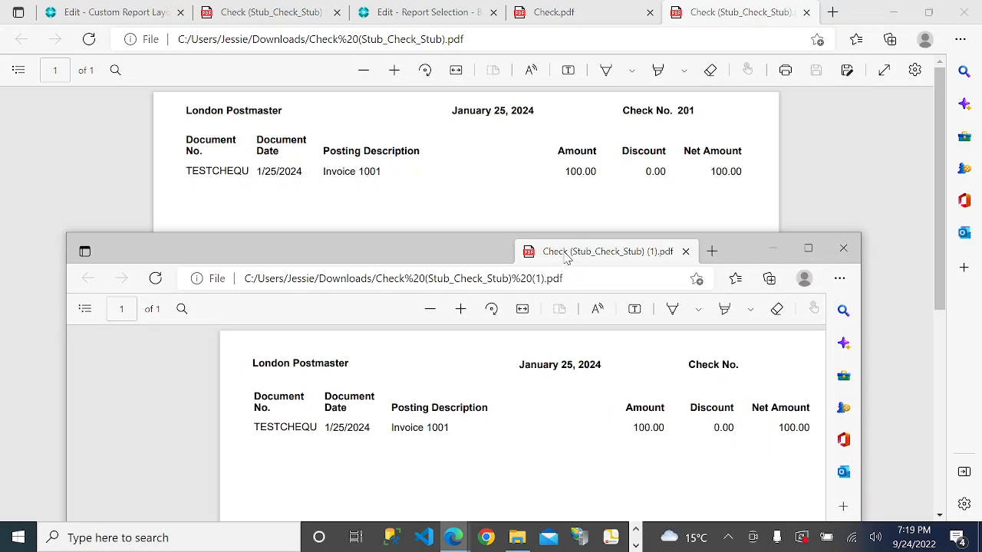
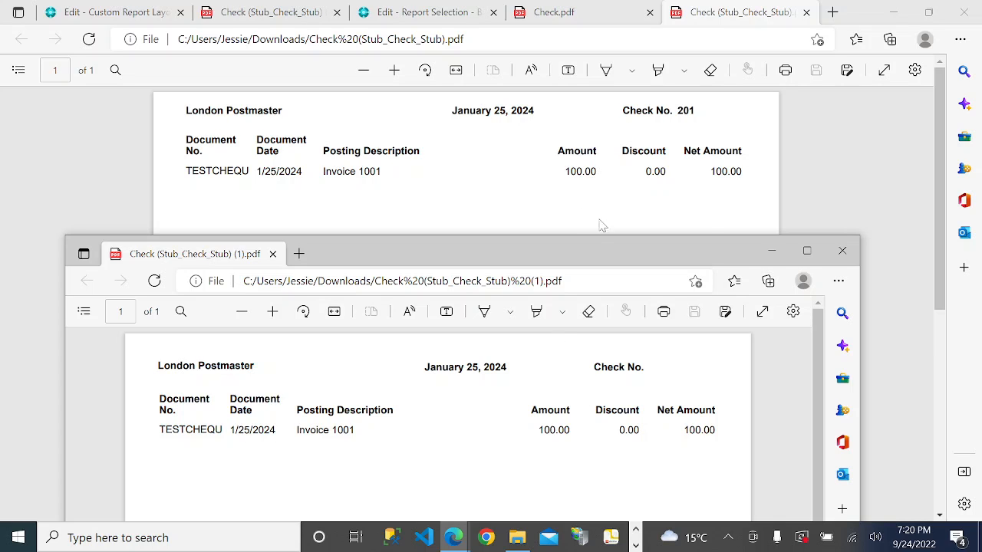
pyautogui.moveTo(578, 258); pyautogui.dragTo(581, 212)
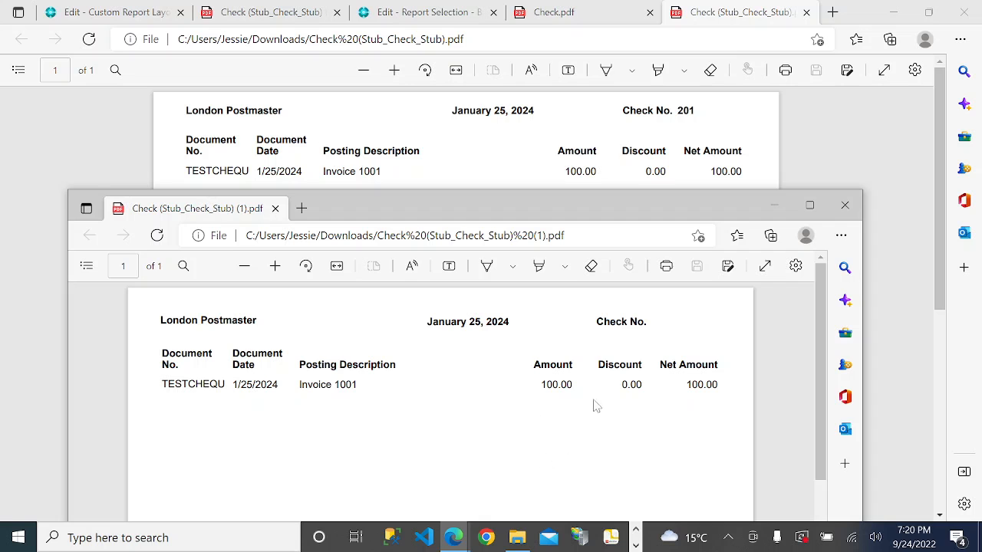
pyautogui.moveTo(622, 210); pyautogui.dragTo(637, 96)
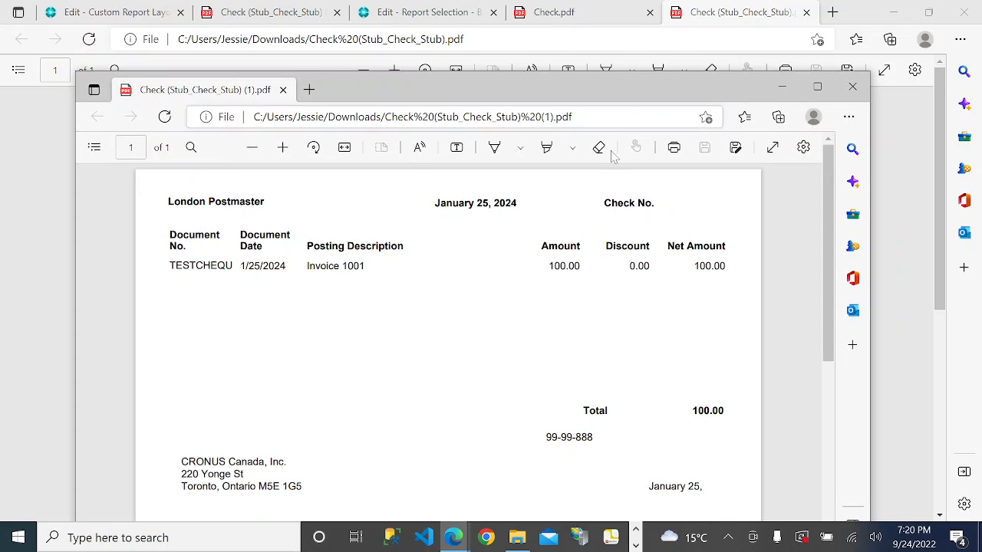
# Review the check section of Check (Stub_Check_Stub) (1).pdf and highlight the amount-in-words line to inspect its font
pyautogui.scroll(-2, 650, 375)
pyautogui.scroll(-3, 652, 380)
pyautogui.scroll(3, 666, 373)
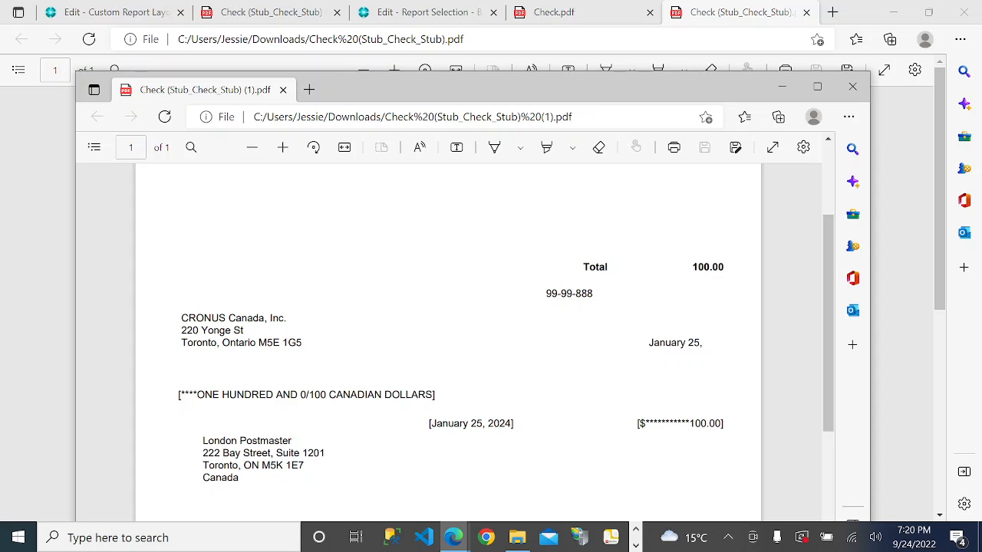
pyautogui.moveTo(173, 396); pyautogui.dragTo(434, 395)
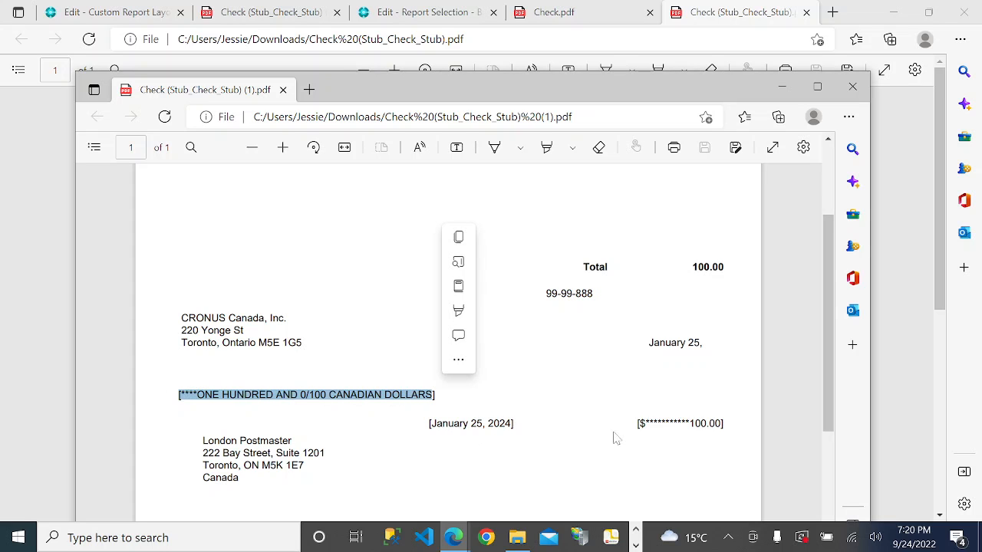
# Highlight the numeric amount in the newer check PDF and uncover the earlier check PDF's check section for comparison
pyautogui.click(678, 433)
pyautogui.moveTo(673, 96); pyautogui.dragTo(635, 444)
pyautogui.scroll(-3, 662, 302)
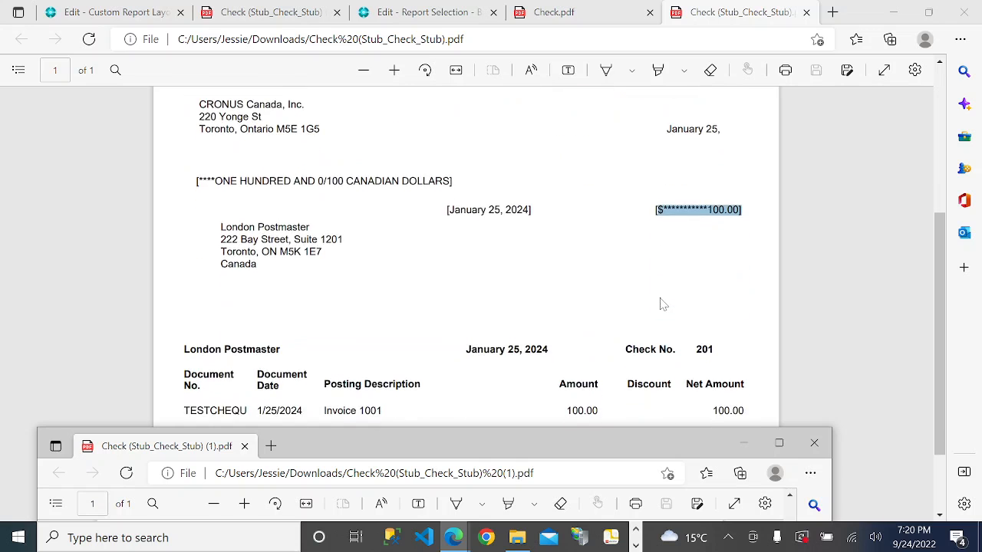
pyautogui.moveTo(570, 433); pyautogui.dragTo(597, 292)
pyautogui.click(606, 224)
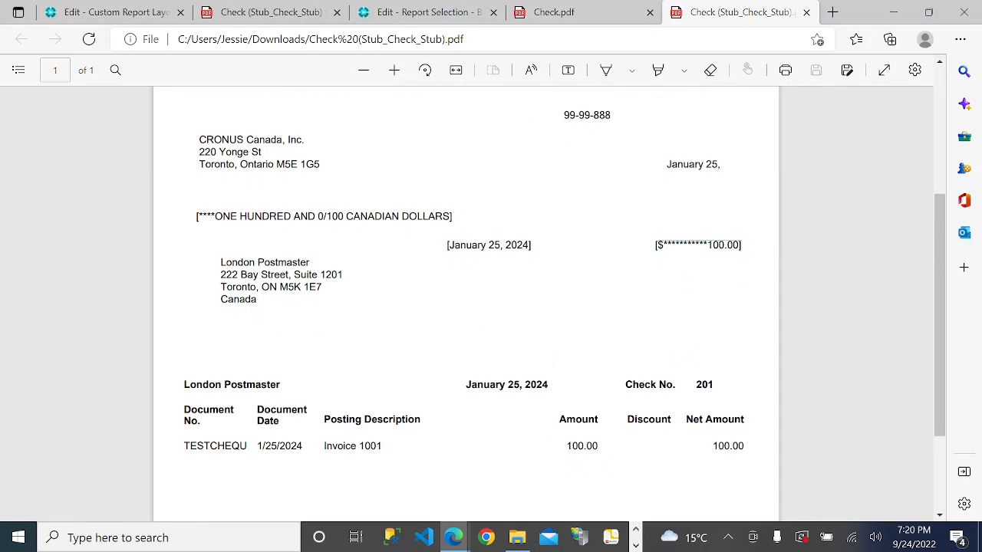
pyautogui.click(635, 542)
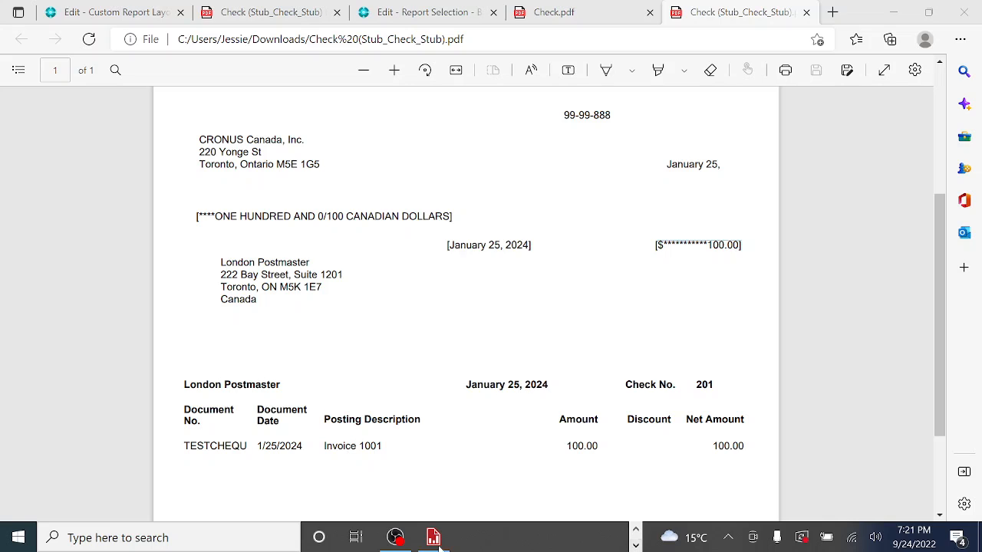
pyautogui.click(636, 529)
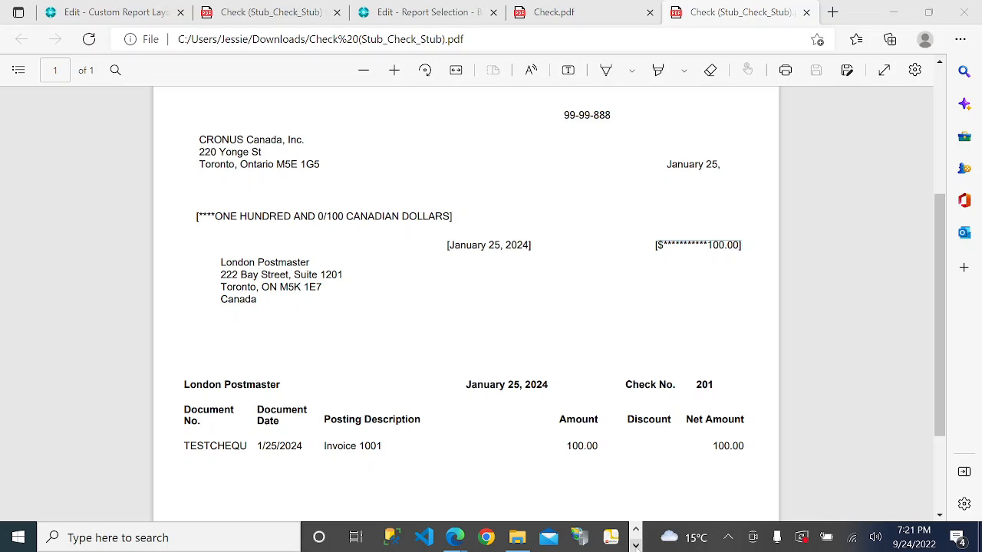
pyautogui.click(636, 545)
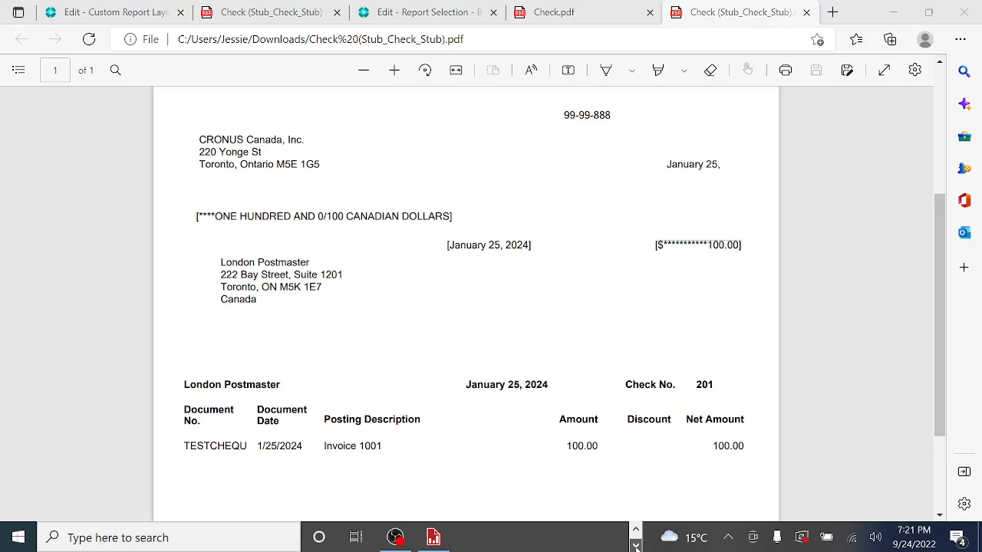
pyautogui.click(434, 537)
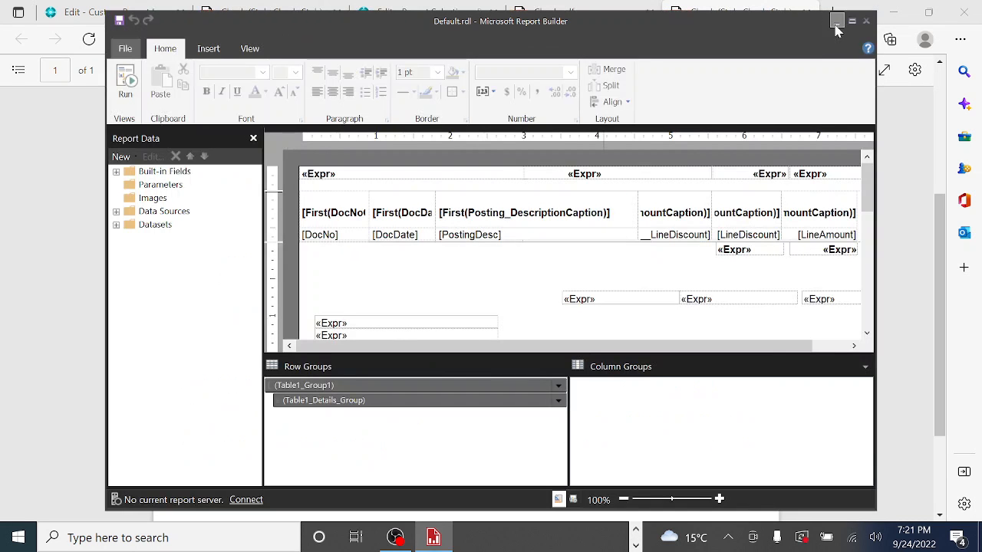
pyautogui.click(836, 21)
# Reopen Check (Stub_Check_Stub) (1).pdf from the Downloads folder in its own window and place it over the lower part of the earlier check
pyautogui.click(517, 538)
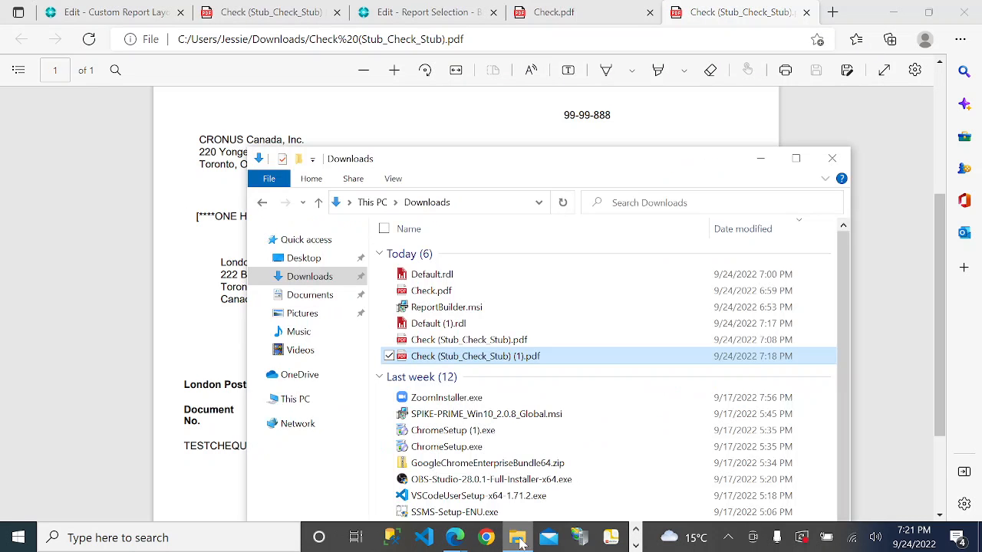
pyautogui.doubleClick(521, 359)
pyautogui.moveTo(747, 12); pyautogui.dragTo(641, 311)
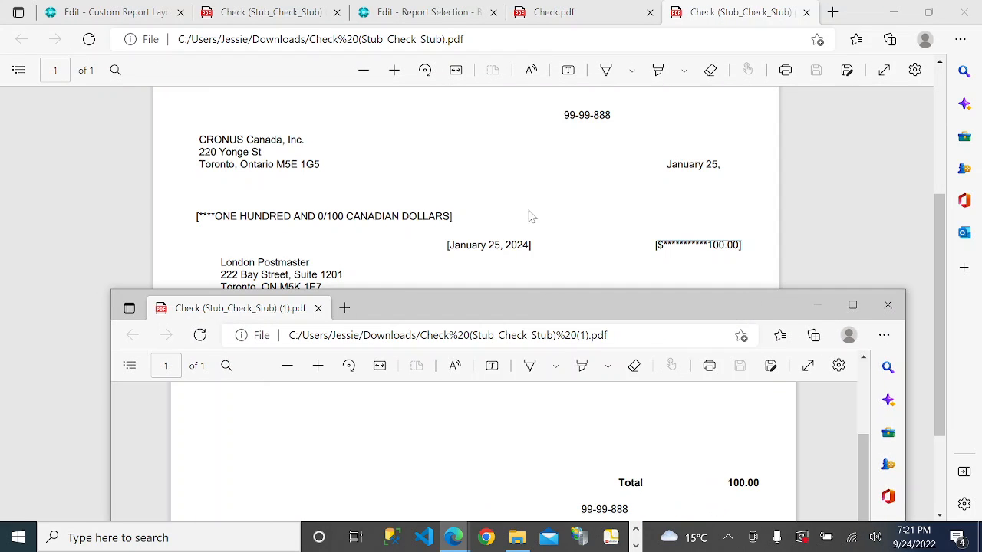
# Compare the amount, date and address lines of the check sections in the two check PDFs
pyautogui.scroll(-1, 719, 256)
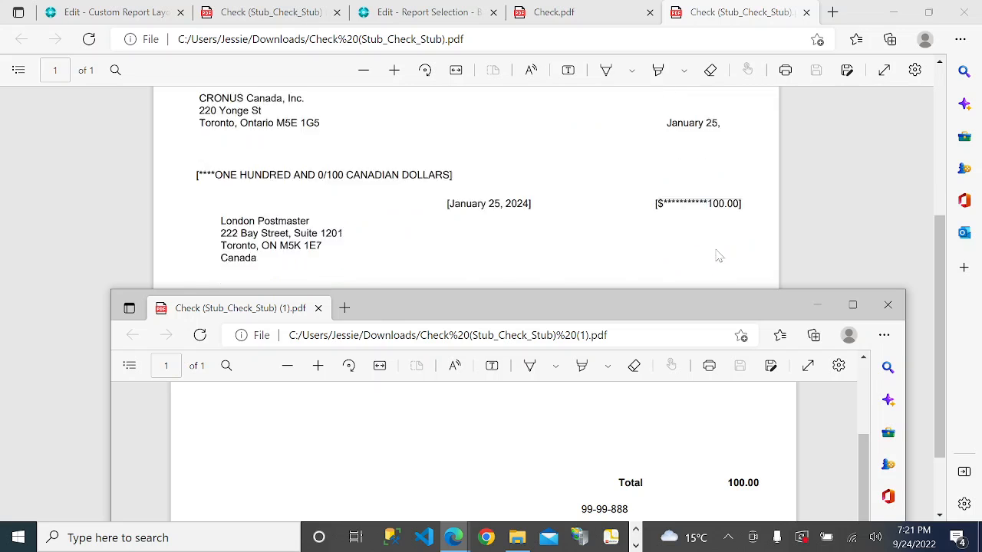
pyautogui.scroll(-2, 718, 255)
pyautogui.scroll(4, 767, 429)
pyautogui.scroll(-1, 771, 435)
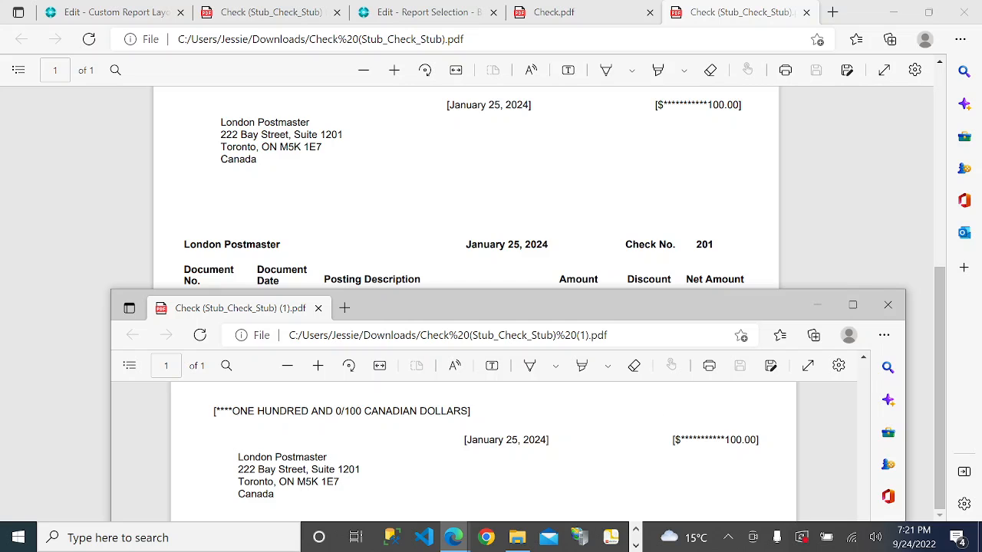
pyautogui.scroll(3, 606, 159)
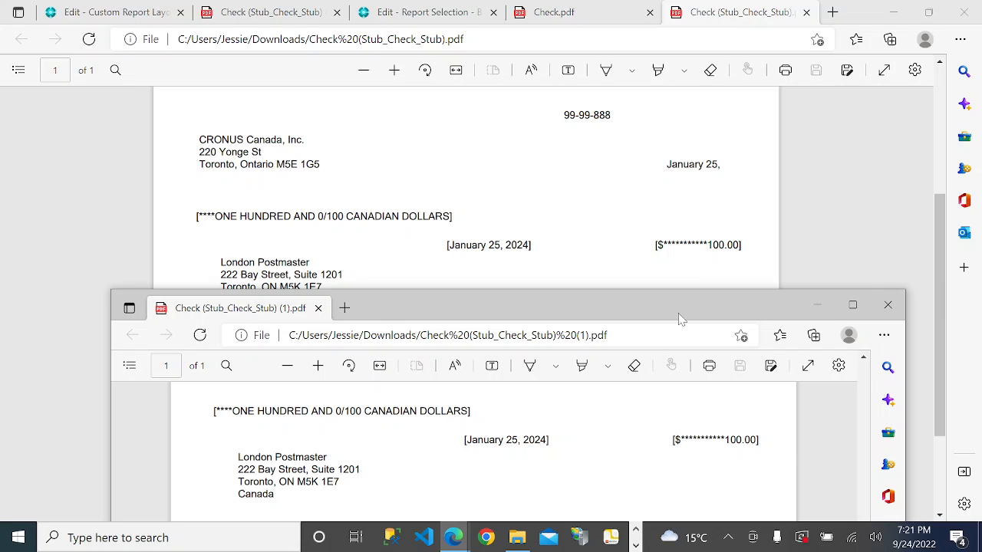
pyautogui.moveTo(678, 311); pyautogui.dragTo(649, 181)
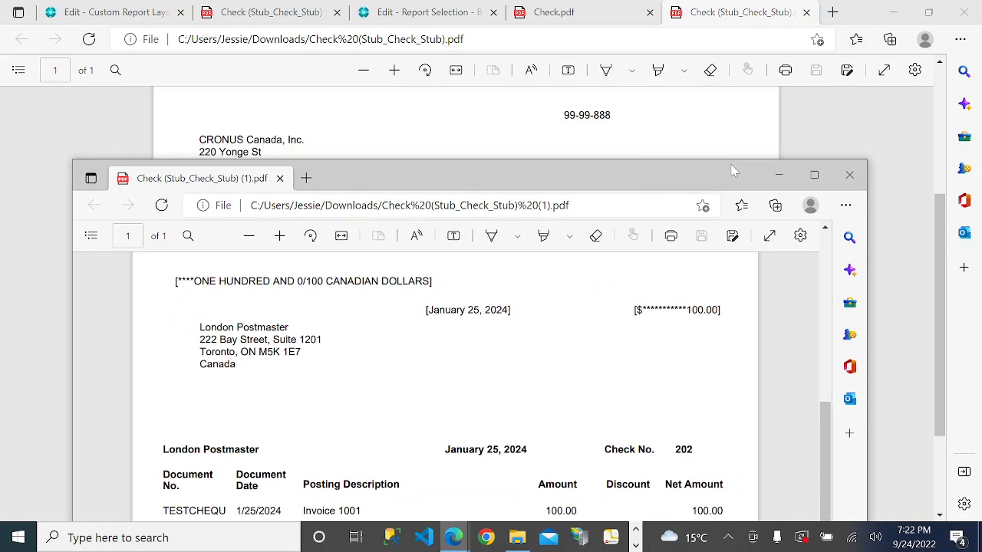
# Close both compared check PDFs and return to the Custom Report Layouts page for report 10411
pyautogui.click(849, 177)
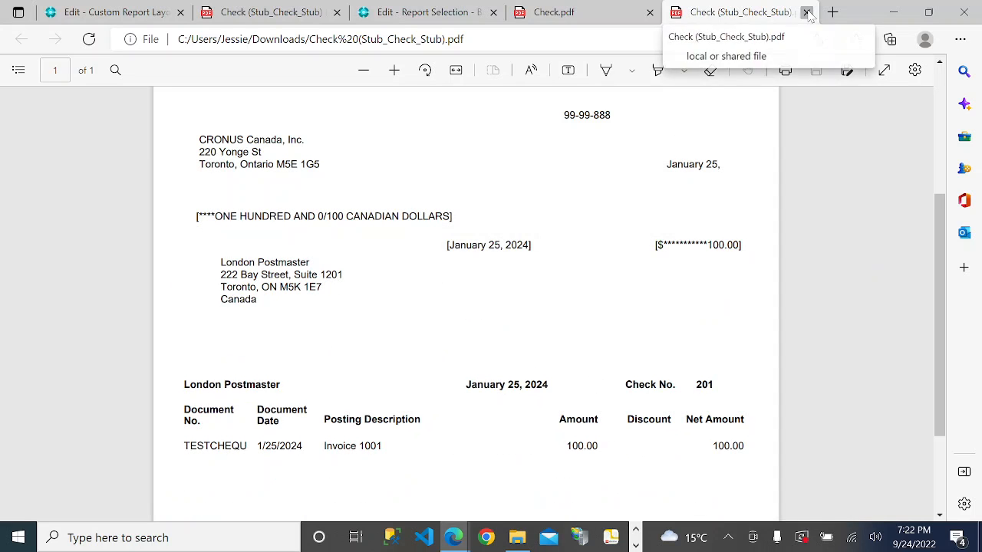
pyautogui.click(807, 12)
pyautogui.click(447, 12)
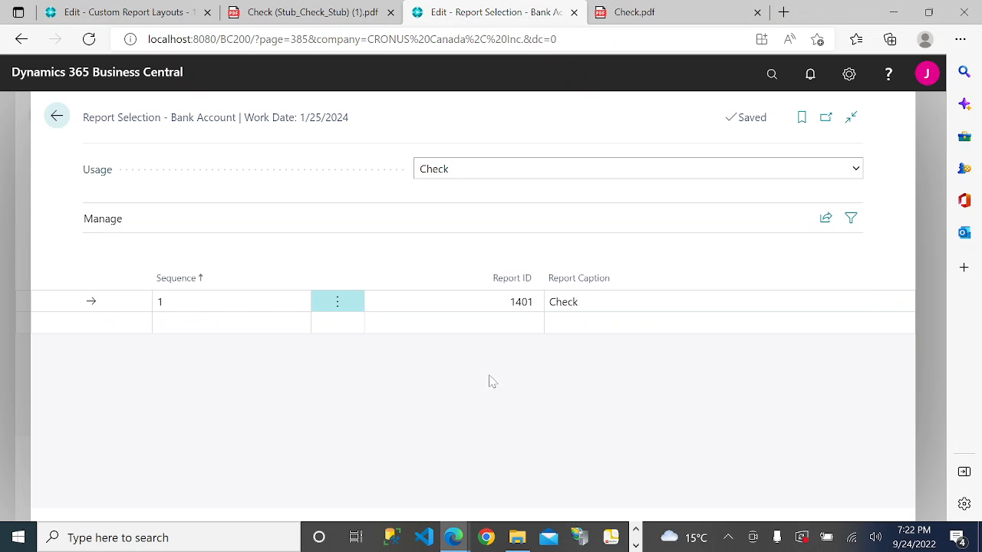
pyautogui.click(161, 15)
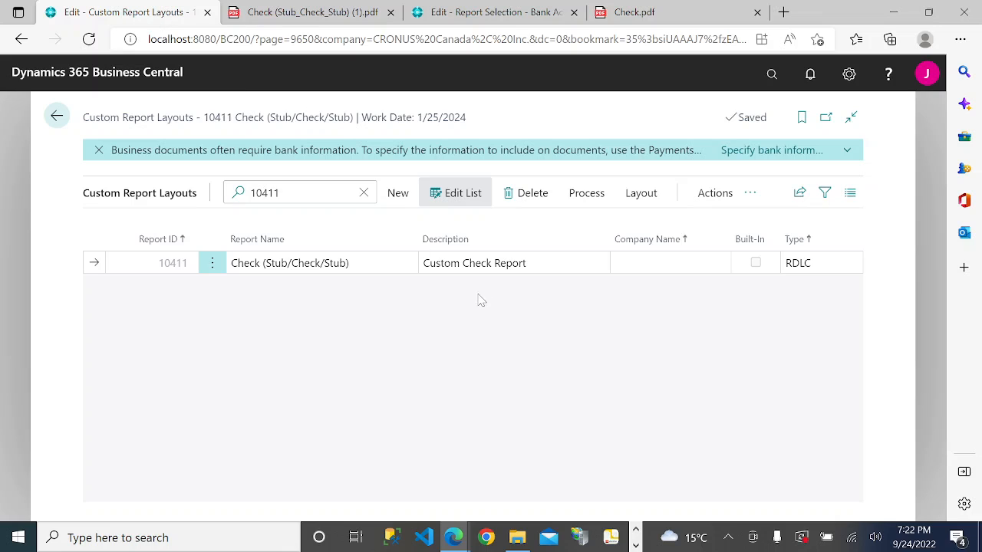
# Find and open the Payment Journals page and bring up the check printing options for the BANK batch
pyautogui.click(770, 77)
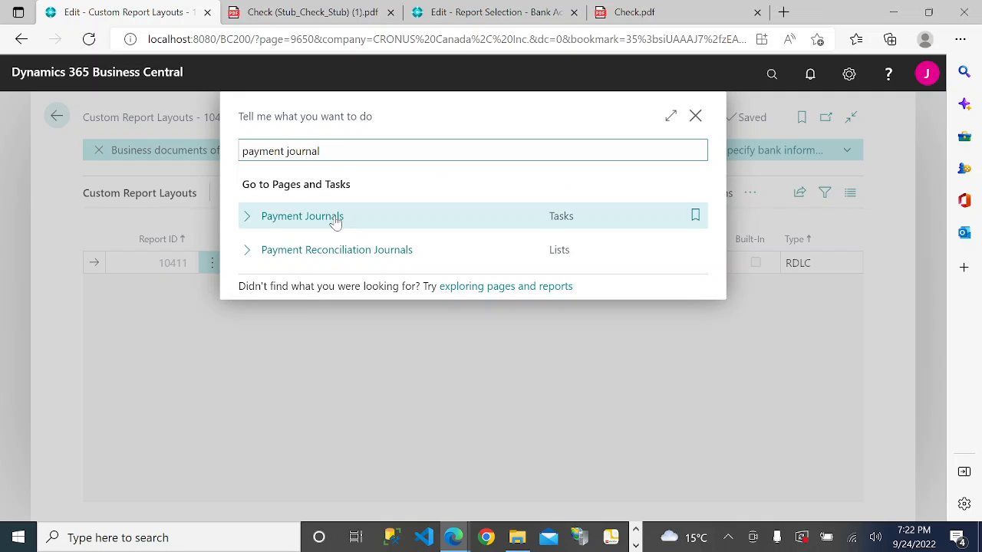
pyautogui.click(334, 219)
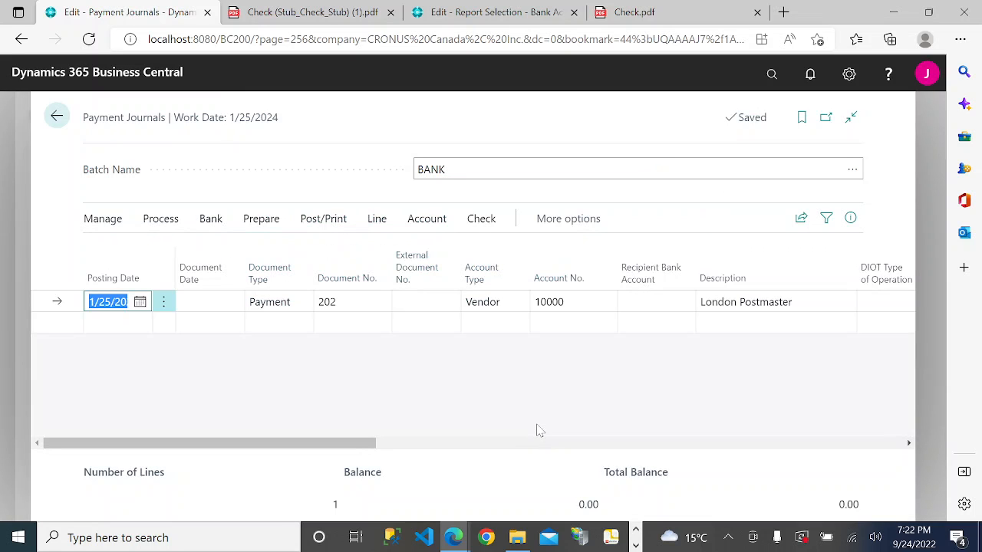
pyautogui.click(476, 220)
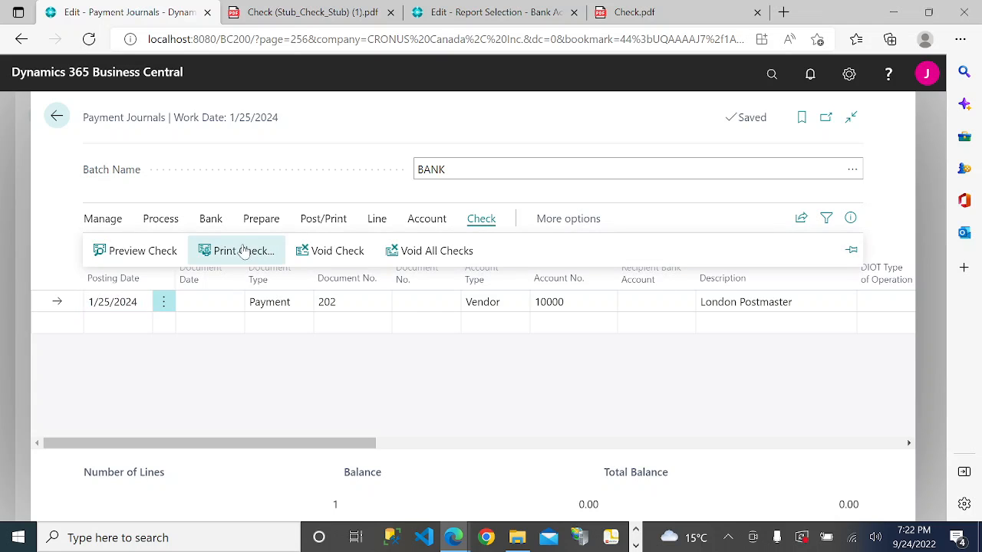
pyautogui.click(244, 252)
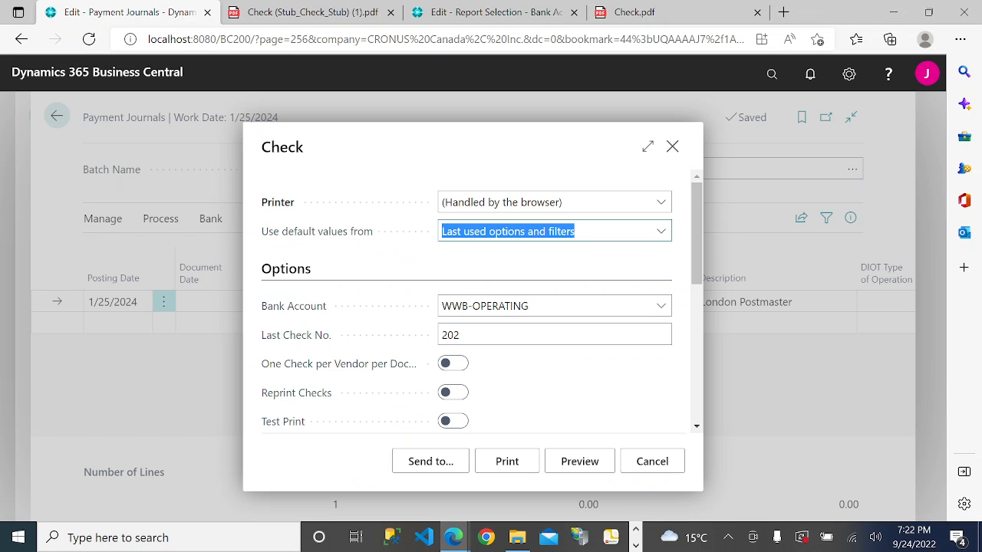
# Enable Reprint Checks and send the check to a file as a PDF Document
pyautogui.scroll(-1, 534, 328)
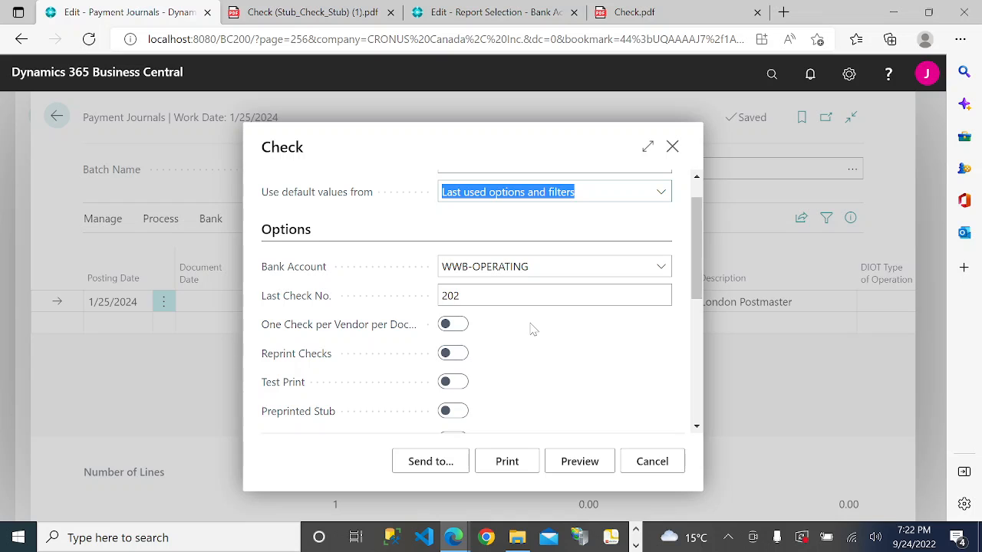
pyautogui.click(454, 354)
pyautogui.scroll(-3, 504, 344)
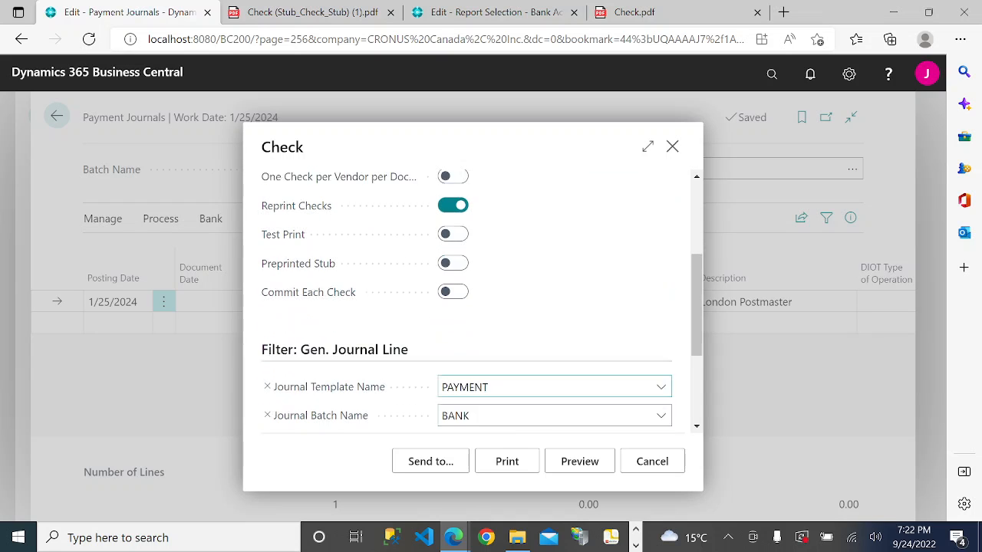
pyautogui.click(455, 461)
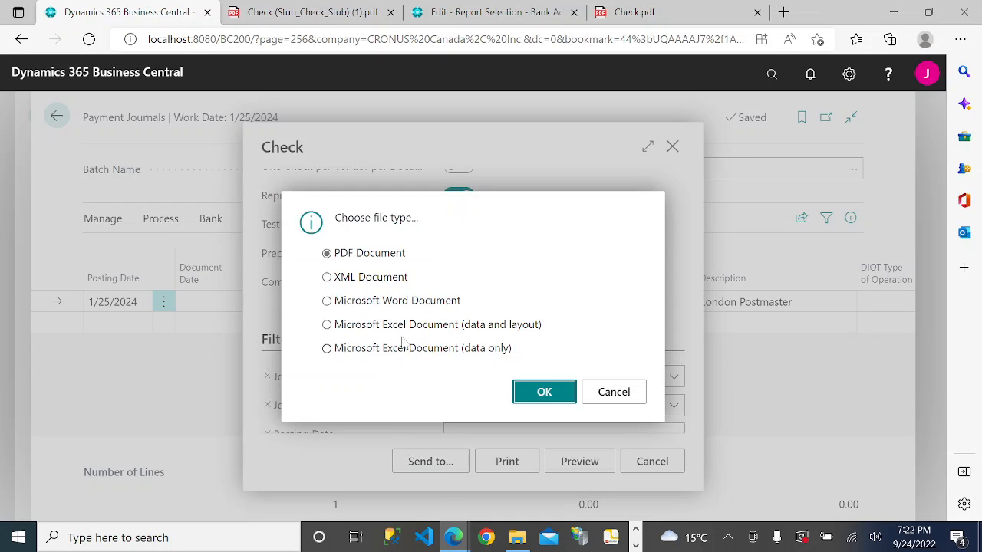
pyautogui.click(554, 399)
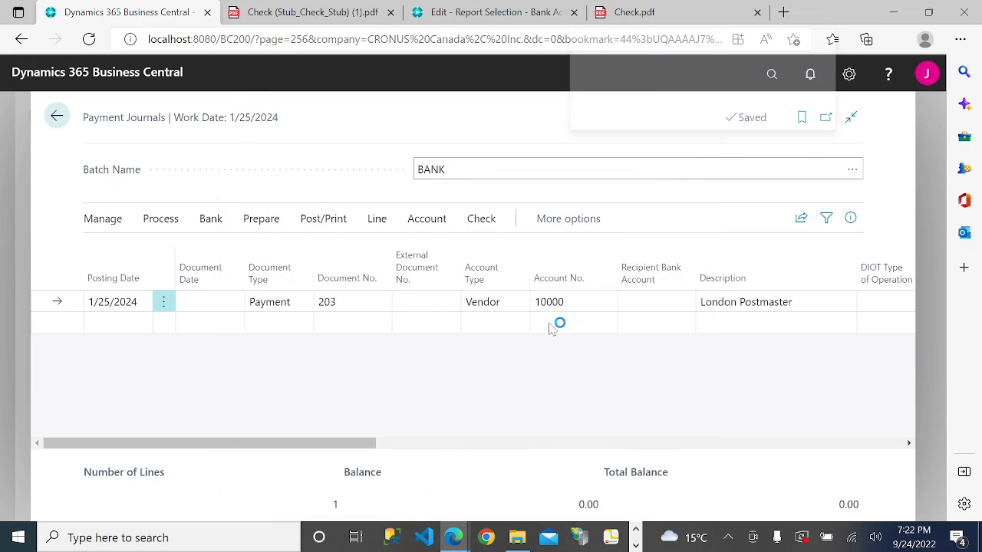
# Open the downloaded Check (1).pdf and review its stub and check sections
pyautogui.click(674, 108)
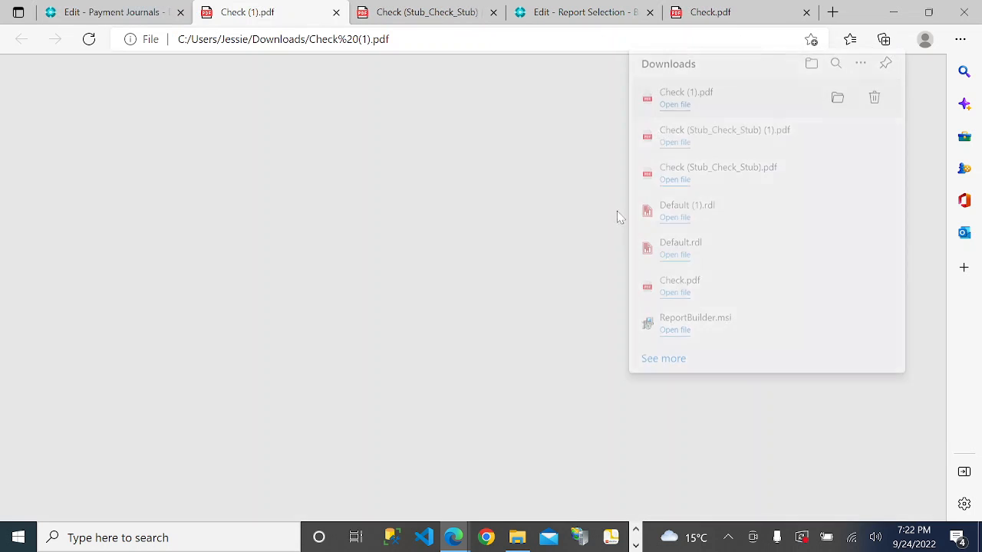
pyautogui.scroll(-3, 582, 338)
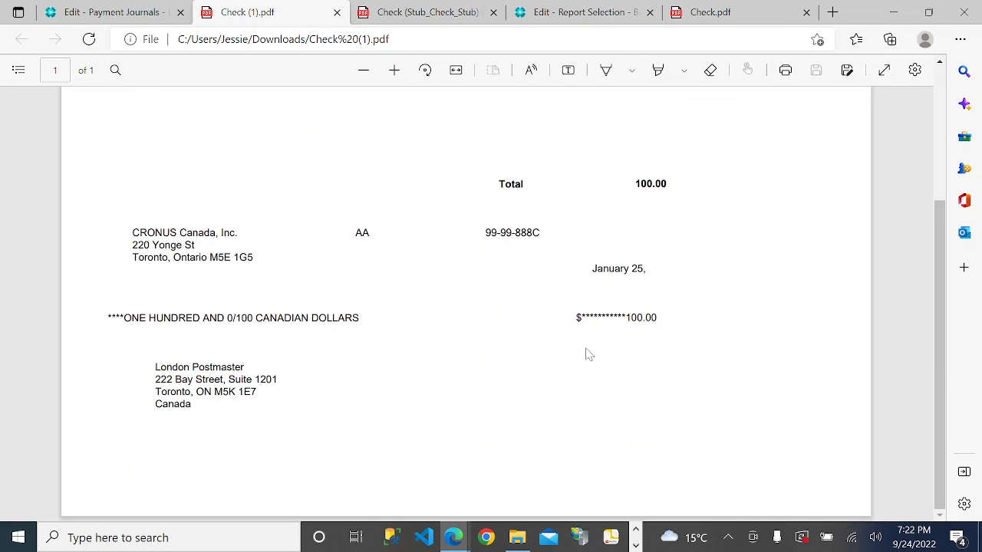
pyautogui.scroll(3, 588, 355)
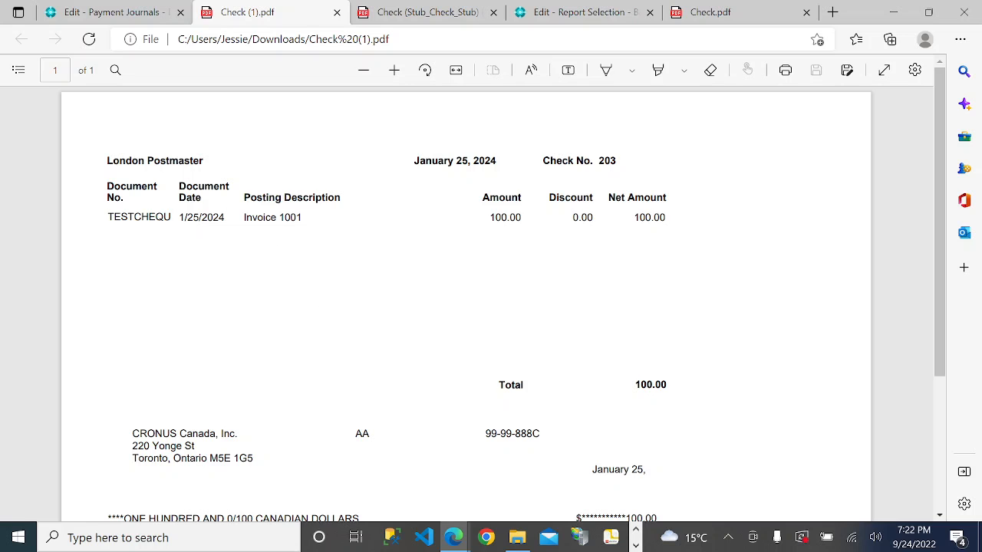
pyautogui.scroll(-3, 475, 357)
pyautogui.scroll(3, 480, 361)
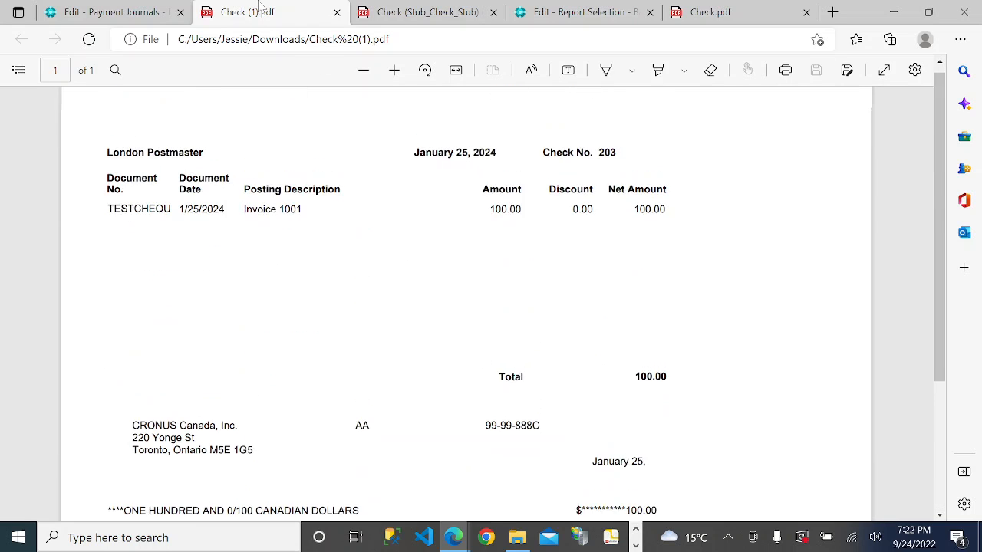
# Return to Business Central, search for "report layout selection" and open the Report Layout Selection page
pyautogui.click(111, 11)
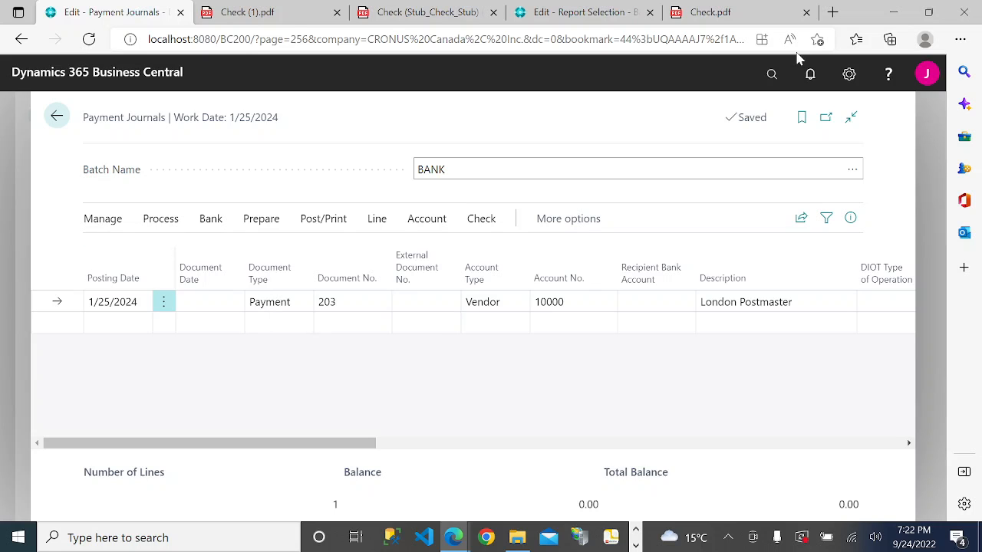
pyautogui.click(772, 74)
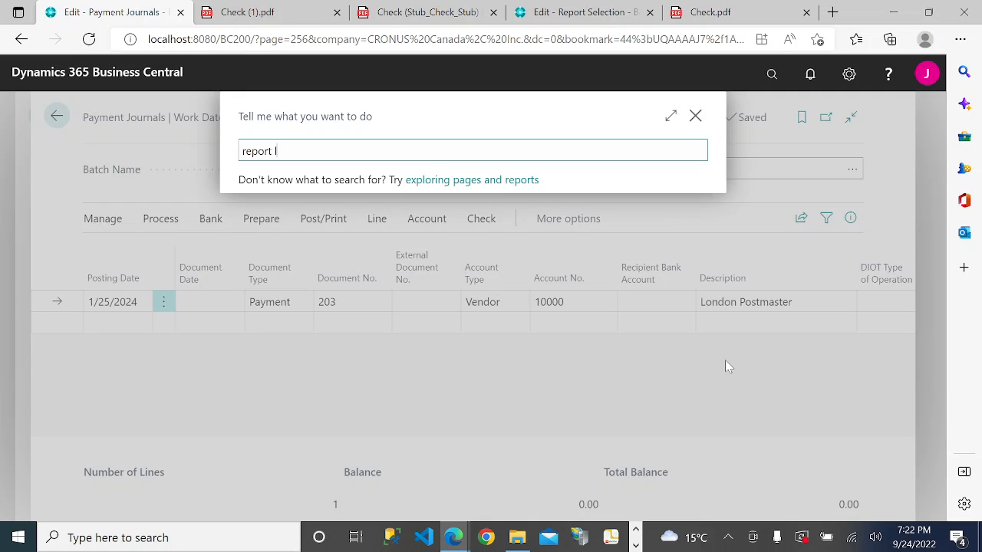
pyautogui.write('report layout se')
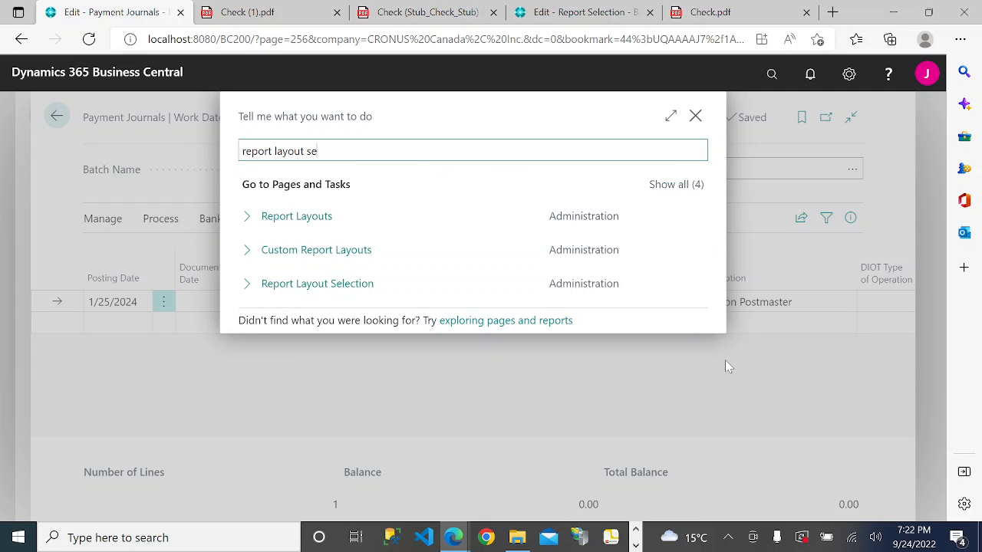
pyautogui.write('lection')
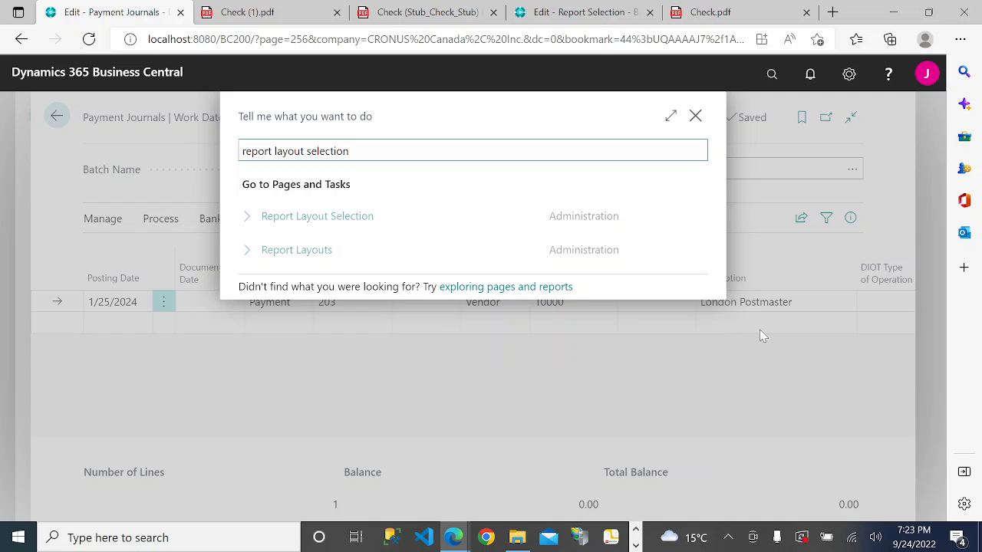
pyautogui.click(342, 222)
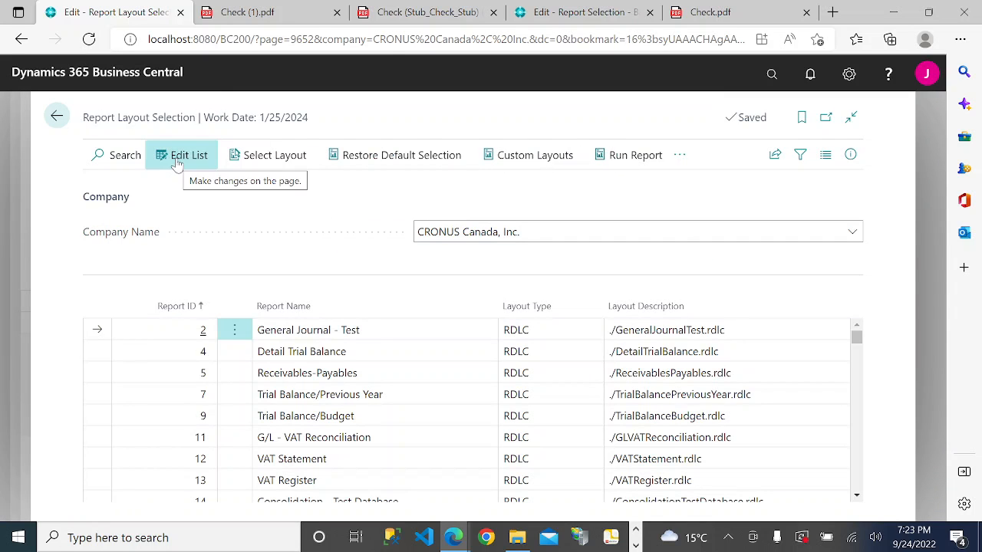
# Find report 10411 and set its layout type to Custom Layout, choosing the Custom Check Report layout
pyautogui.click(120, 157)
pyautogui.write('10411')
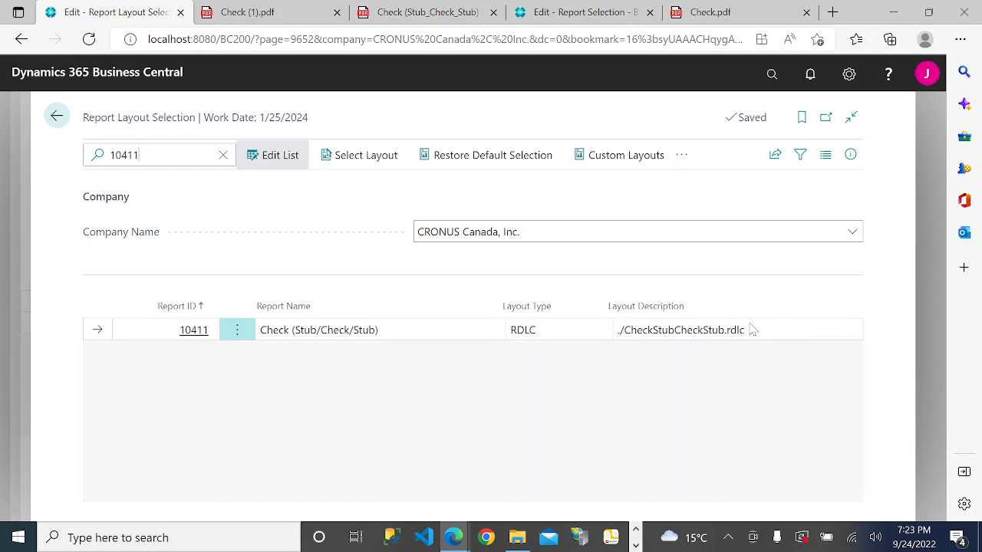
pyautogui.click(568, 338)
pyautogui.click(566, 379)
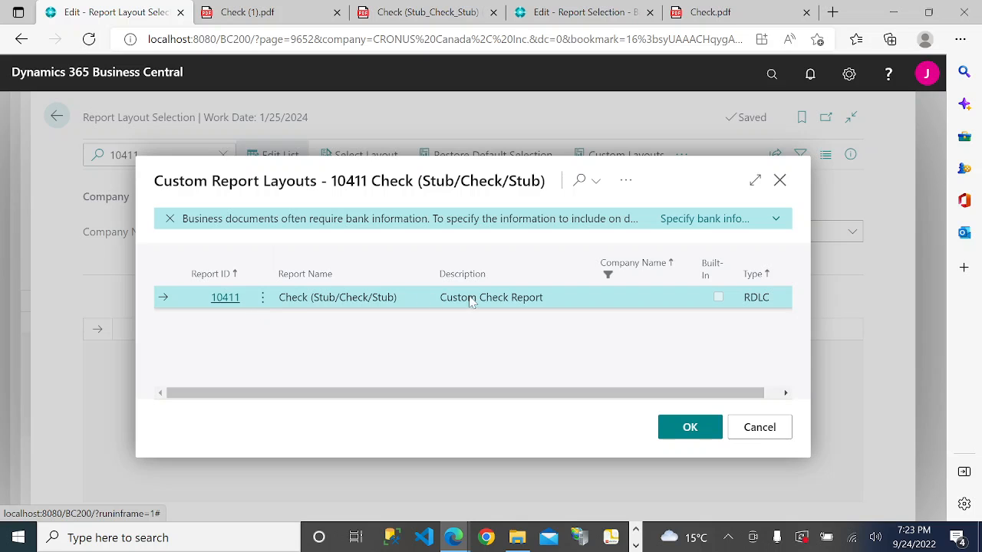
pyautogui.click(689, 428)
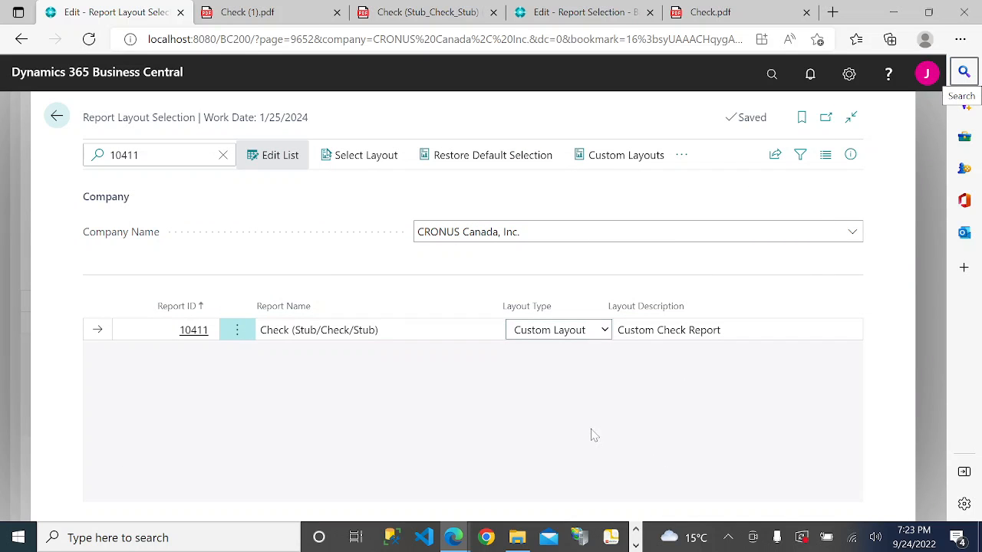
# Leave Report Layout Selection, search for "report selection ba" and open the Report Selection - Bank Account page
pyautogui.click(56, 116)
pyautogui.click(771, 74)
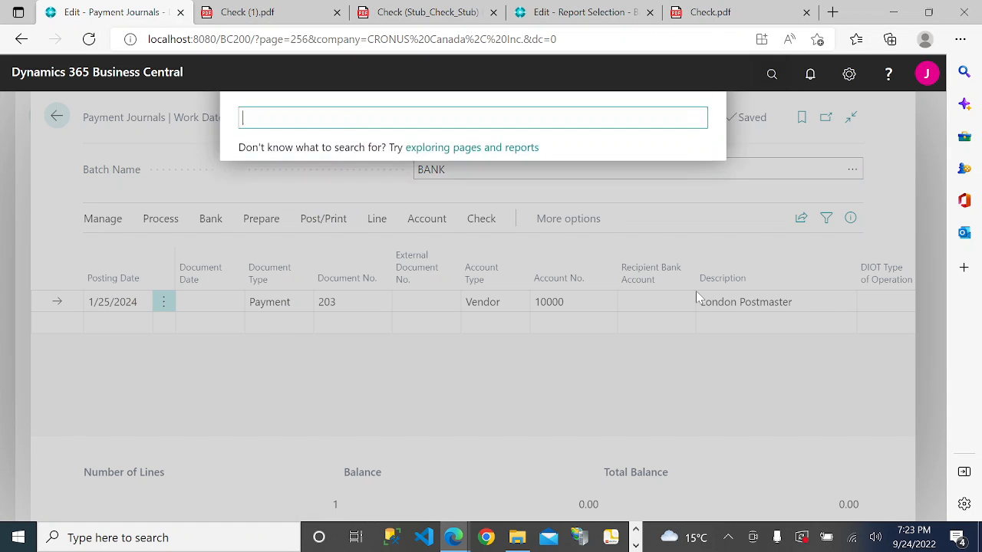
pyautogui.write('report s')
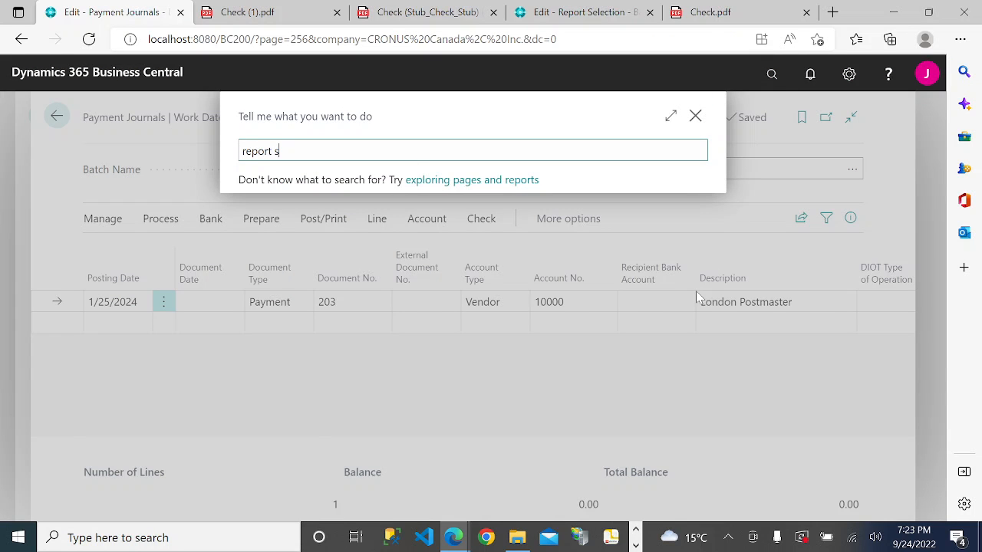
pyautogui.write('ba')
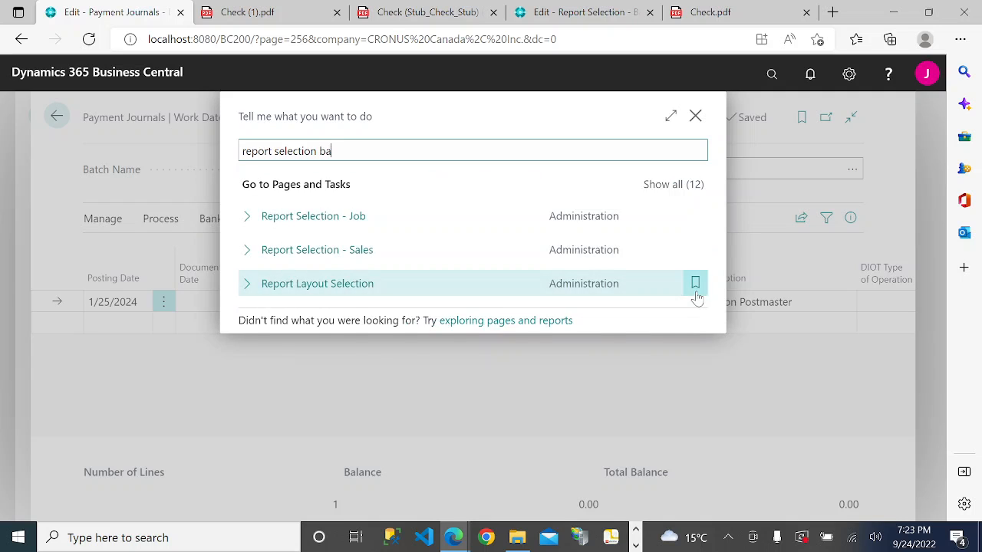
pyautogui.click(402, 218)
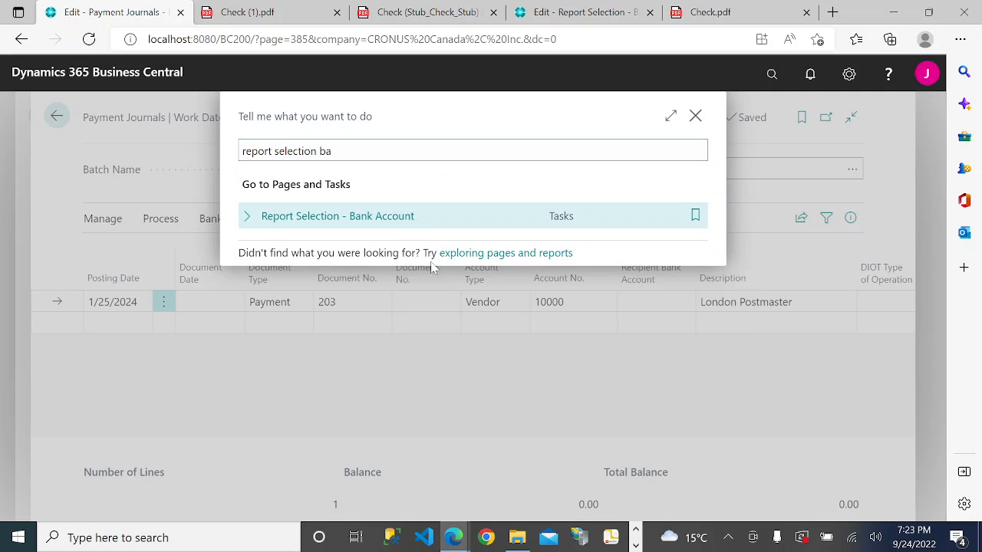
# Choose the Check usage and set the report ID of sequence 1 to 10411
pyautogui.click(856, 169)
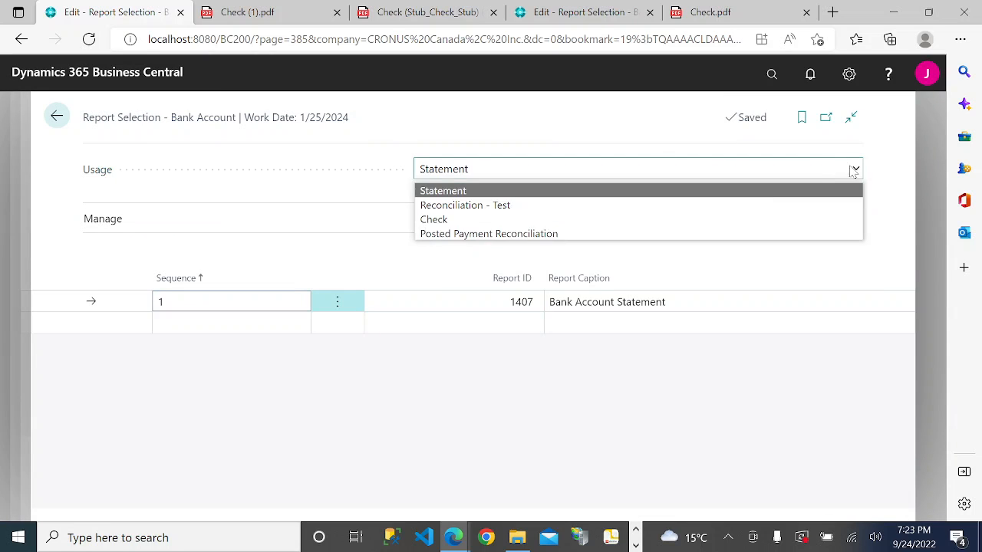
pyautogui.click(500, 221)
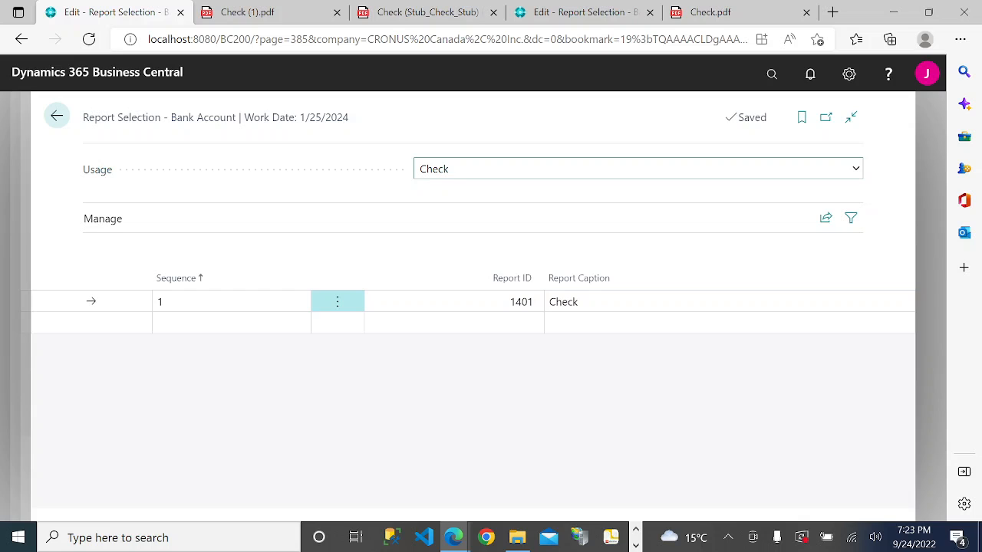
pyautogui.click(452, 303)
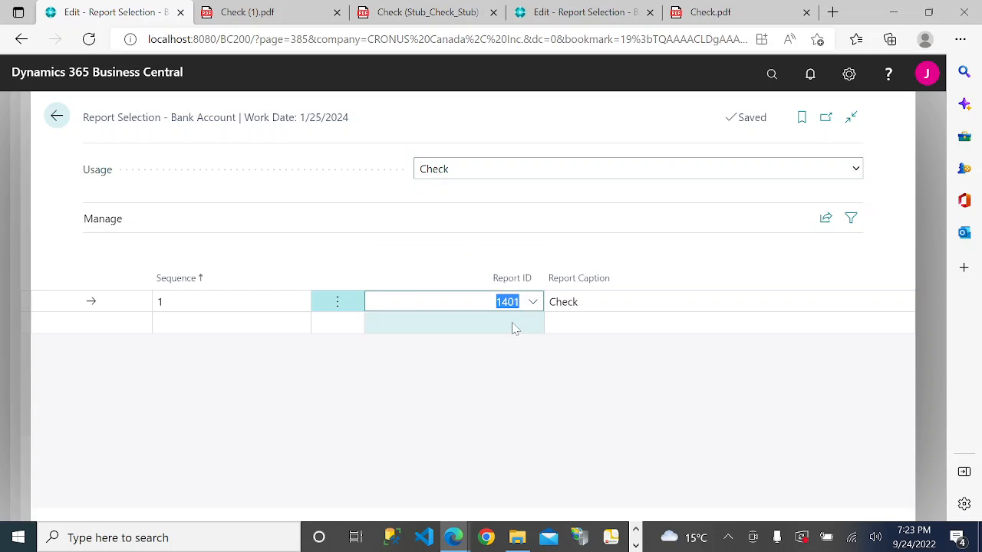
pyautogui.write('10411')
pyautogui.press('Return')
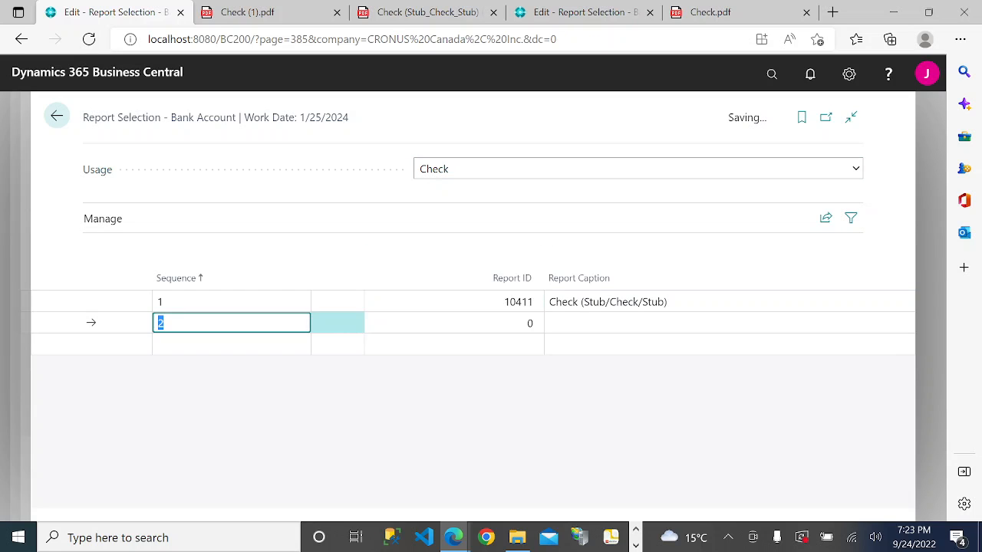
pyautogui.click(488, 303)
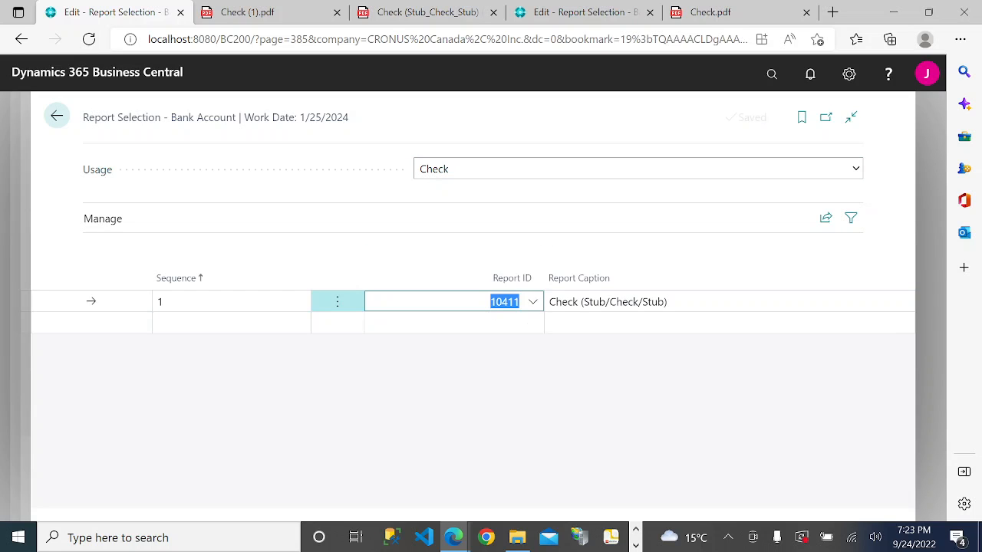
# Return to the payment journal and send the Check (Stub/Check/Stub) report to a file as a PDF Document
pyautogui.click(57, 116)
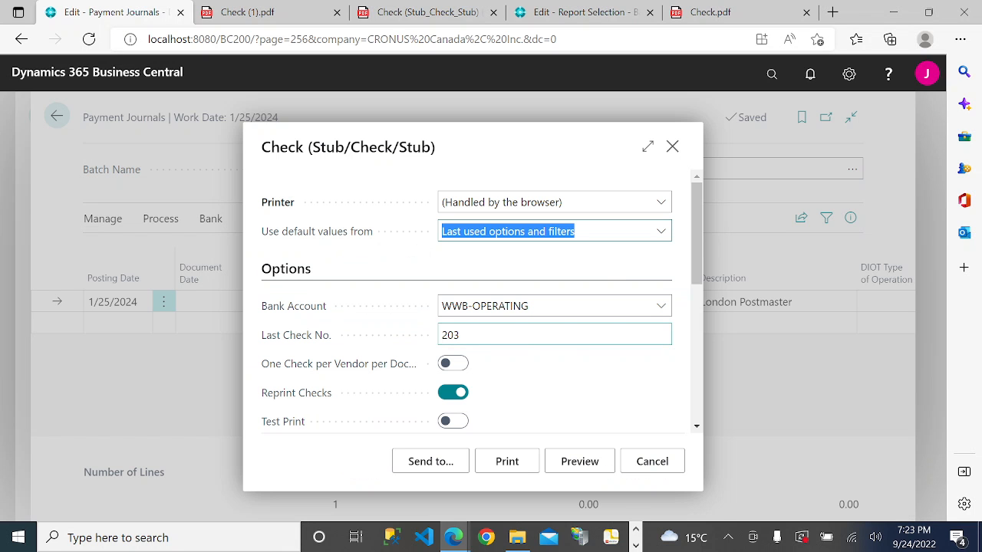
pyautogui.click(449, 462)
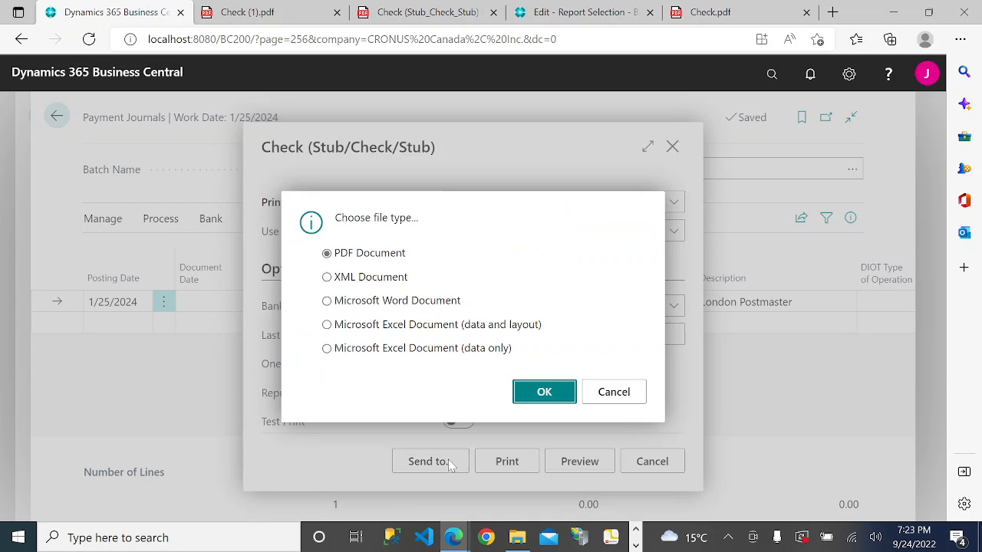
pyautogui.click(535, 392)
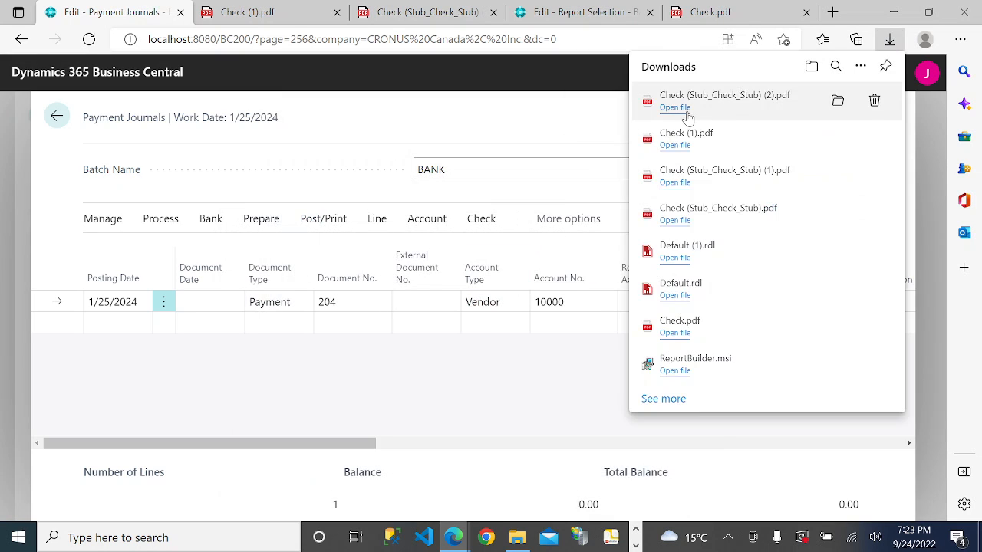
# Open the downloaded Check (Stub_Check_Stub) (2).pdf and review its two stubs and the check section between them
pyautogui.click(685, 108)
pyautogui.scroll(-5, 537, 293)
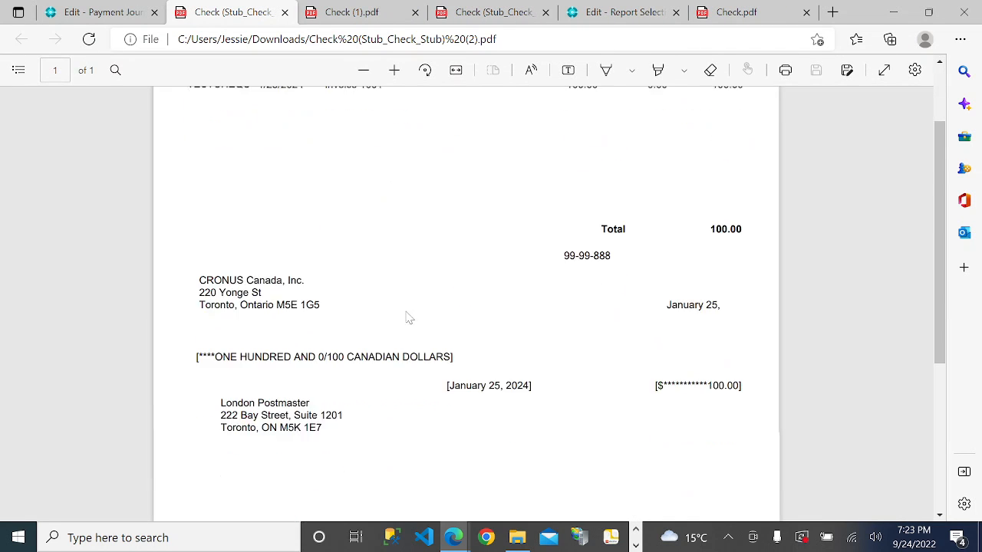
pyautogui.scroll(5, 472, 456)
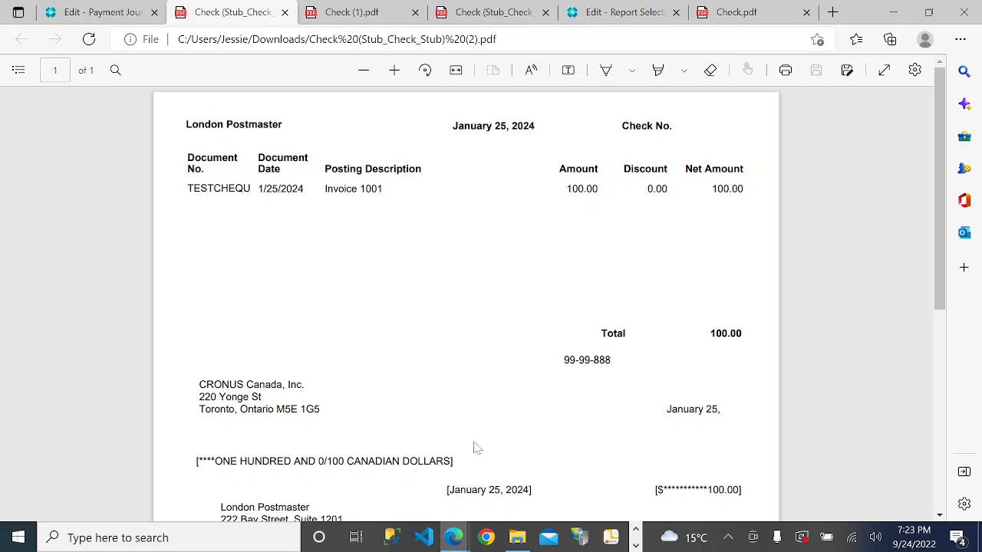
pyautogui.scroll(-5, 460, 446)
pyautogui.scroll(5, 450, 449)
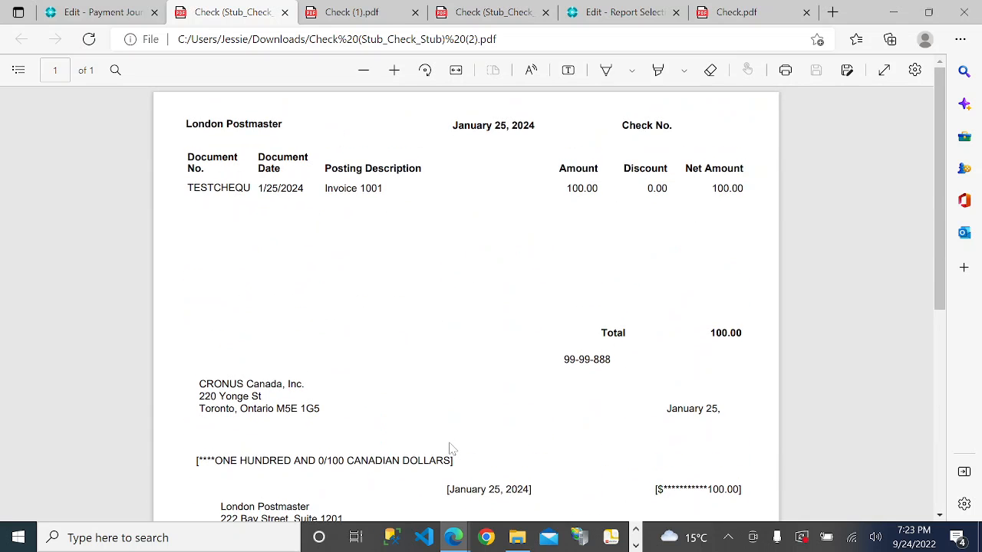
pyautogui.scroll(-5, 535, 366)
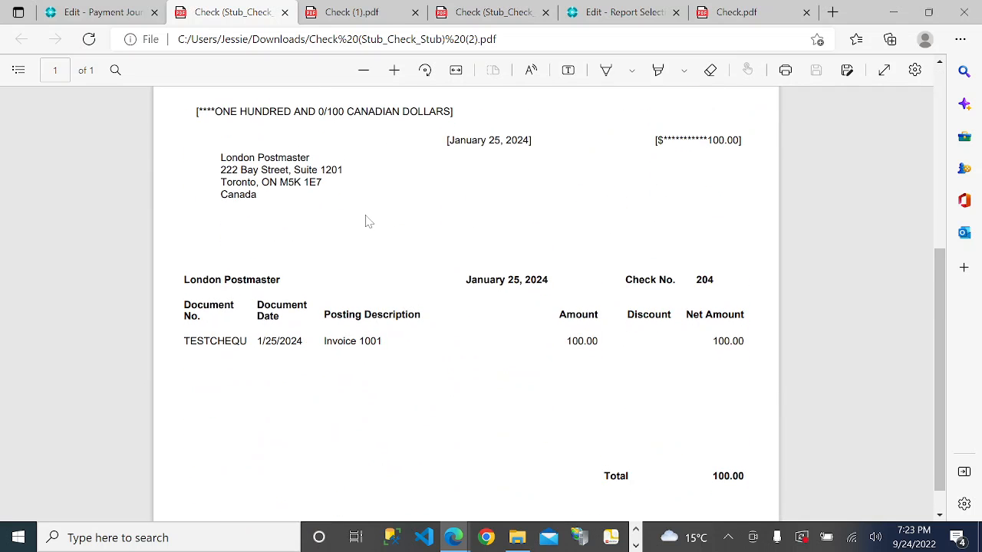
pyautogui.scroll(4, 557, 446)
pyautogui.scroll(-4, 553, 444)
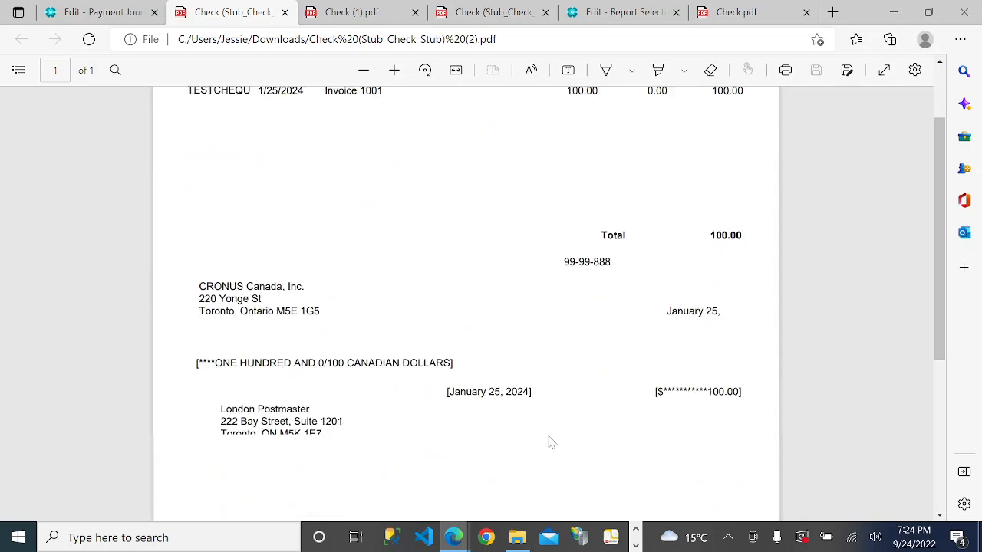
pyautogui.scroll(3, 551, 442)
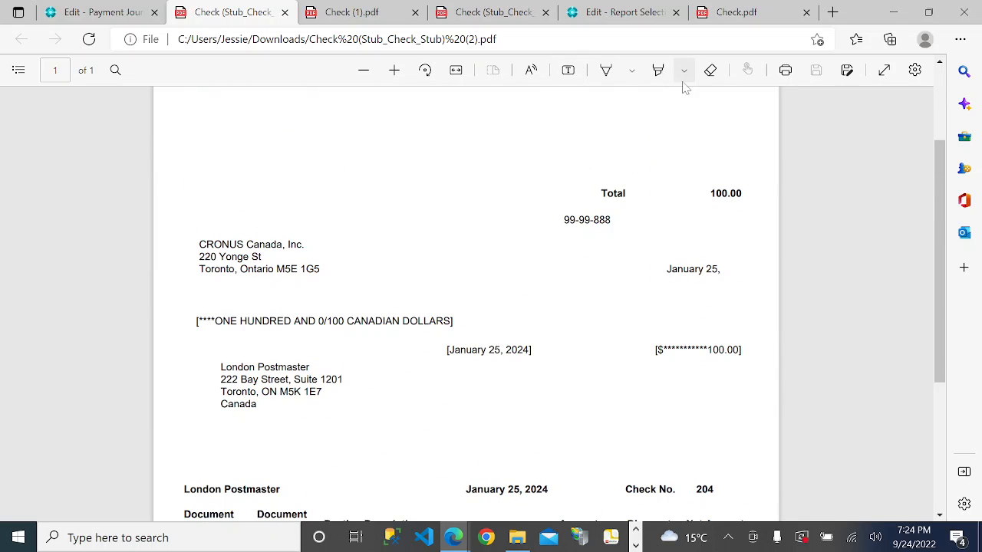
# Go back to the Custom Report Layouts list in Business Central and highlight the localhost:8080/BC200/ part of the page address
pyautogui.click(115, 11)
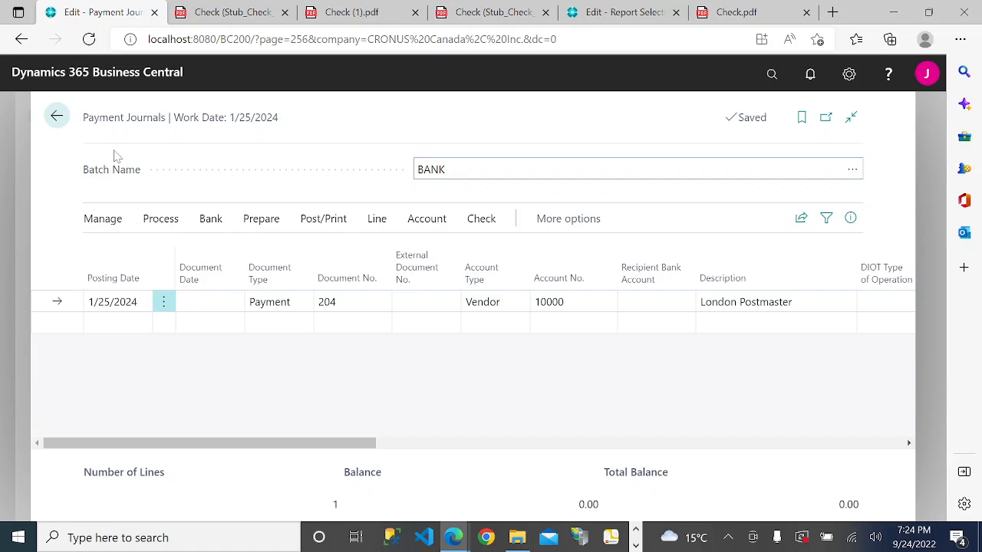
pyautogui.click(57, 117)
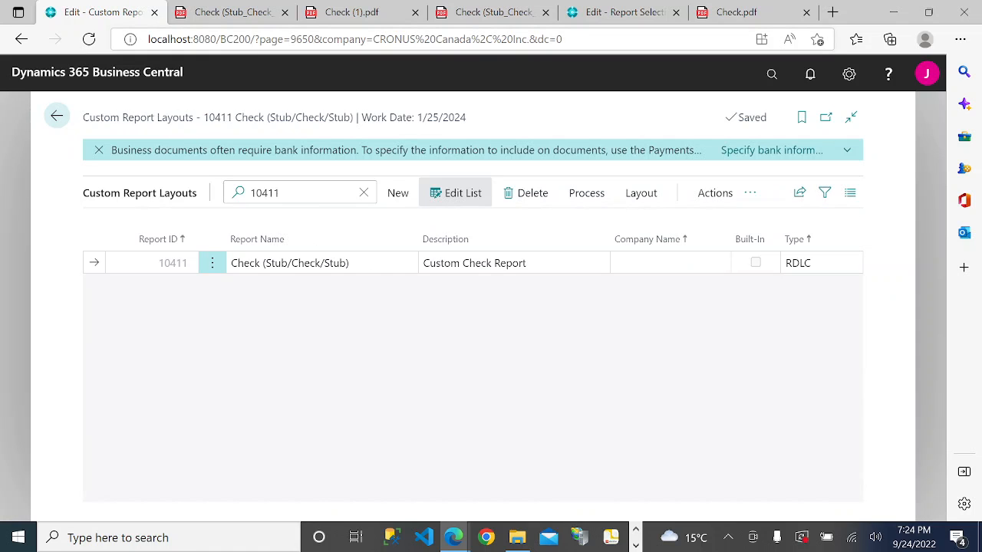
pyautogui.click(263, 39)
pyautogui.click(256, 39)
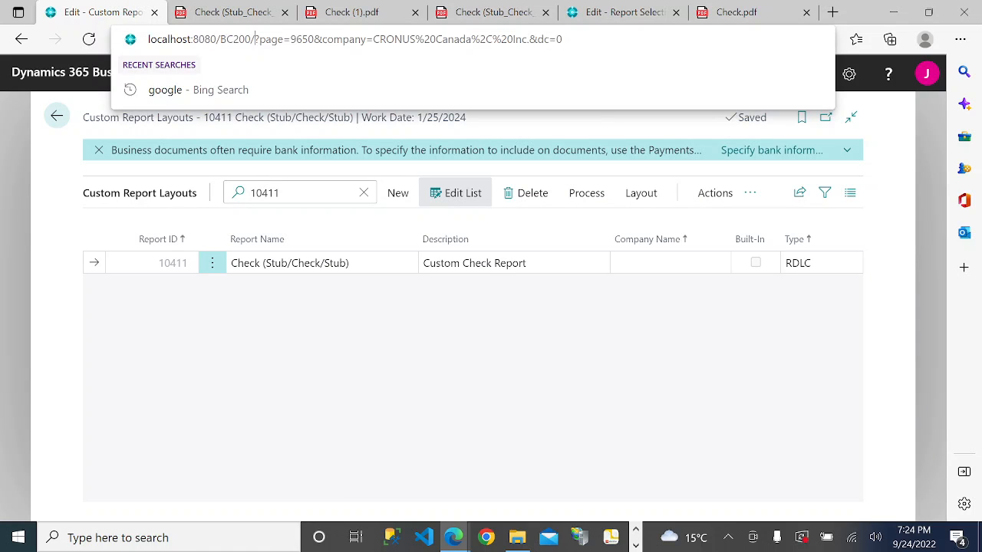
pyautogui.hotkey('shift', 'Home')
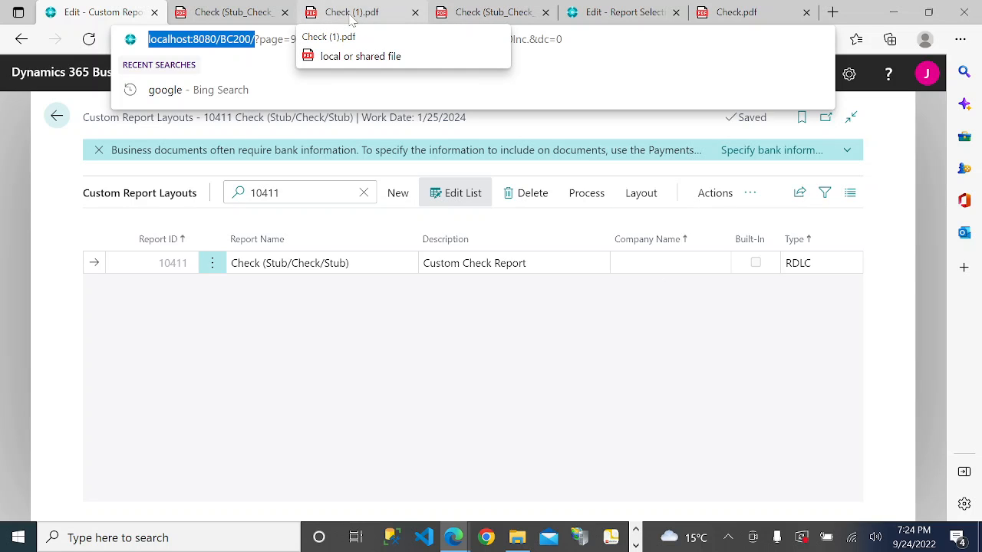
# Return to the Check (Stub_Check_Stub) (2).pdf and examine the date, numeric amount and amount in words in the check section
pyautogui.click(253, 14)
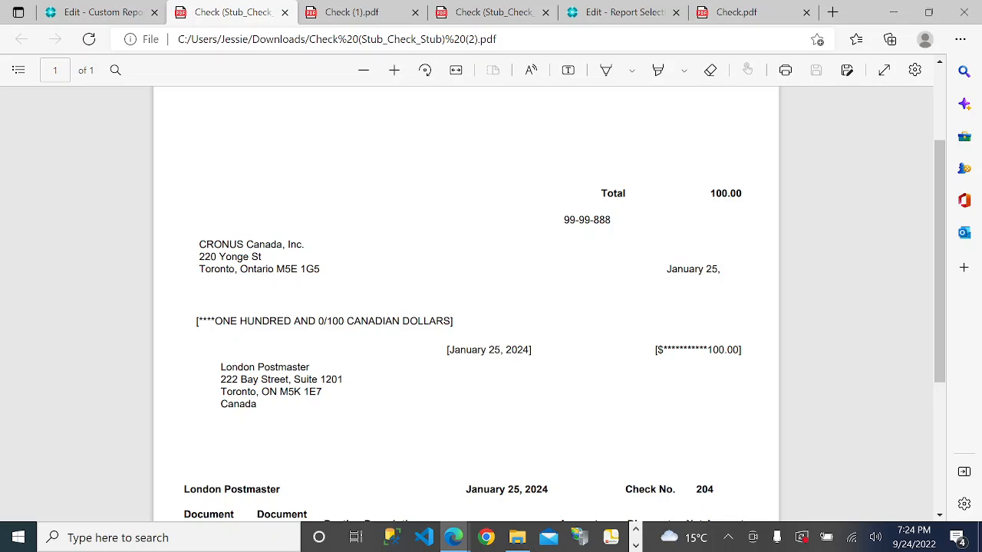
pyautogui.moveTo(197, 320); pyautogui.dragTo(533, 351)
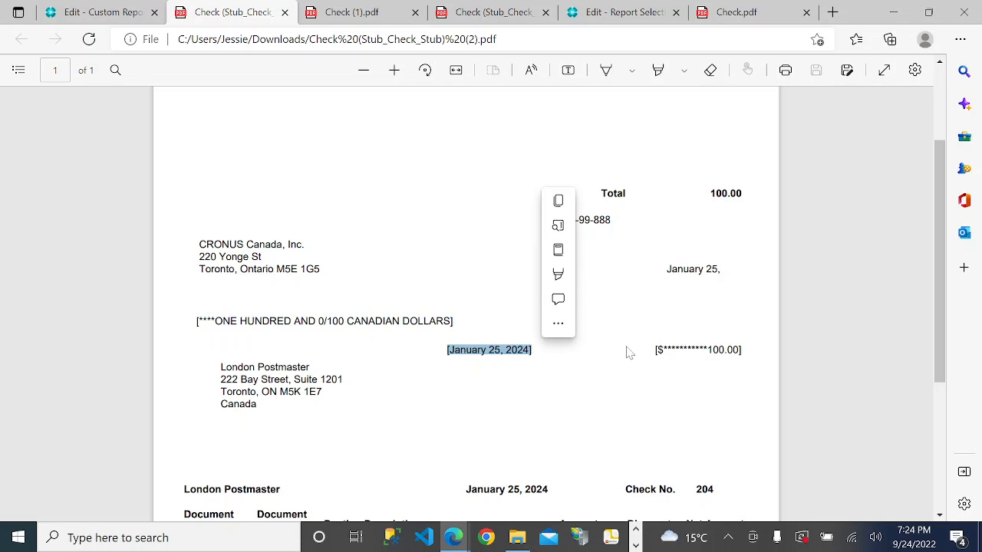
pyautogui.moveTo(656, 351); pyautogui.dragTo(742, 350)
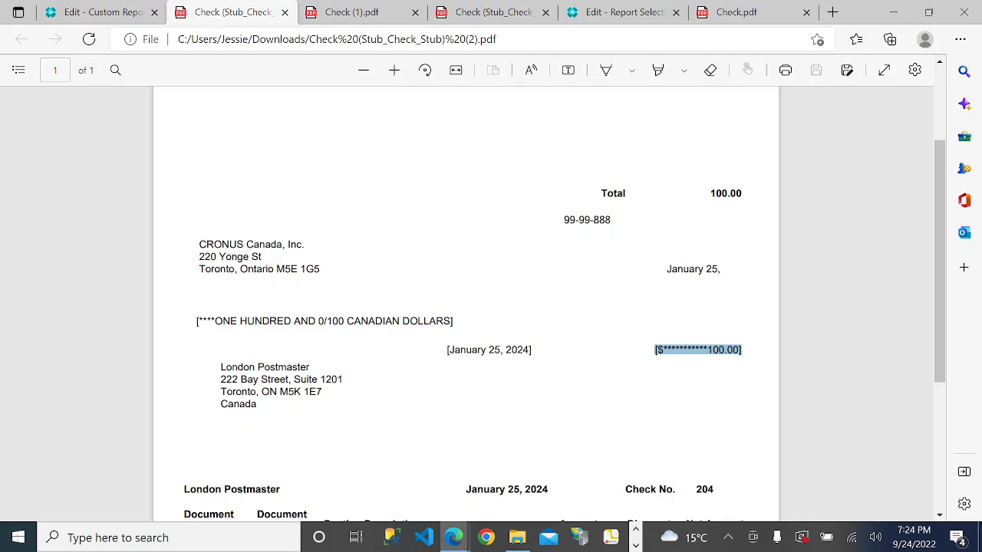
pyautogui.moveTo(198, 321); pyautogui.dragTo(452, 321)
pyautogui.click(307, 135)
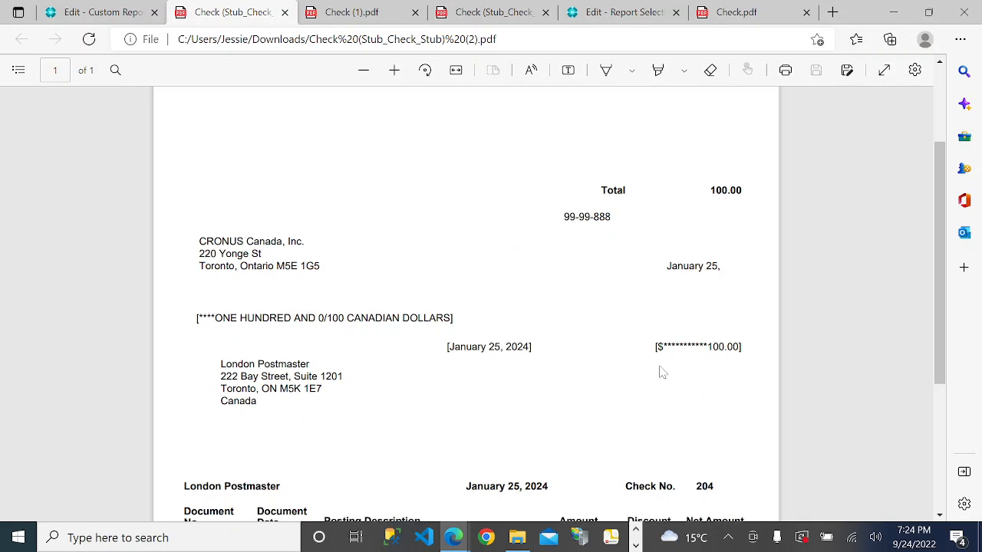
pyautogui.scroll(-3, 661, 372)
pyautogui.scroll(5, 661, 373)
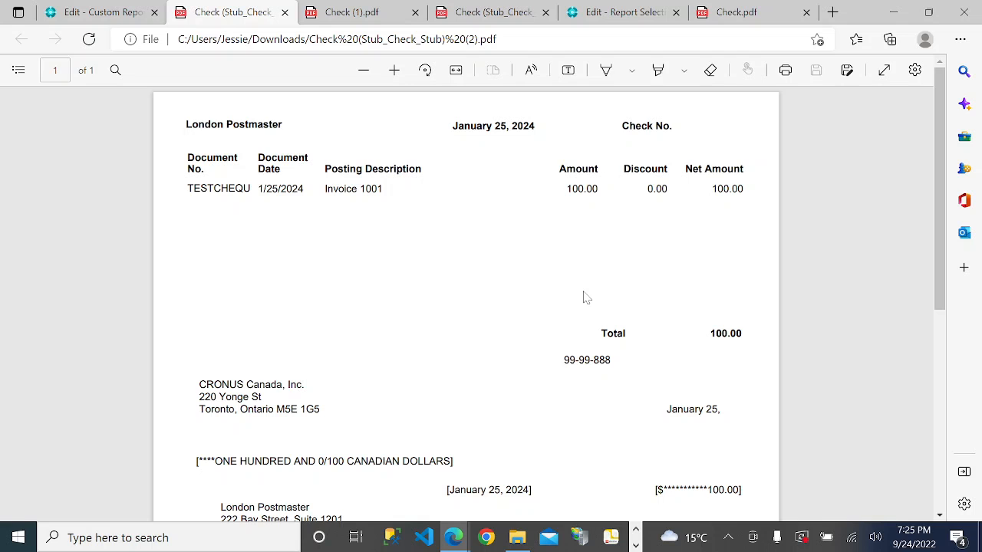
pyautogui.scroll(-5, 646, 372)
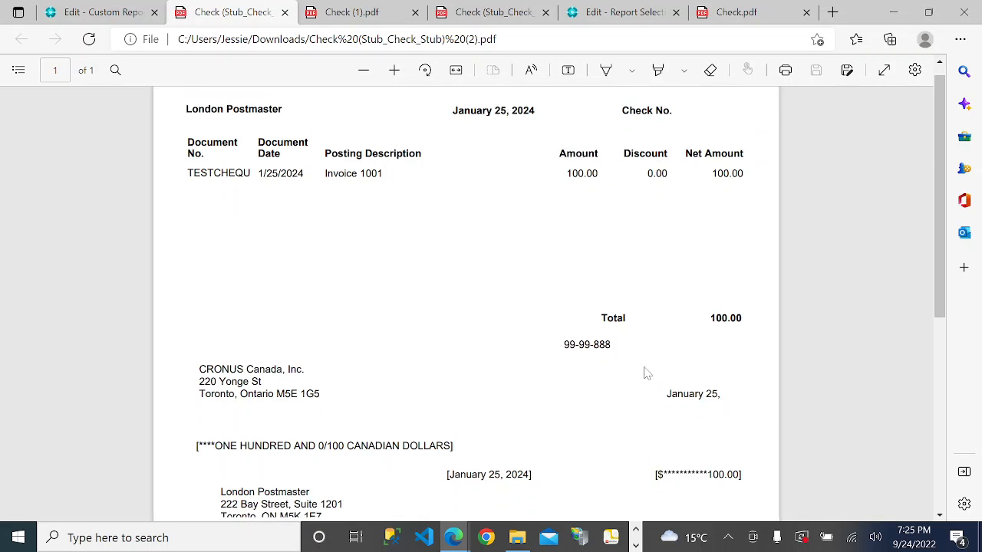
pyautogui.scroll(5, 651, 373)
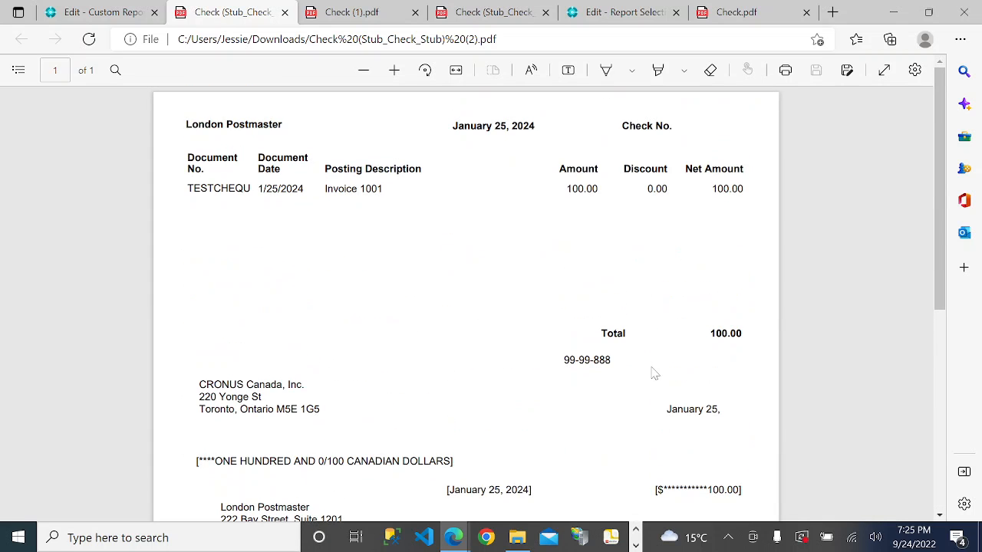